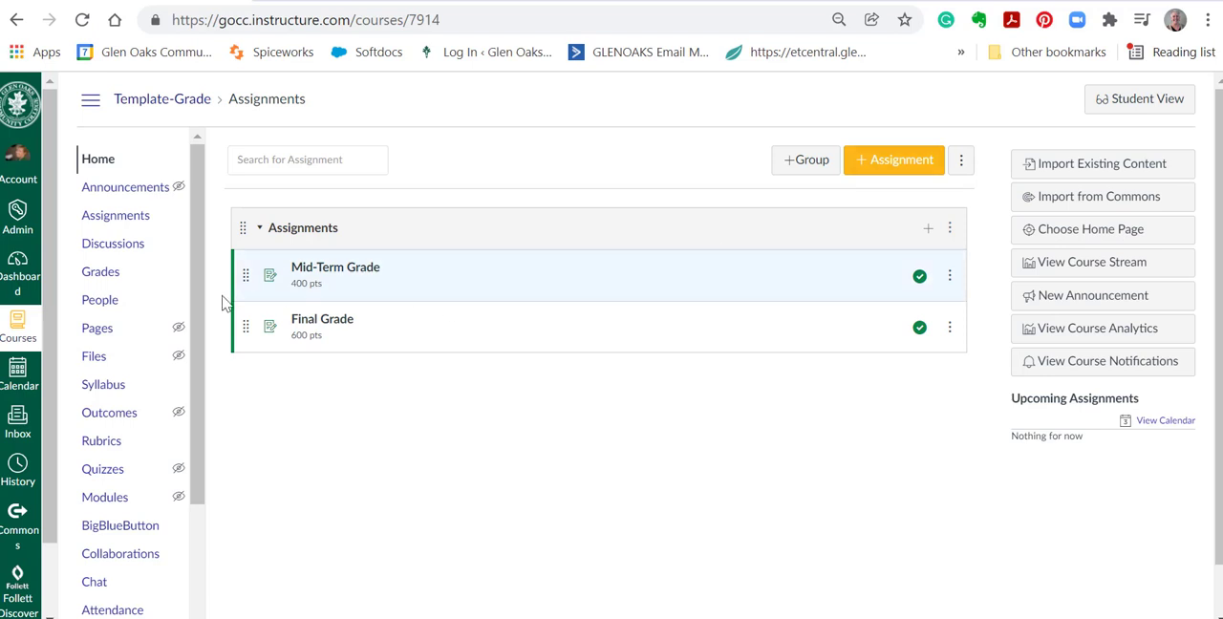
Open the Template-Grade course's gradebook and set the first student's Mid-Term Grade to 375.
click(107, 275)
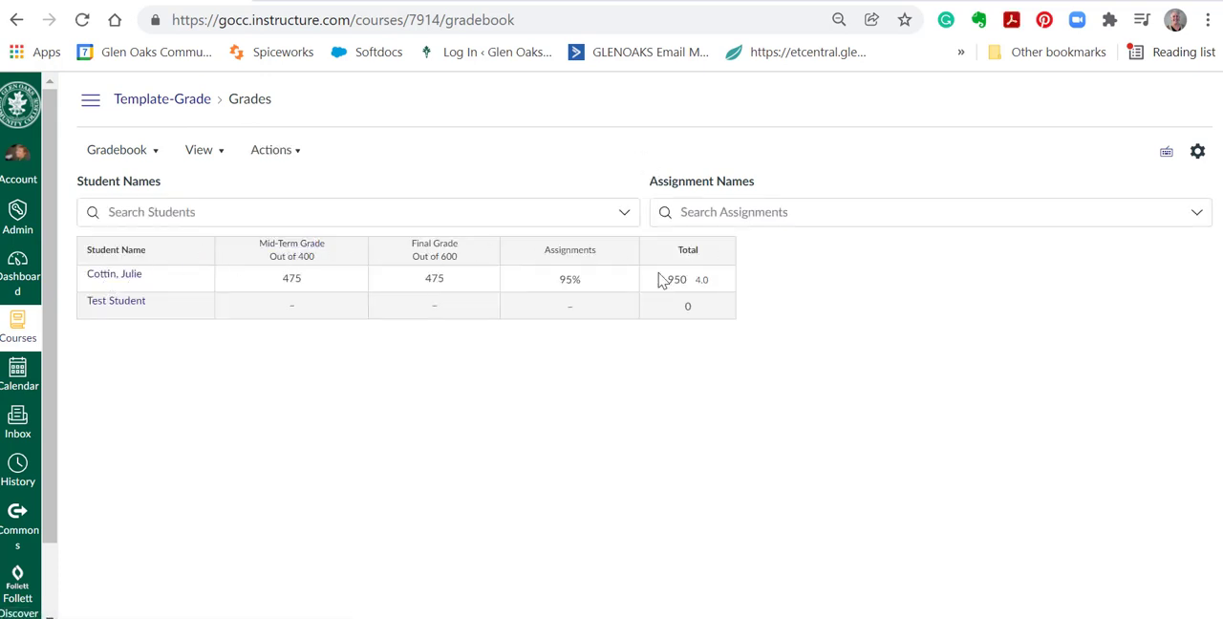
click(297, 287)
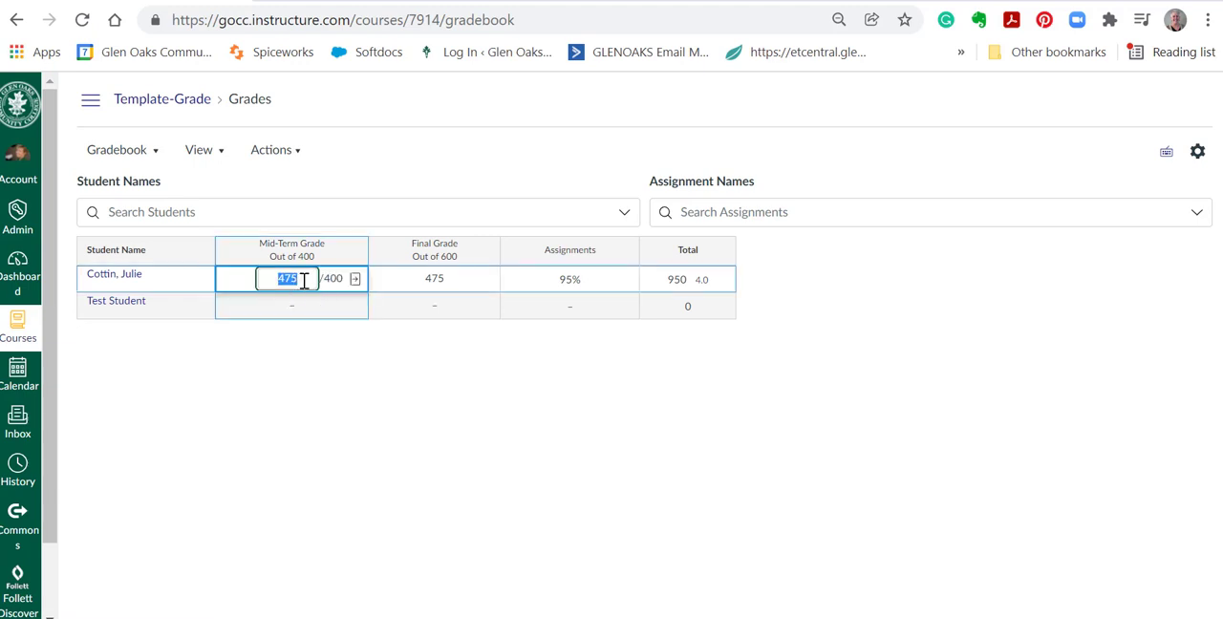
click(304, 280)
drag(304, 280, 265, 273)
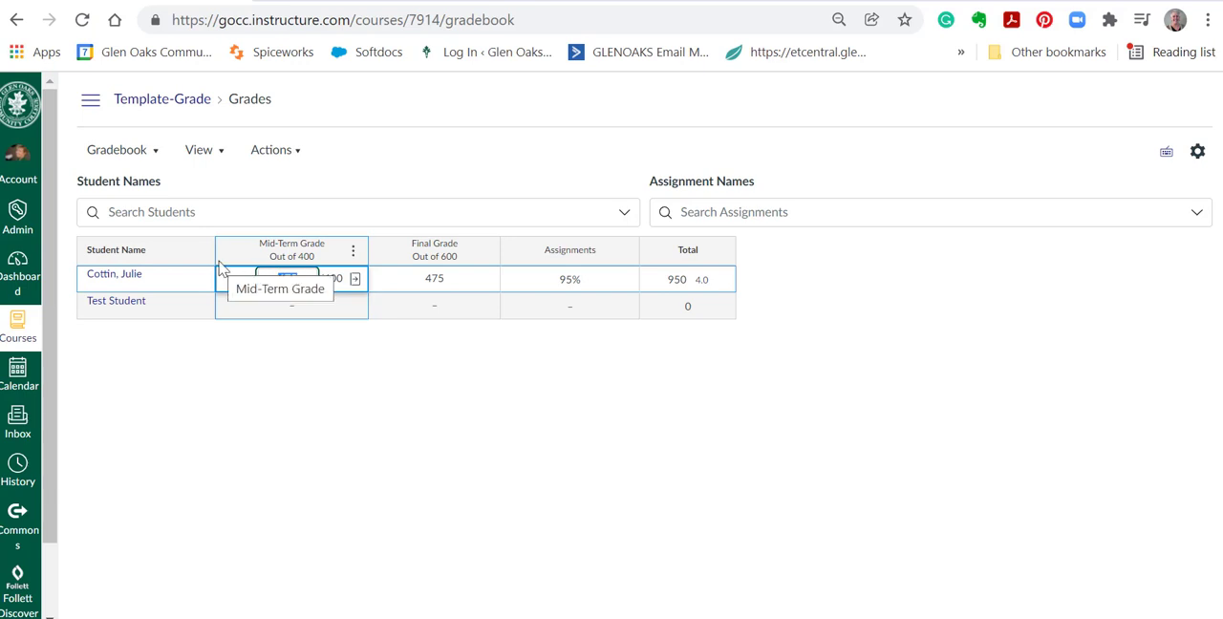
text(375)
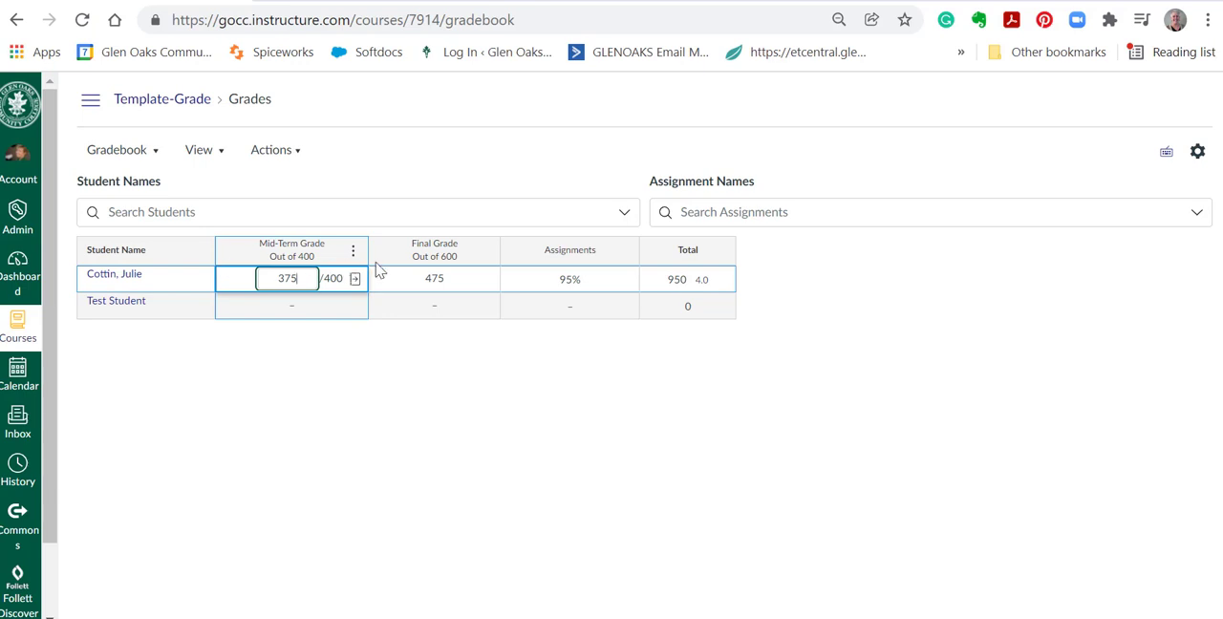
click(432, 278)
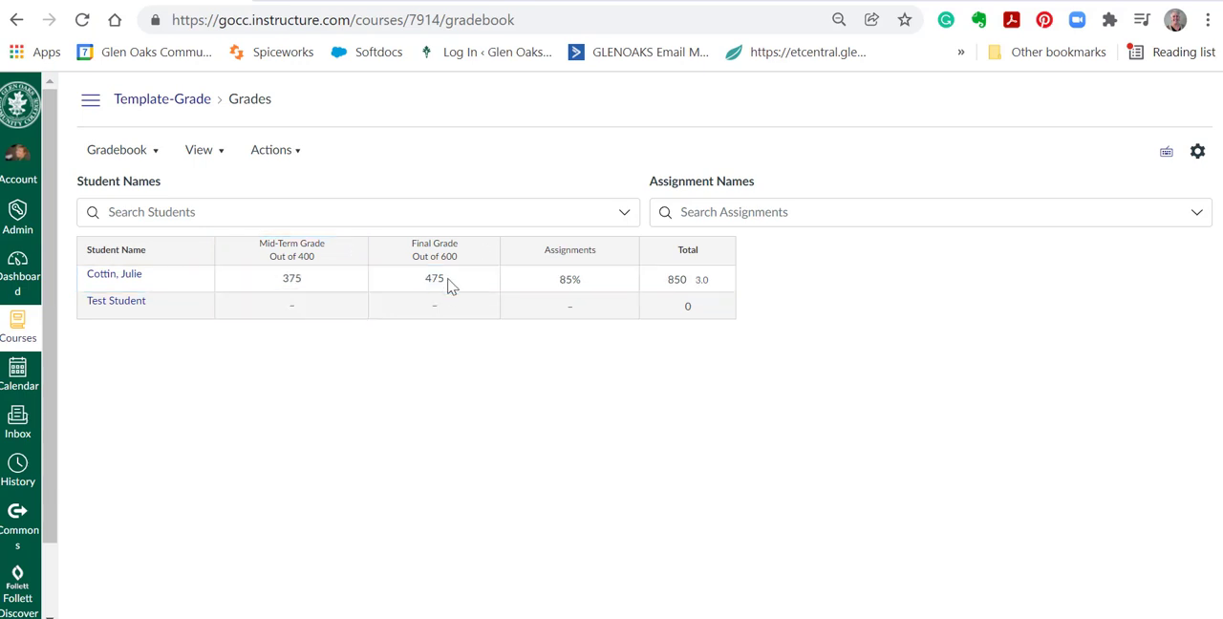
Set the first student's Final Grade score to 525 in the gradebook.
click(451, 285)
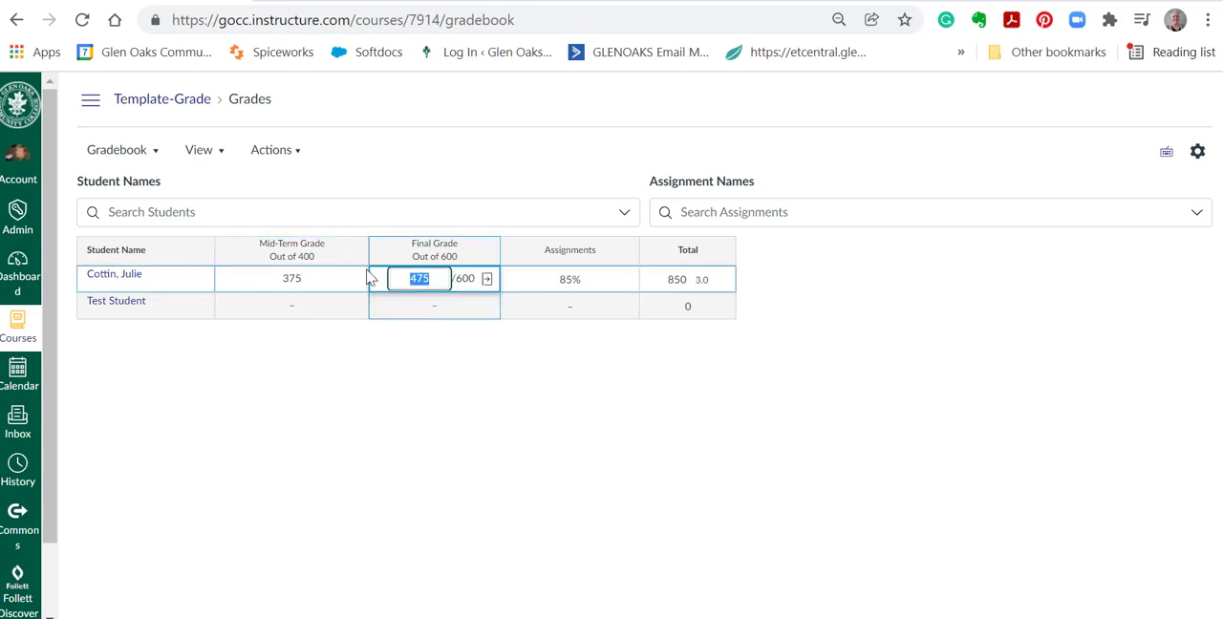
text(525)
key(Return)
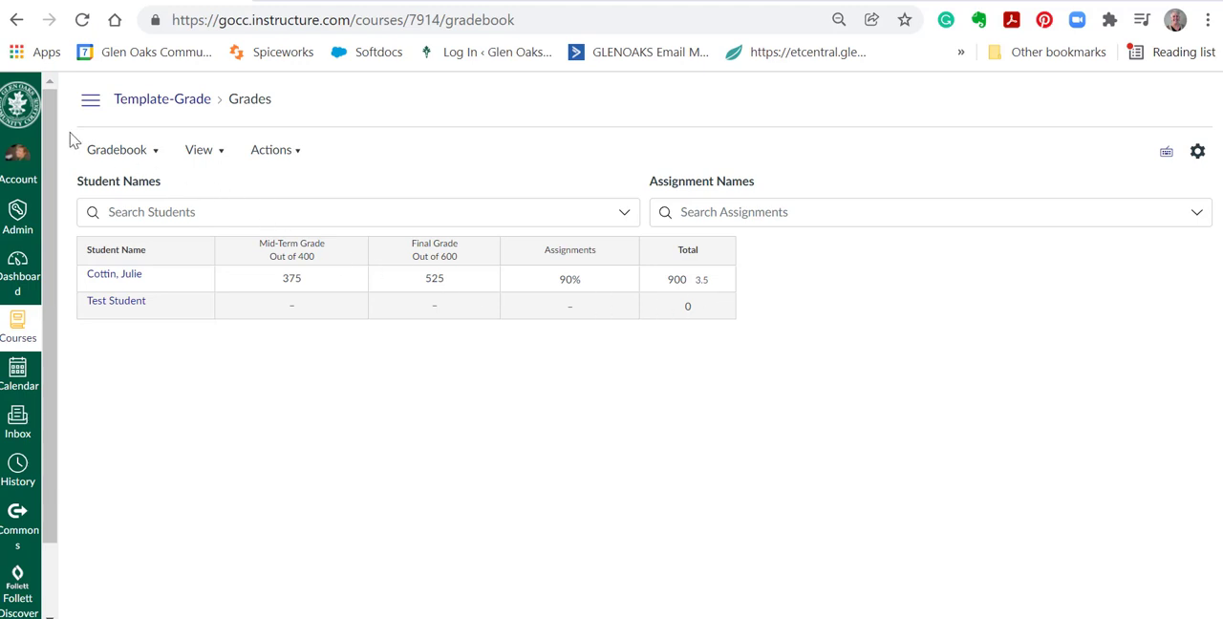
Open the course grading scheme from the course settings and save the Default Grading Scheme with its existing ranges.
click(91, 105)
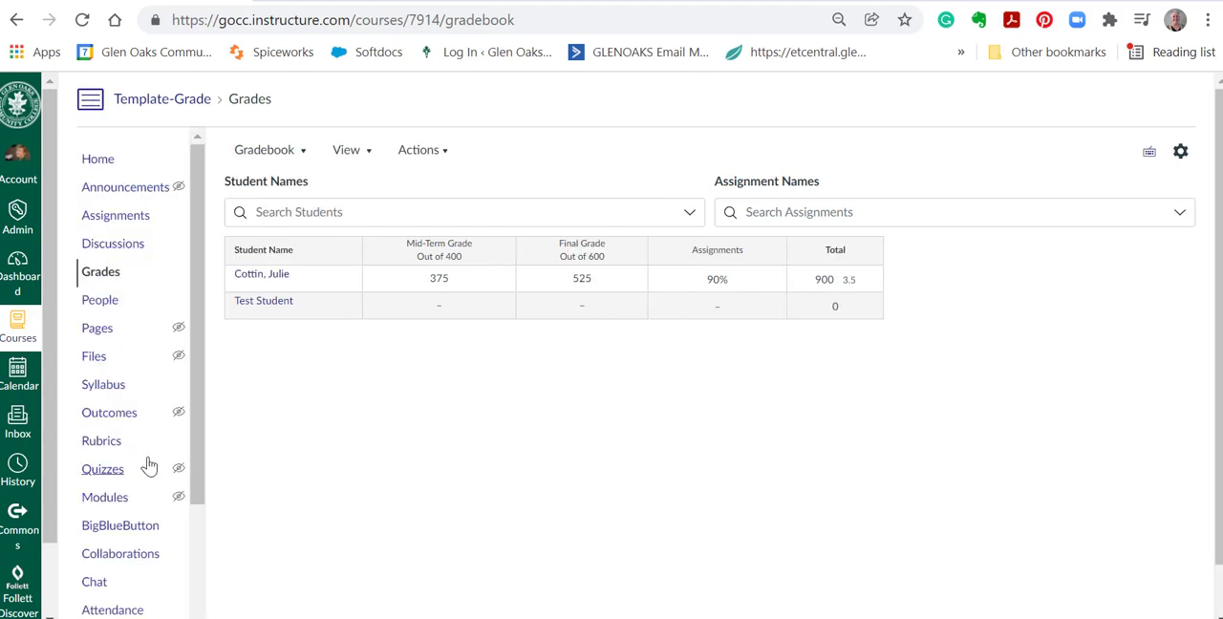
scroll(149, 497, down, 1)
scroll(151, 519, down, 2)
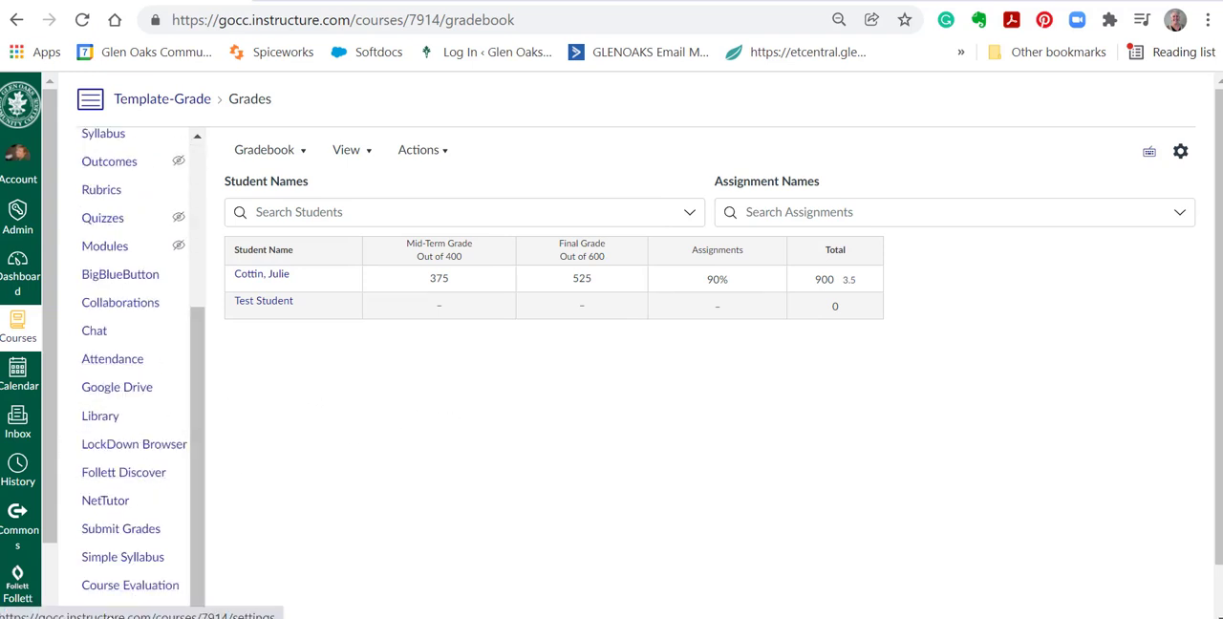
click(102, 612)
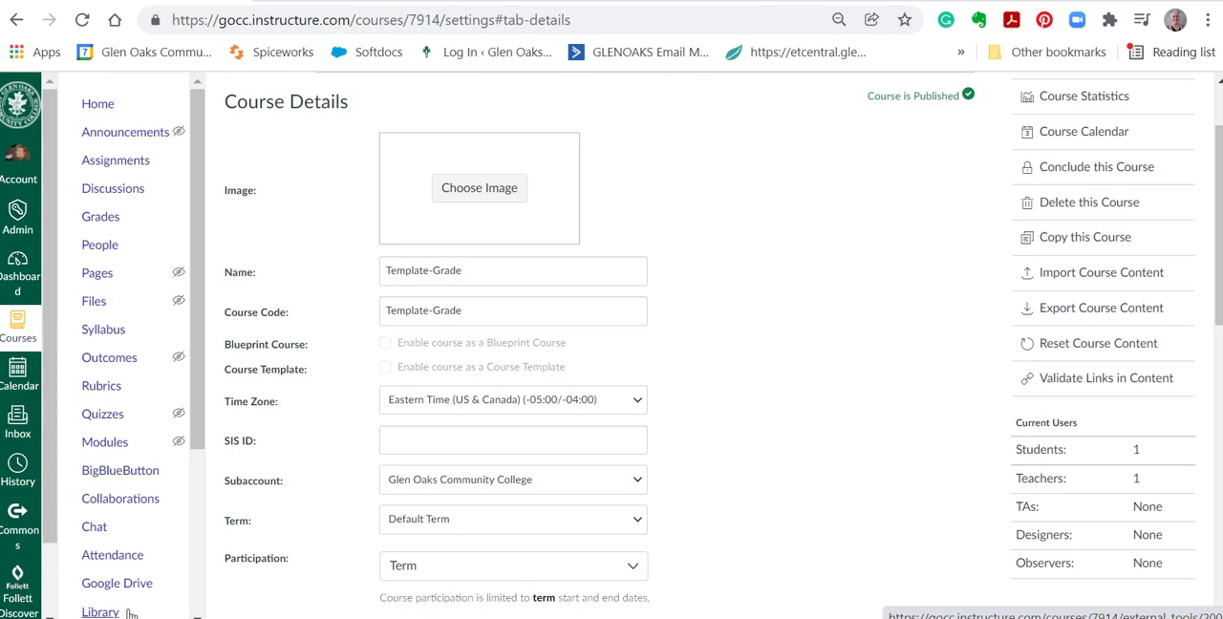
scroll(131, 613, down, 3)
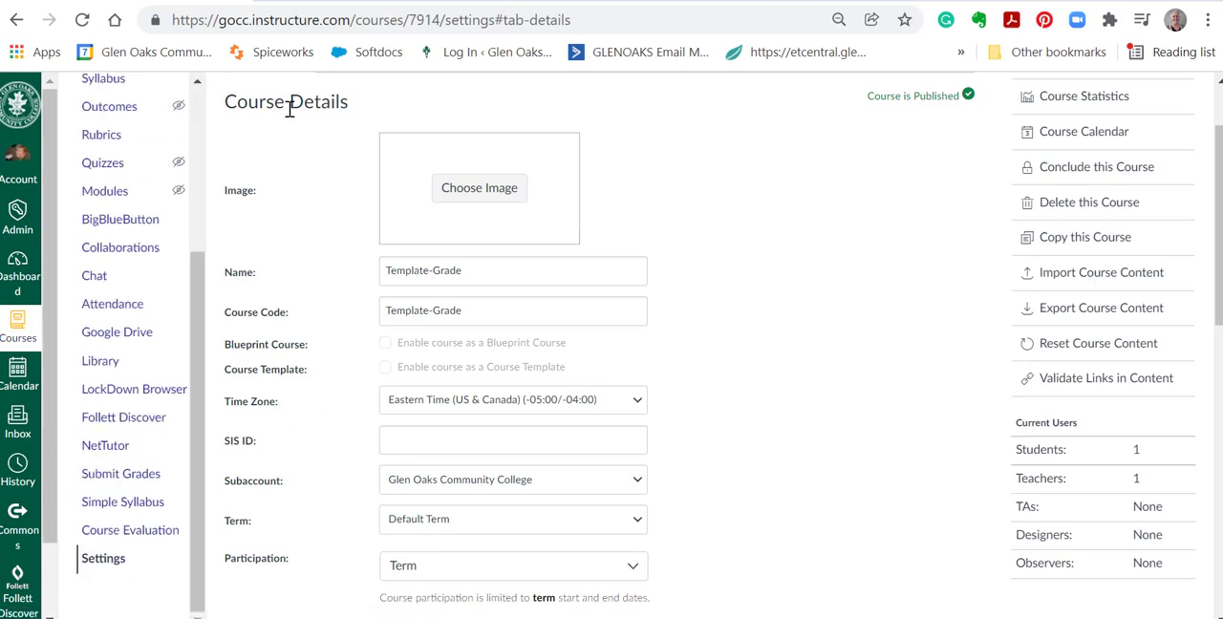
scroll(426, 504, down, 5)
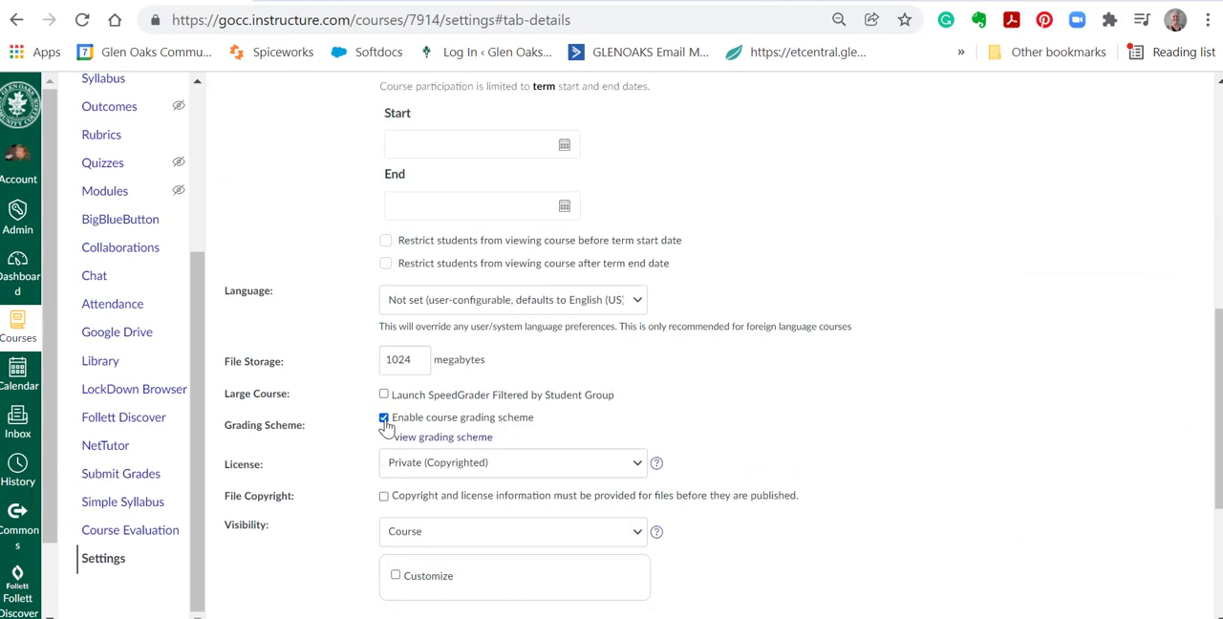
click(426, 441)
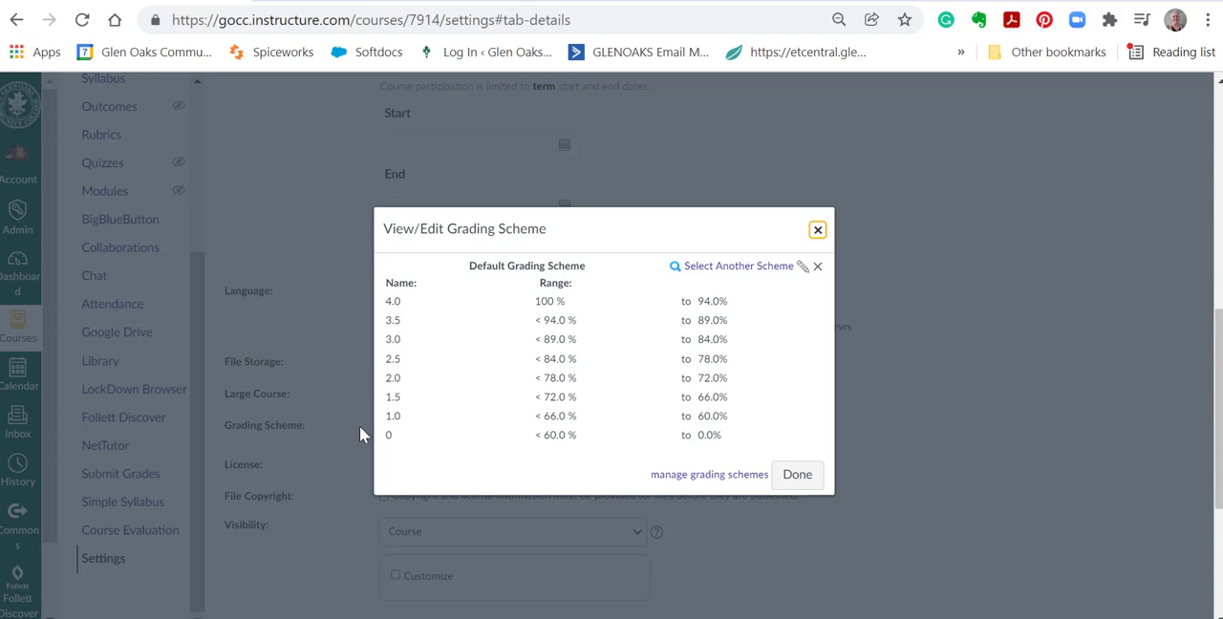
click(805, 271)
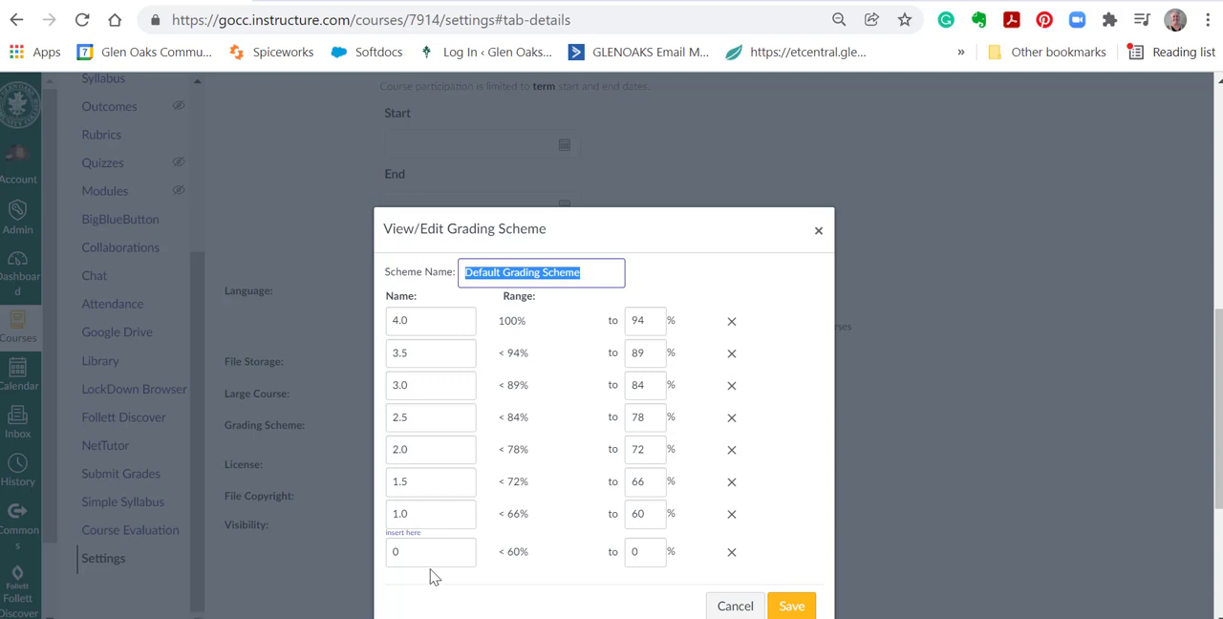
click(792, 607)
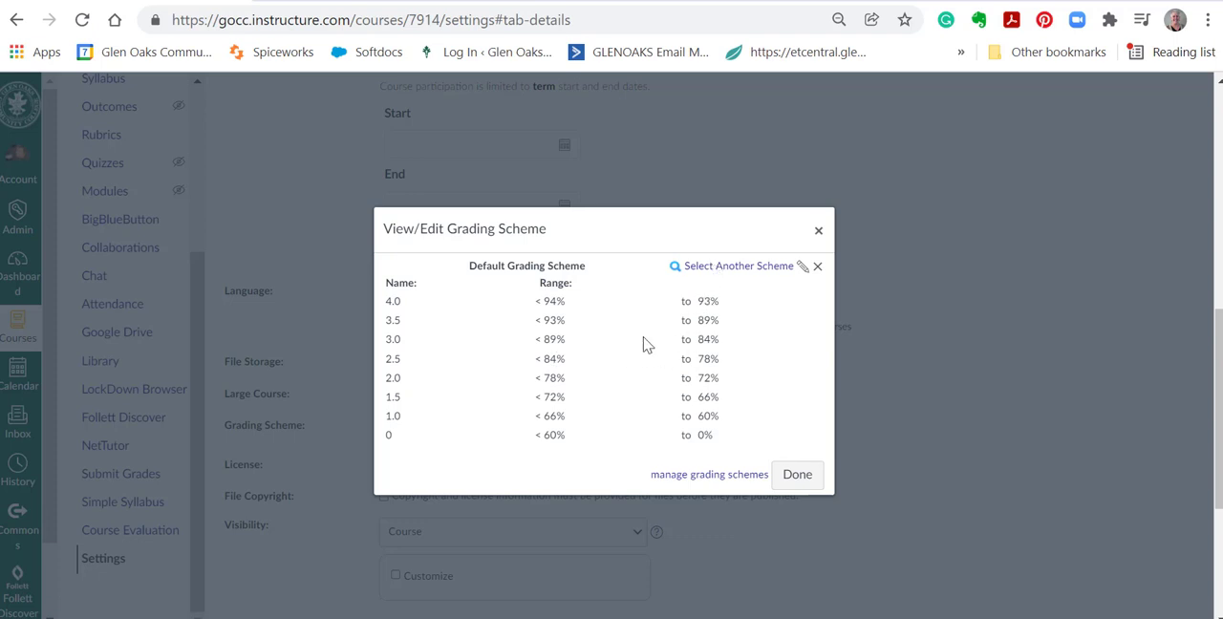
Switch the course to the GOCC GPA Grade Scheme and update the course details.
click(736, 266)
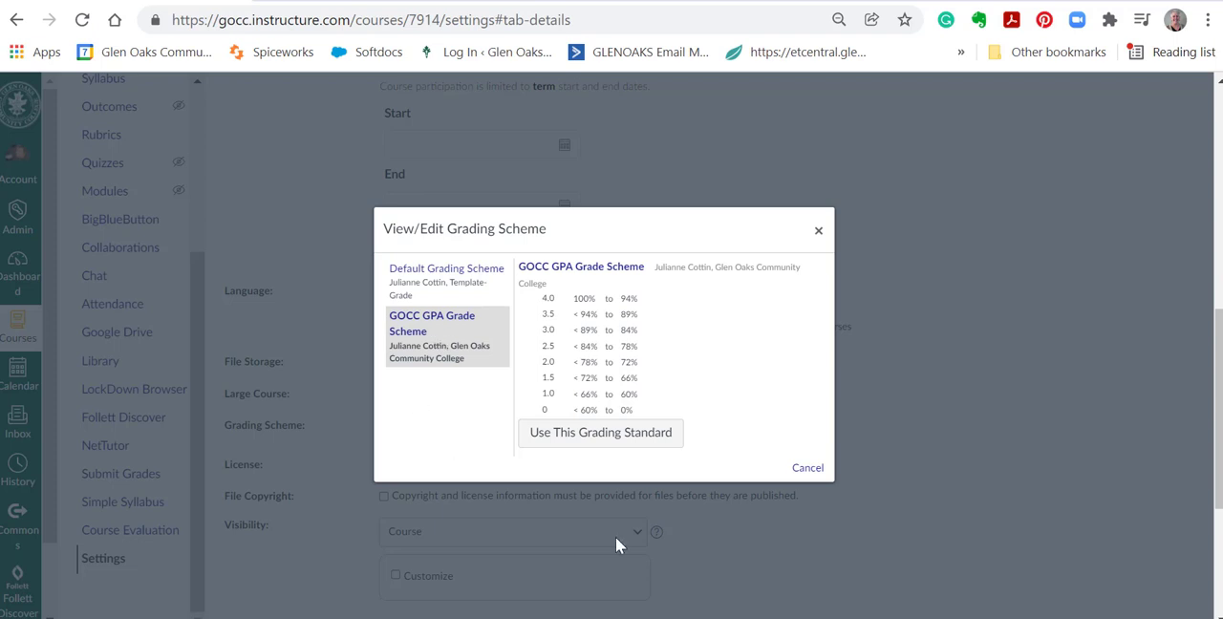
click(580, 437)
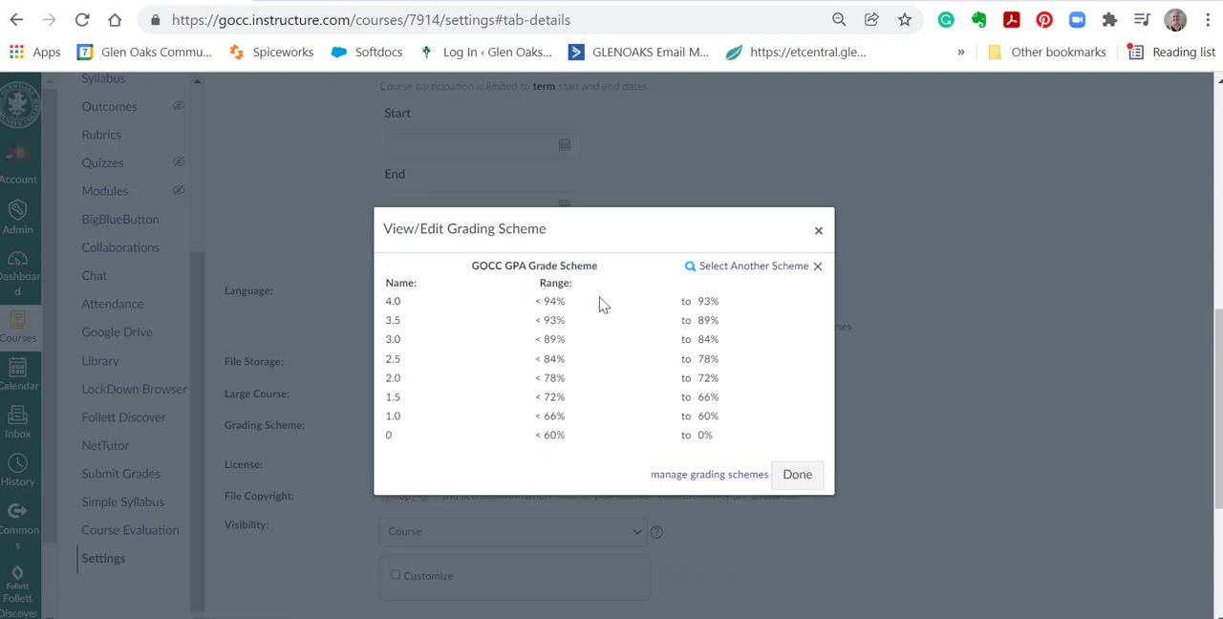
click(797, 478)
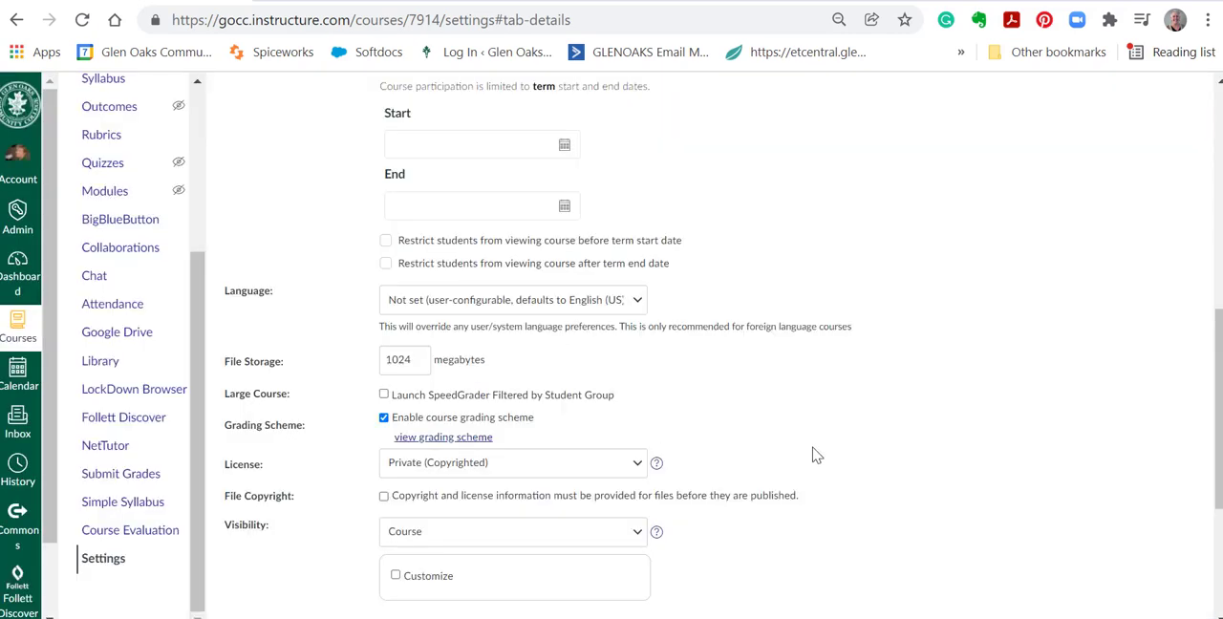
scroll(822, 445, down, 3)
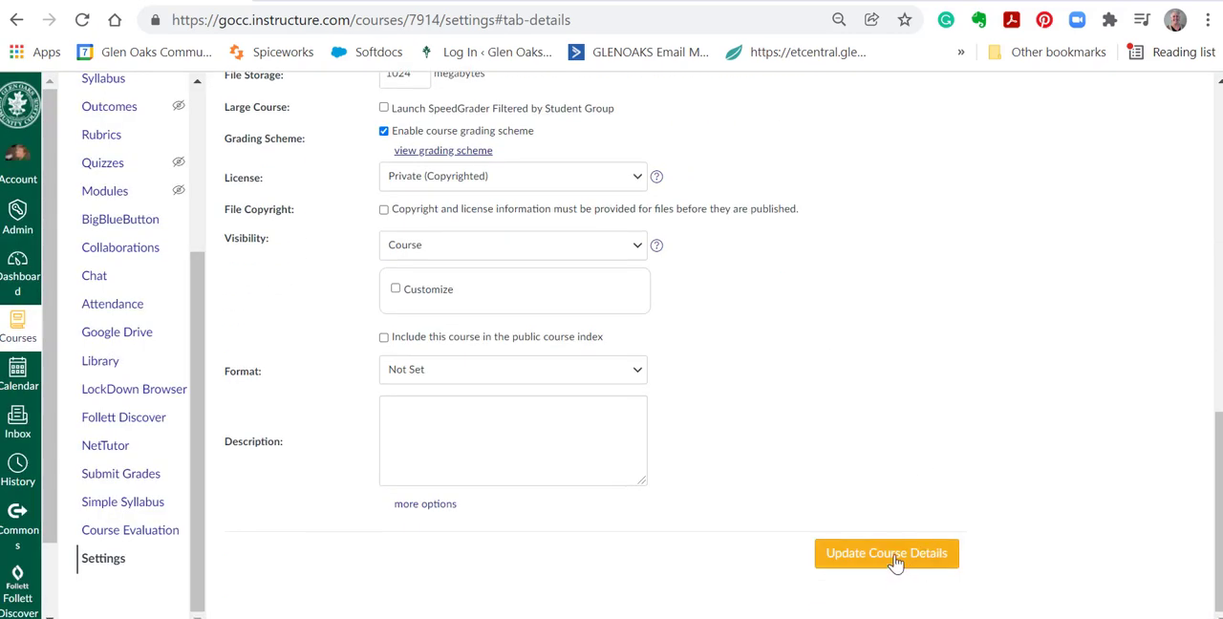
click(894, 556)
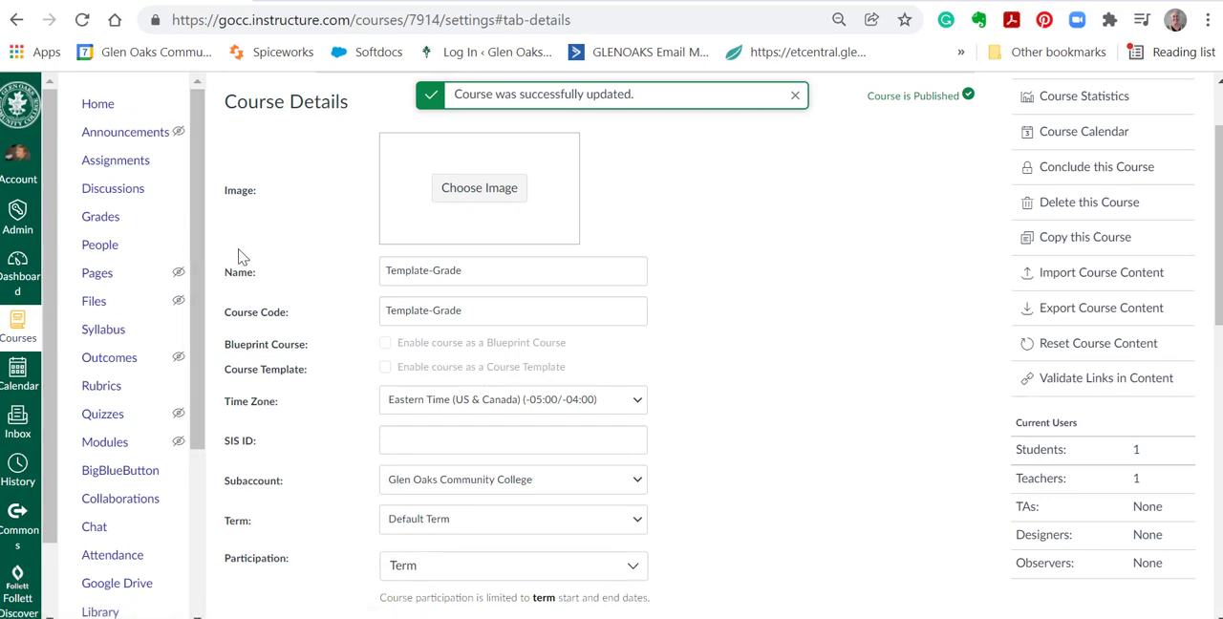
Check the Grading Scheme option in the course details and return to the course home page.
scroll(331, 190, down, 3)
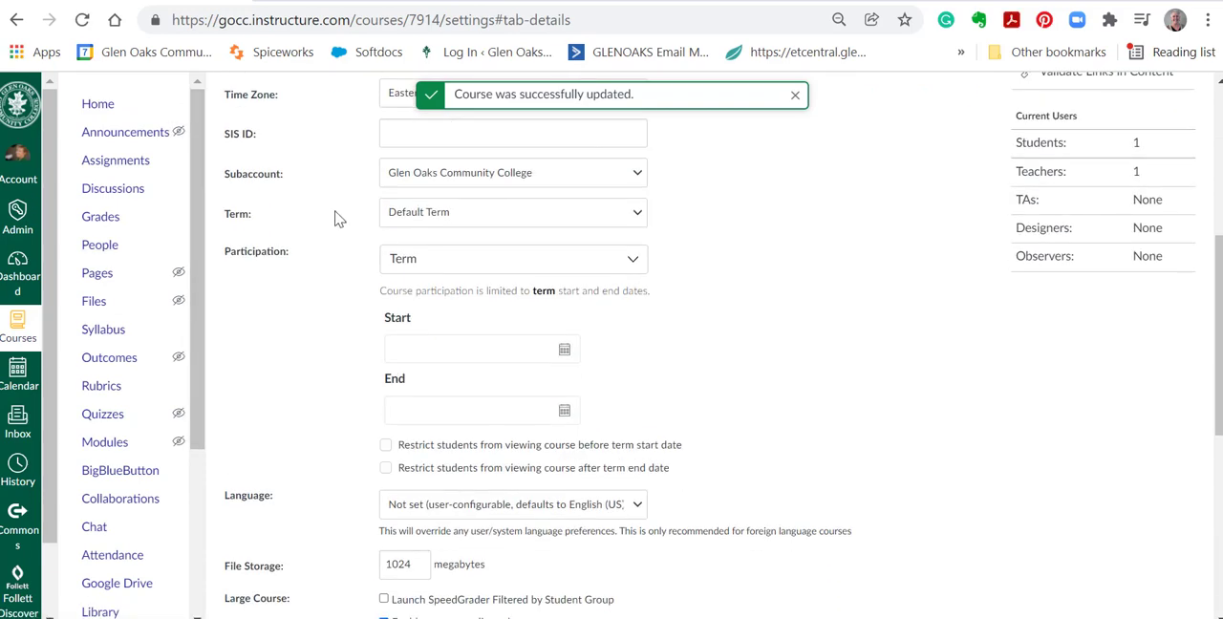
scroll(334, 219, down, 2)
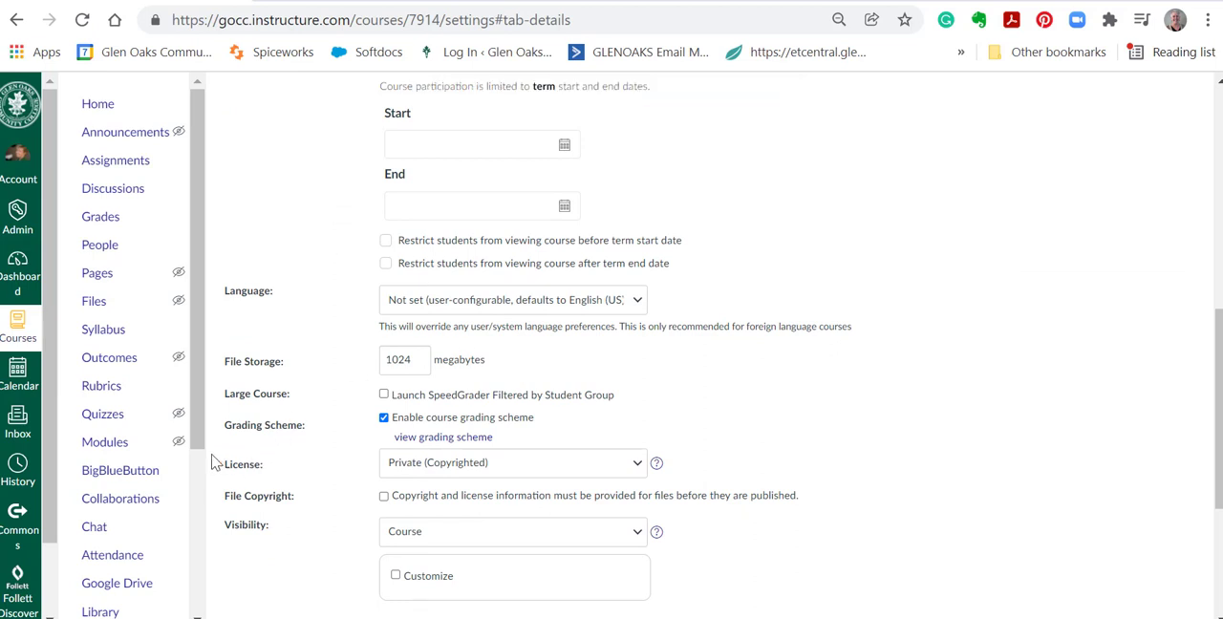
scroll(139, 401, down, 3)
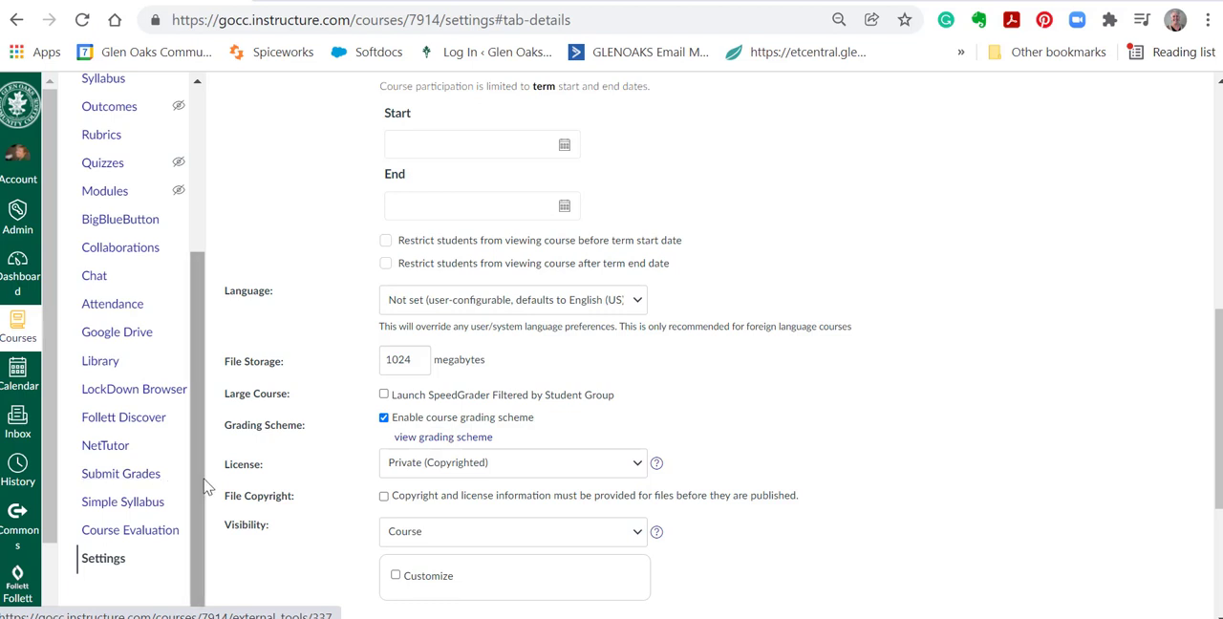
scroll(146, 280, up, 5)
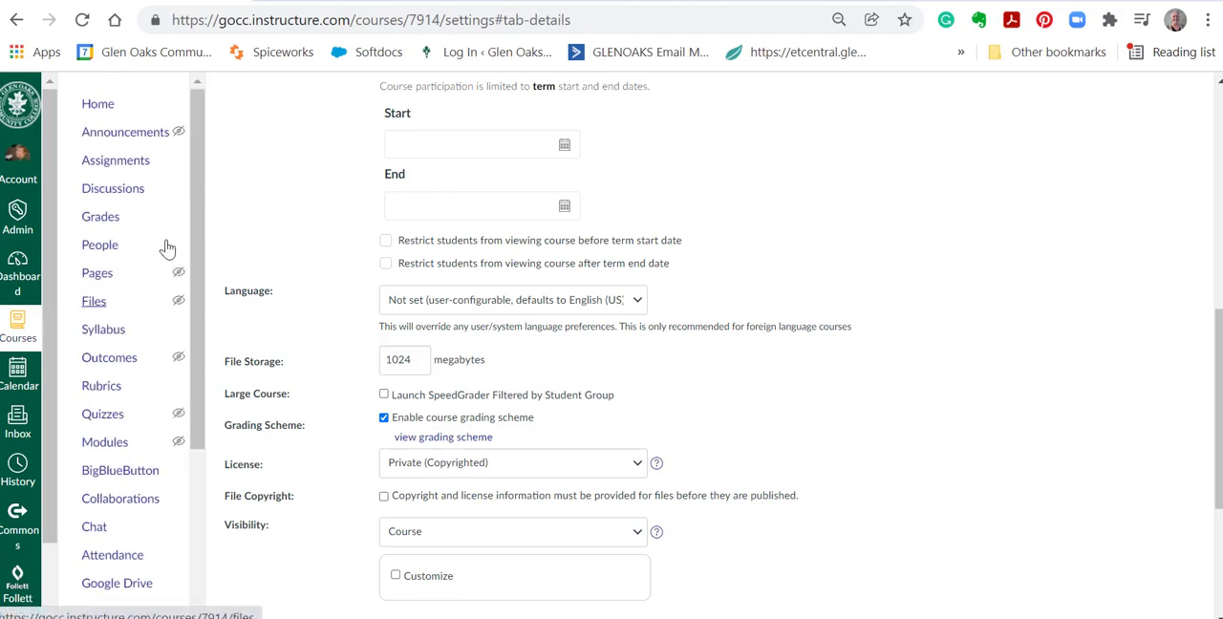
click(91, 106)
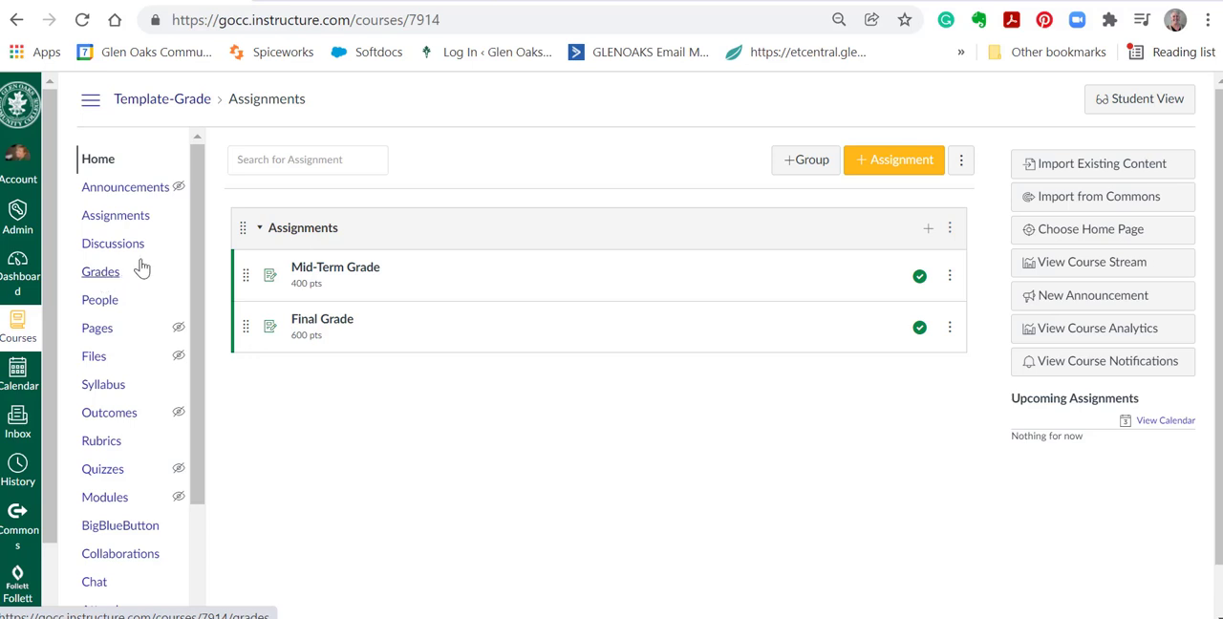
Open the Submit Grades page and view the midterm and final grade entry forms.
scroll(146, 275, down, 3)
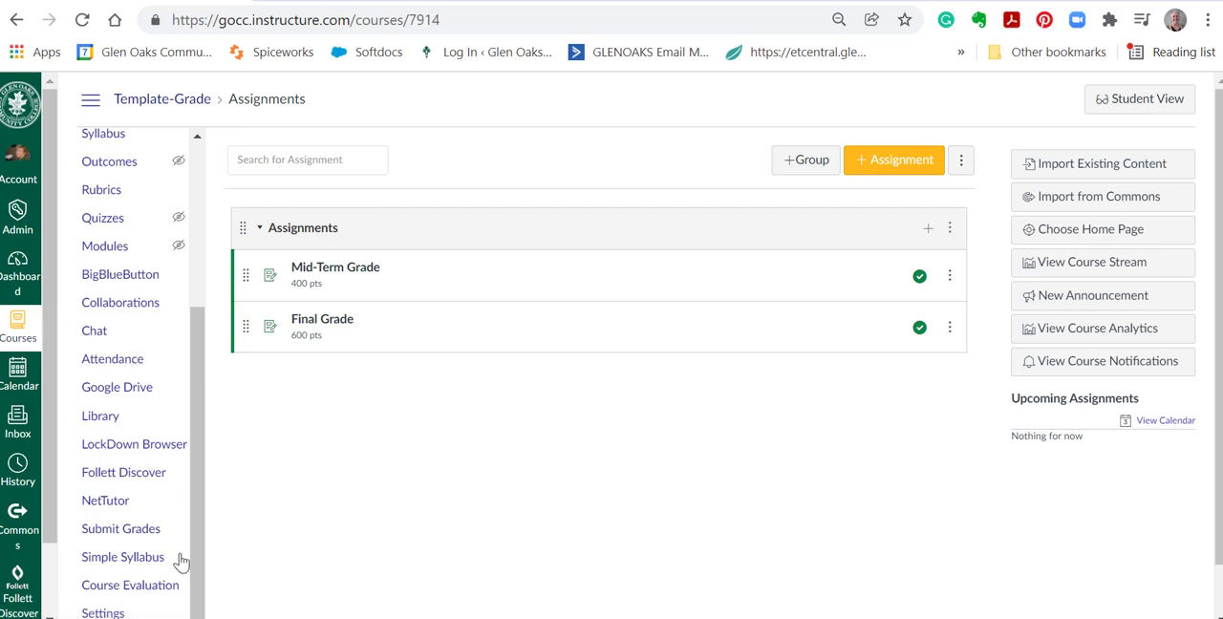
click(111, 534)
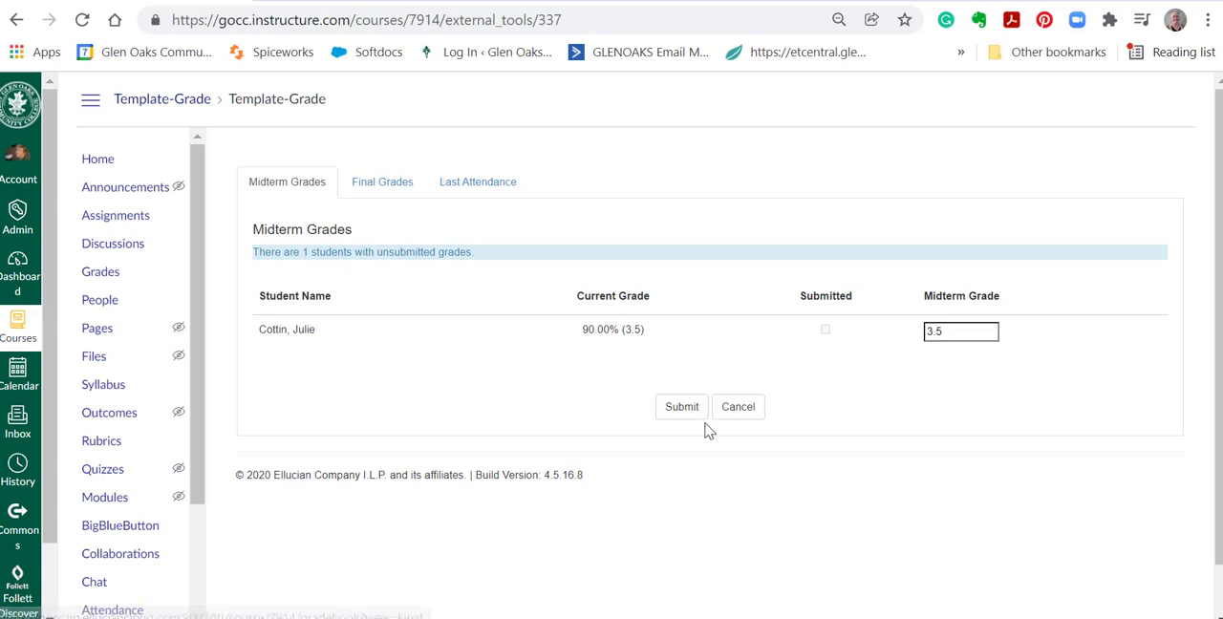
click(373, 186)
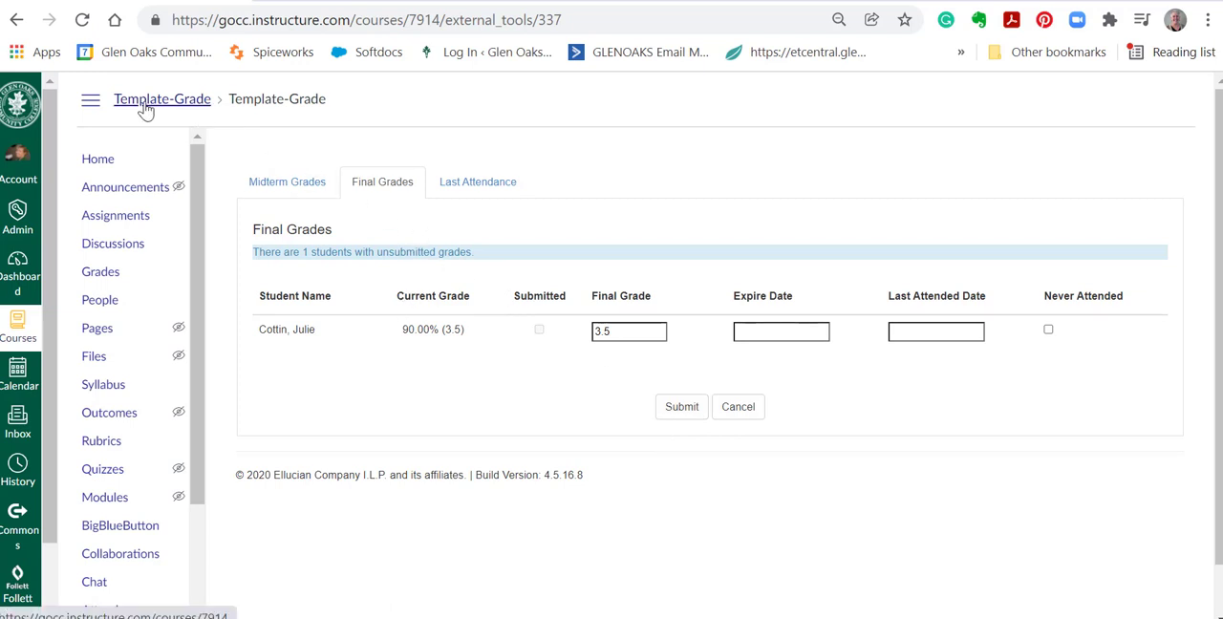
Open the published sandbox course from the dashboard and look through its weekly modules.
click(18, 263)
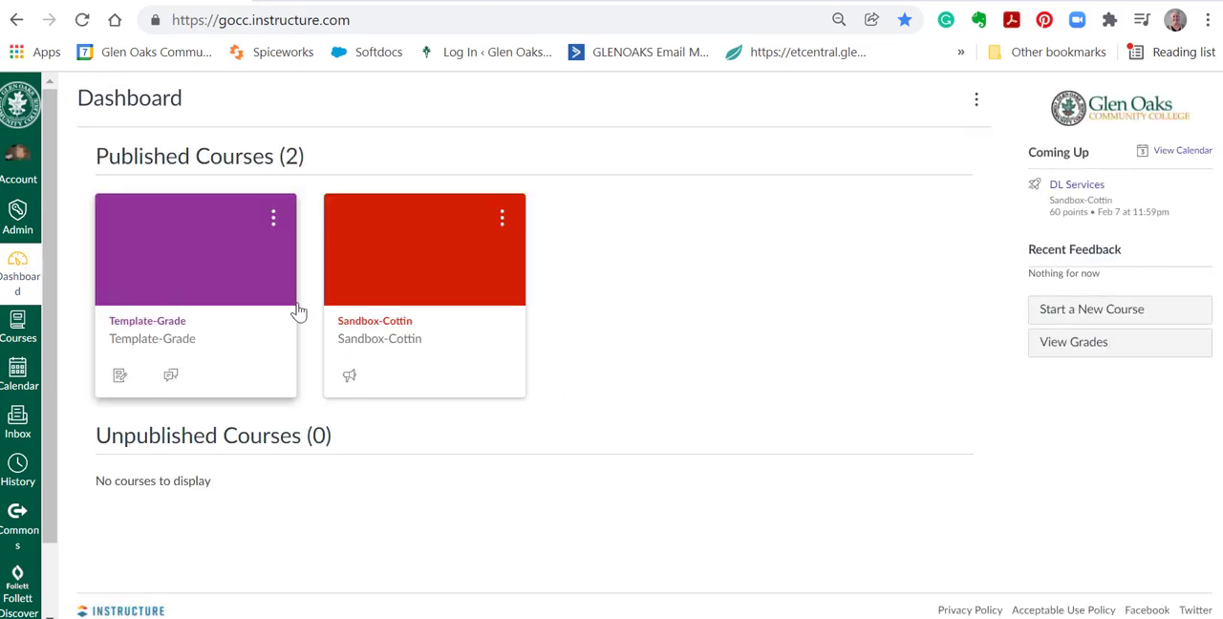
click(381, 331)
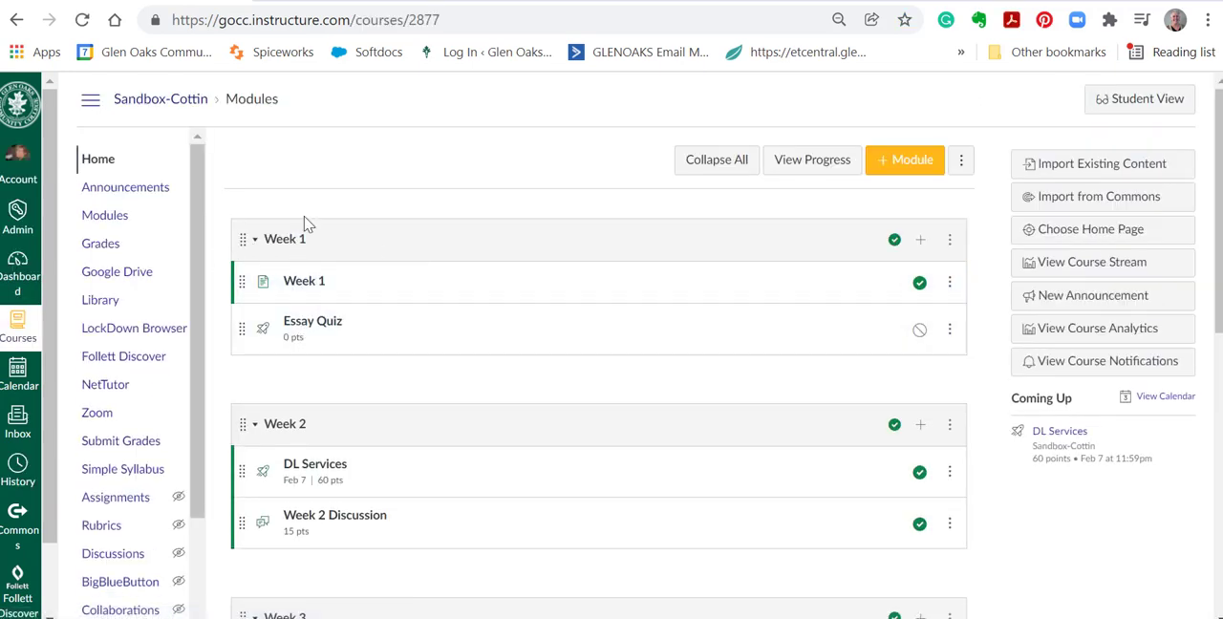
scroll(535, 377, down, 7)
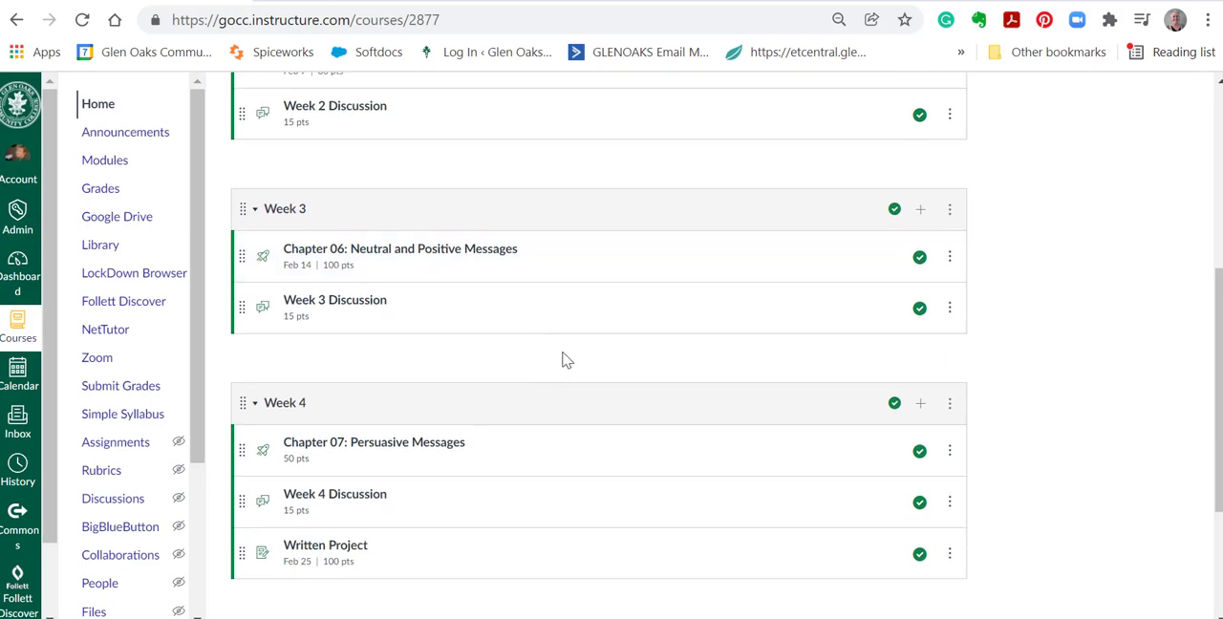
scroll(553, 491, up, 8)
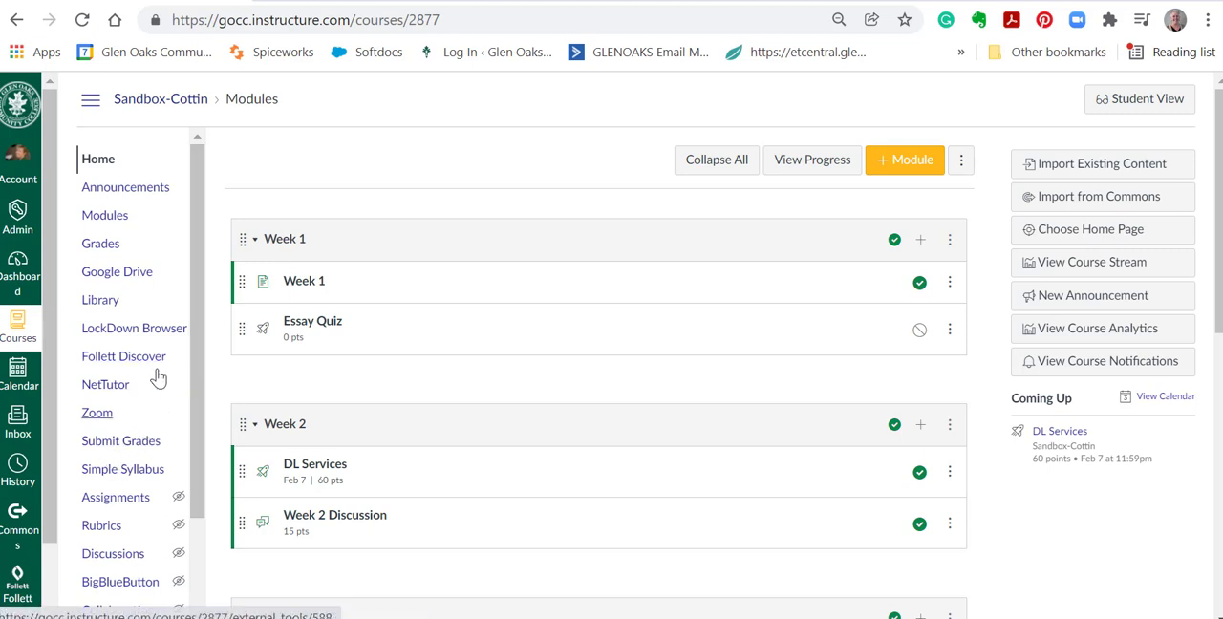
Open the course gradebook and display the Total column as points, accepting that students will also see points.
click(101, 245)
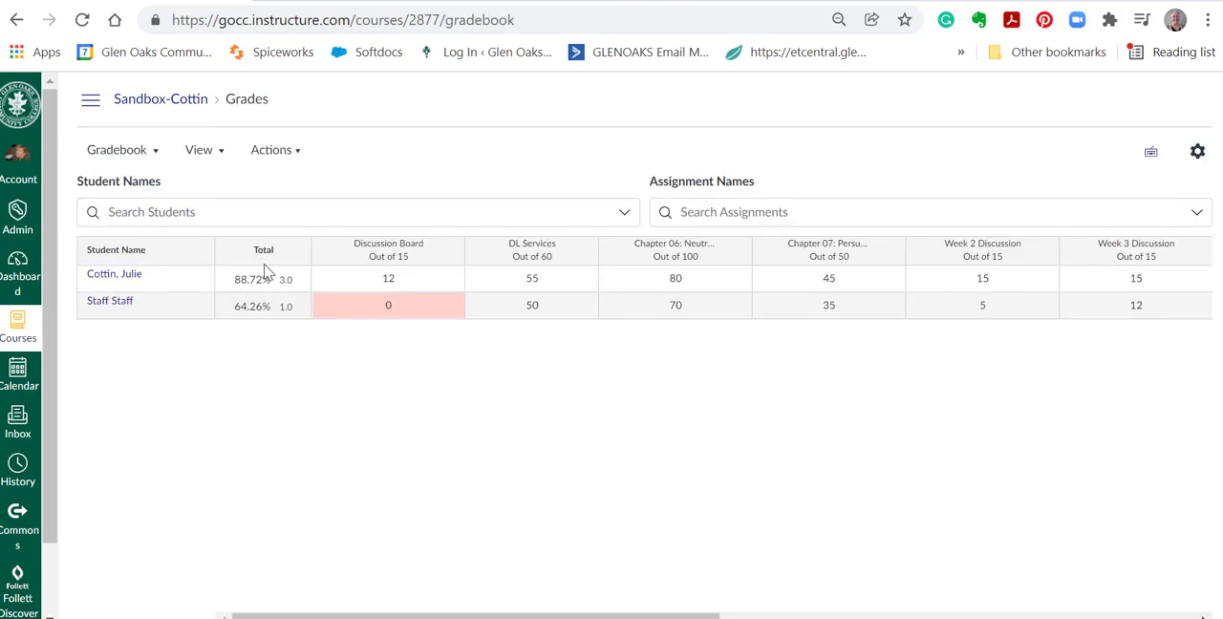
click(296, 250)
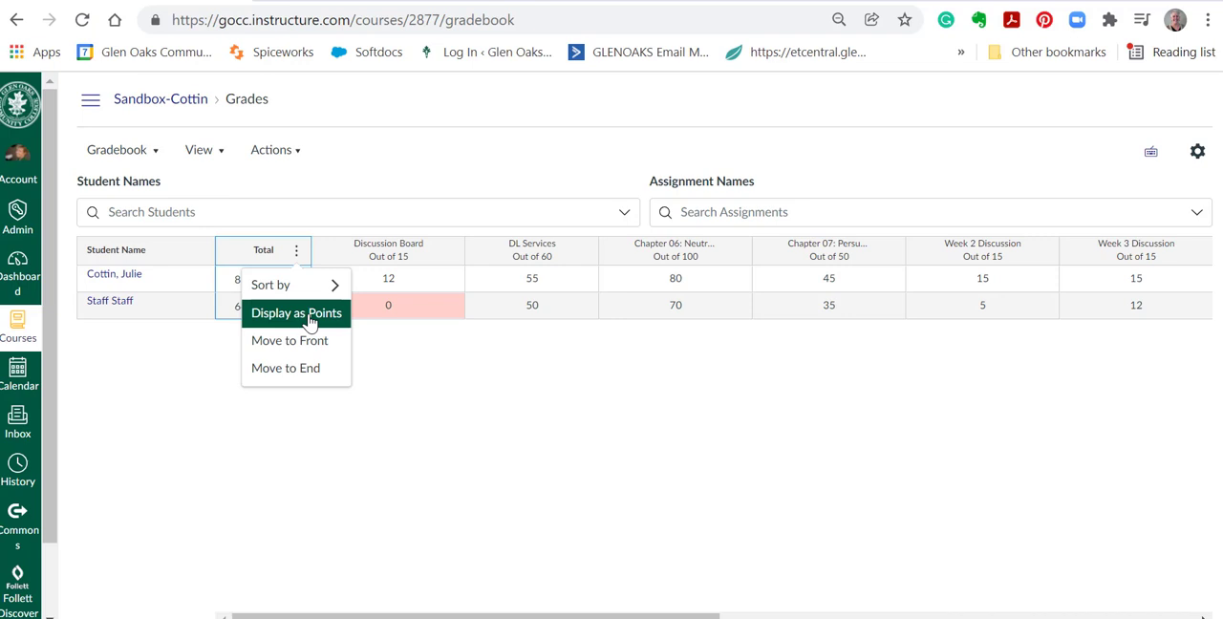
click(309, 316)
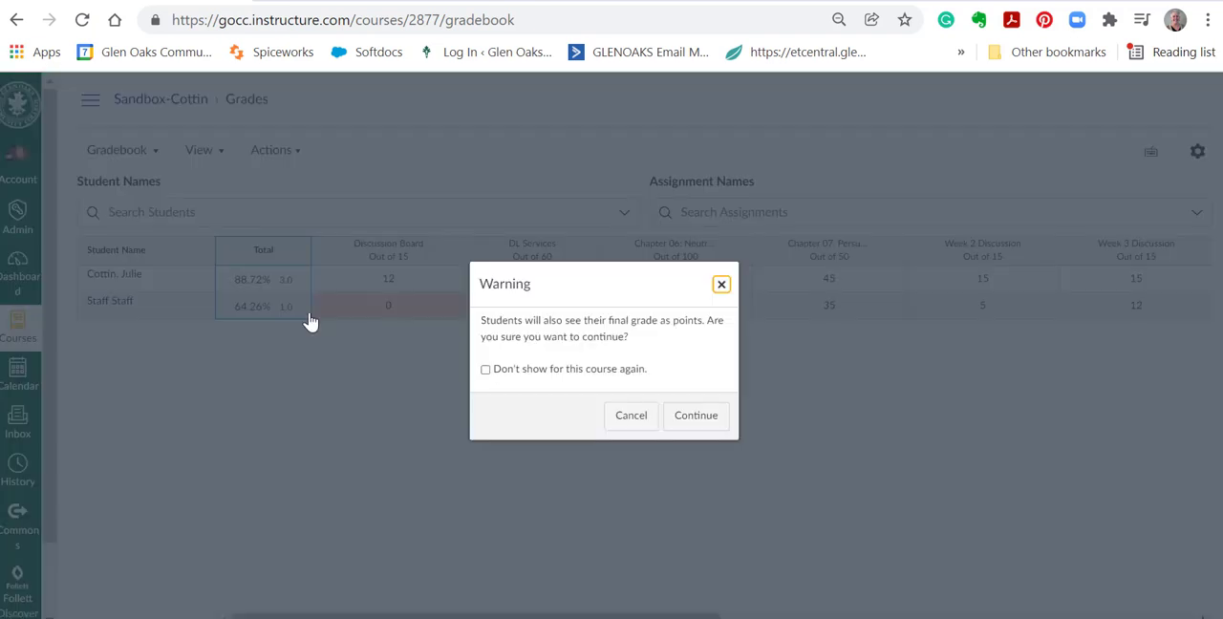
click(694, 421)
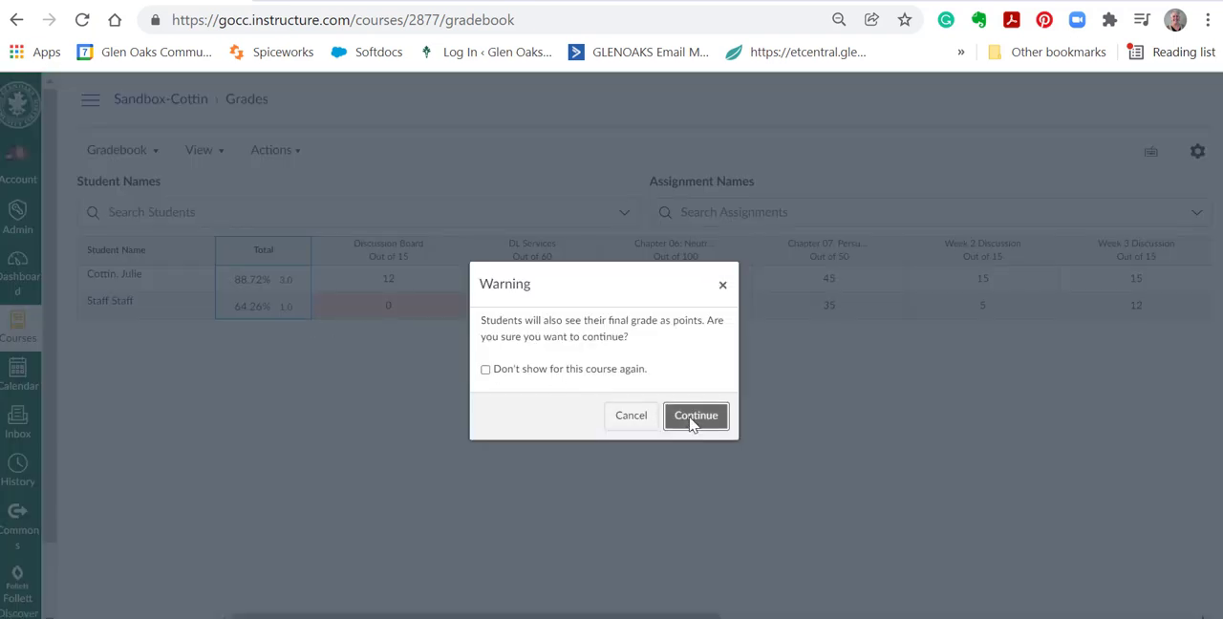
Move the Total column to the end of the gradebook and return it to the front.
click(296, 251)
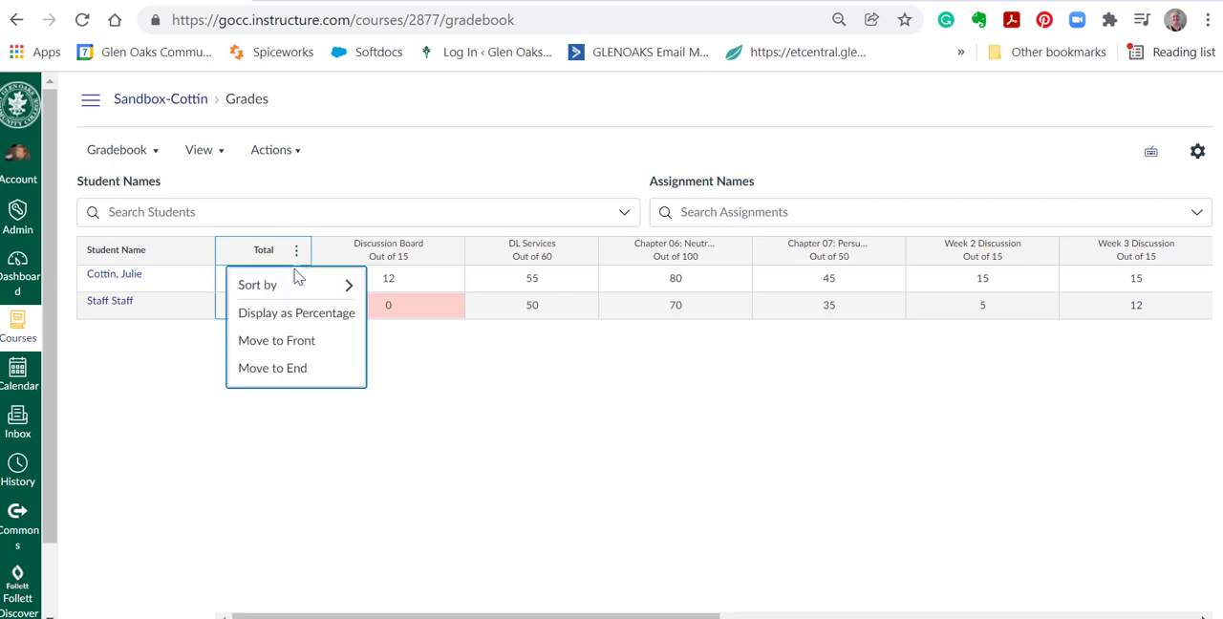
click(284, 372)
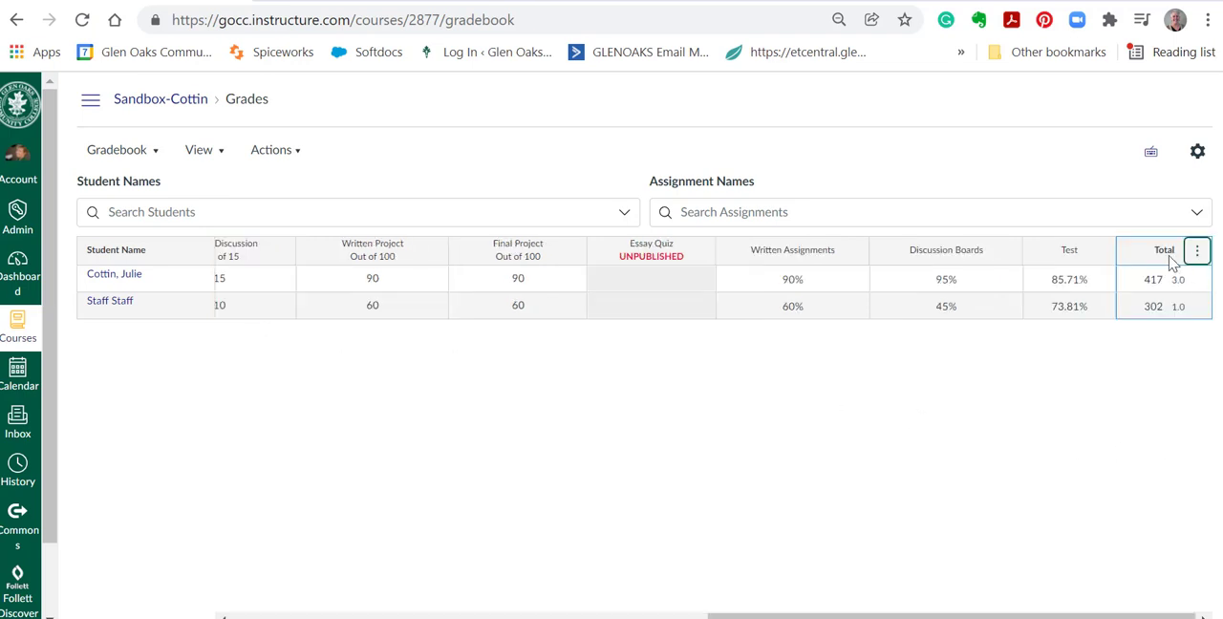
click(1198, 250)
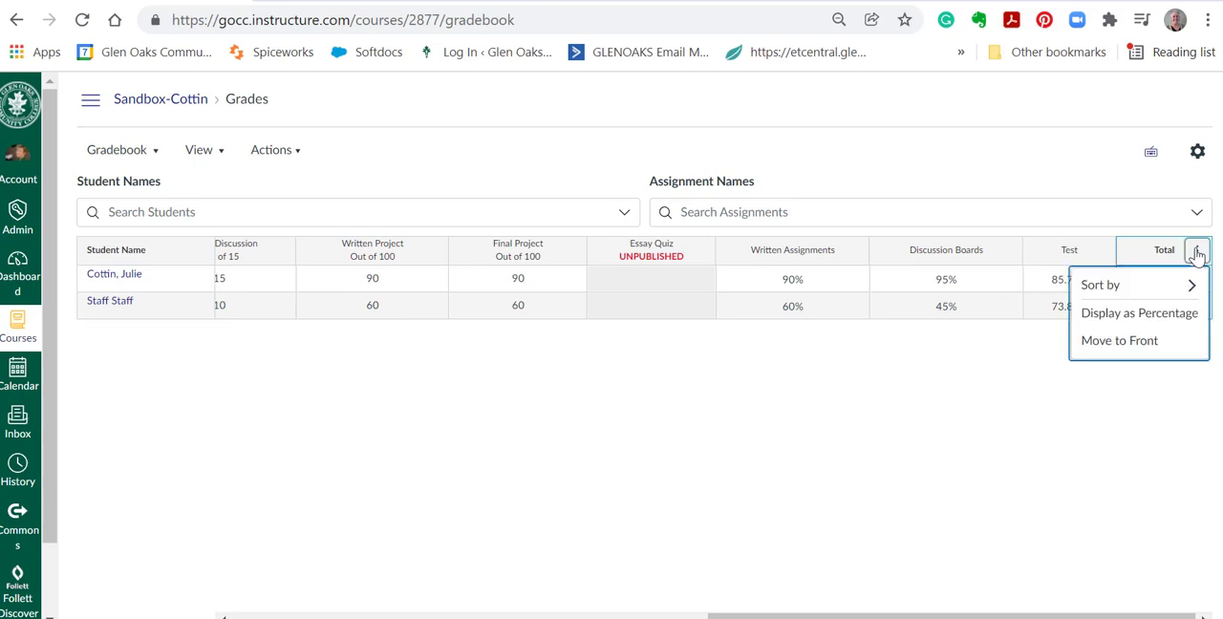
click(1150, 344)
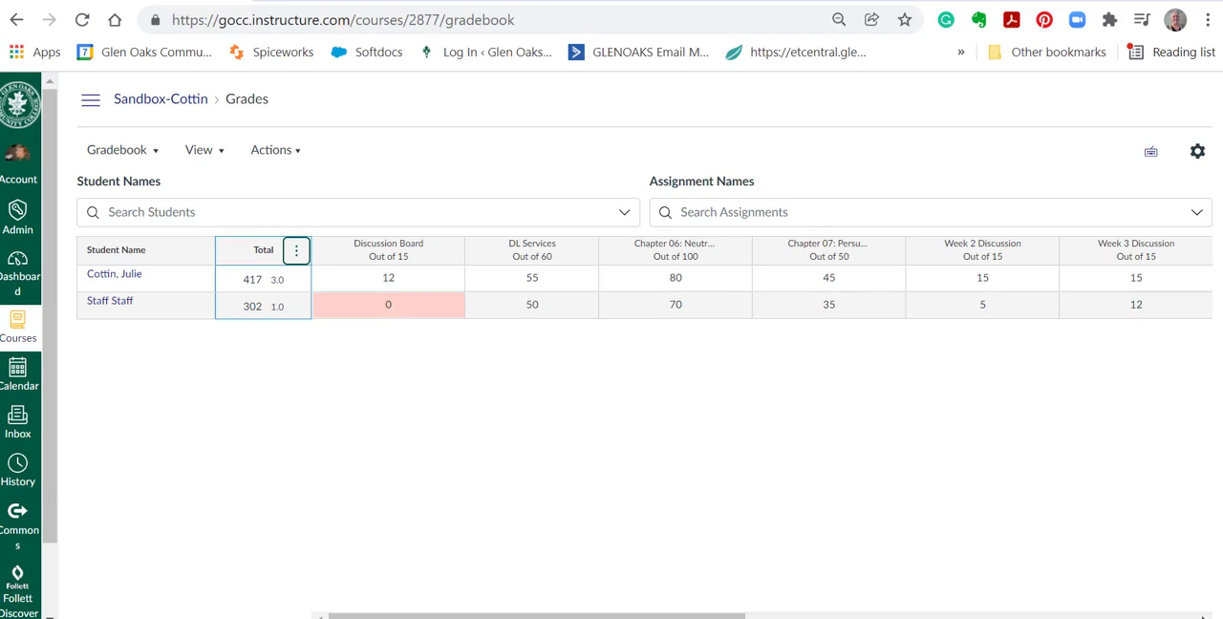
Clear the second student's grades for Week 2 Discussion and Written Project, leaving both cells blank.
mouse_move(660, 617)
mouse_down()
mouse_move(804, 617)
mouse_move(659, 618)
mouse_up()
click(979, 305)
click(990, 305)
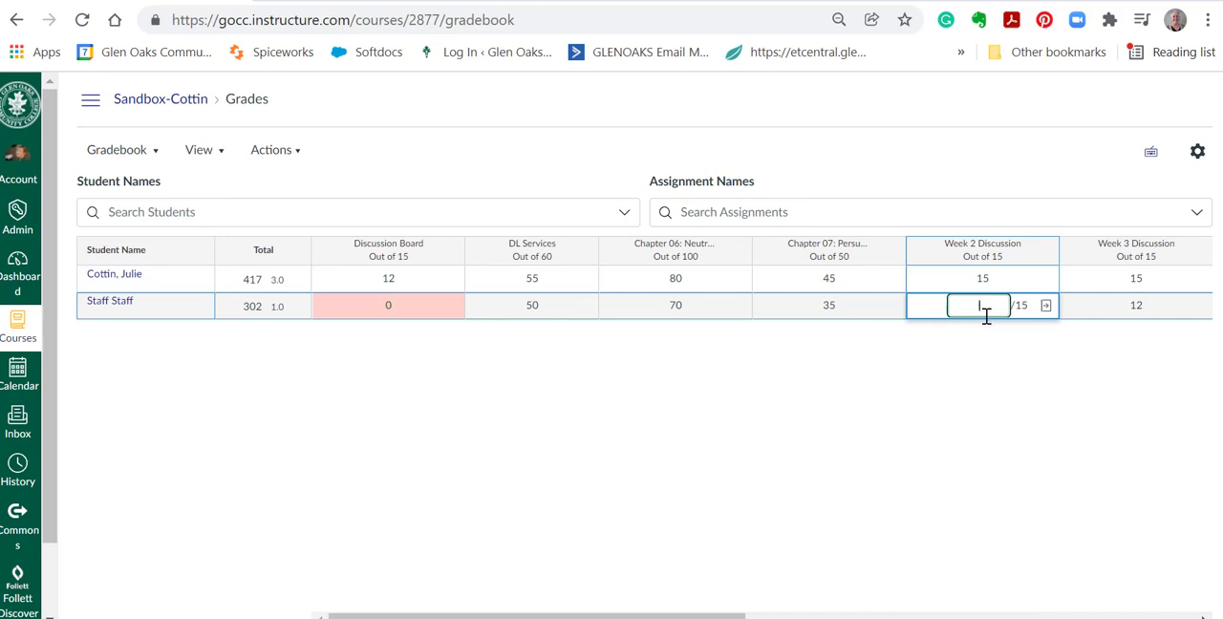
click(869, 424)
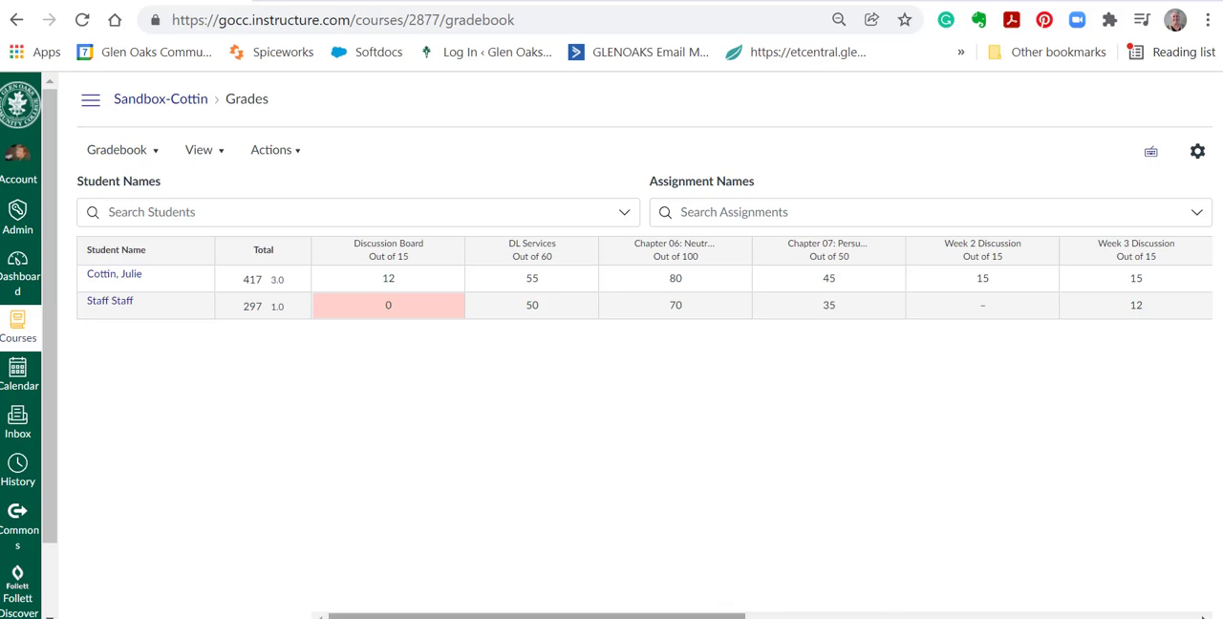
drag(724, 614, 878, 611)
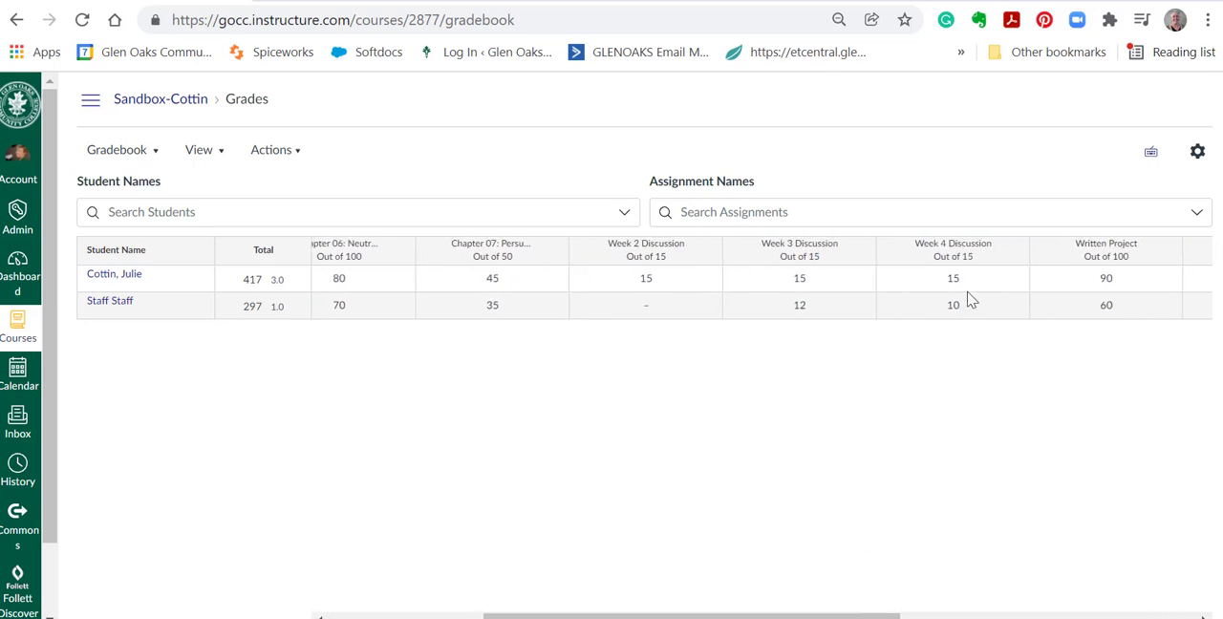
click(1129, 314)
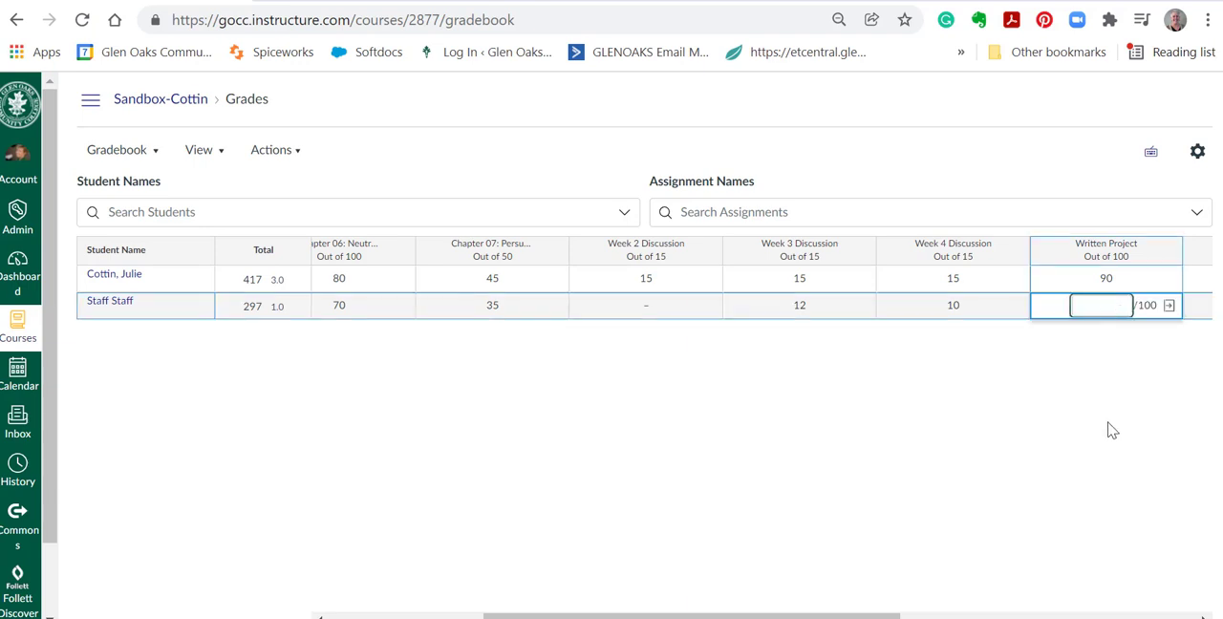
click(860, 492)
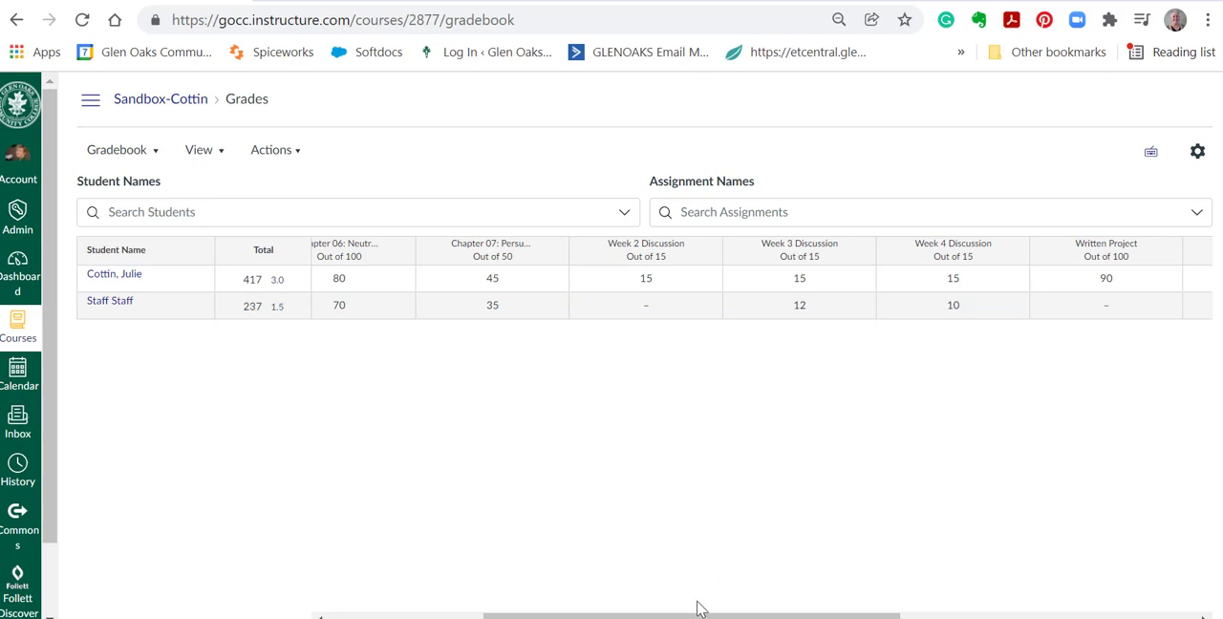
Set the default grade for Week 2 Discussion to 0 without overwriting already-entered grades.
drag(699, 616, 544, 616)
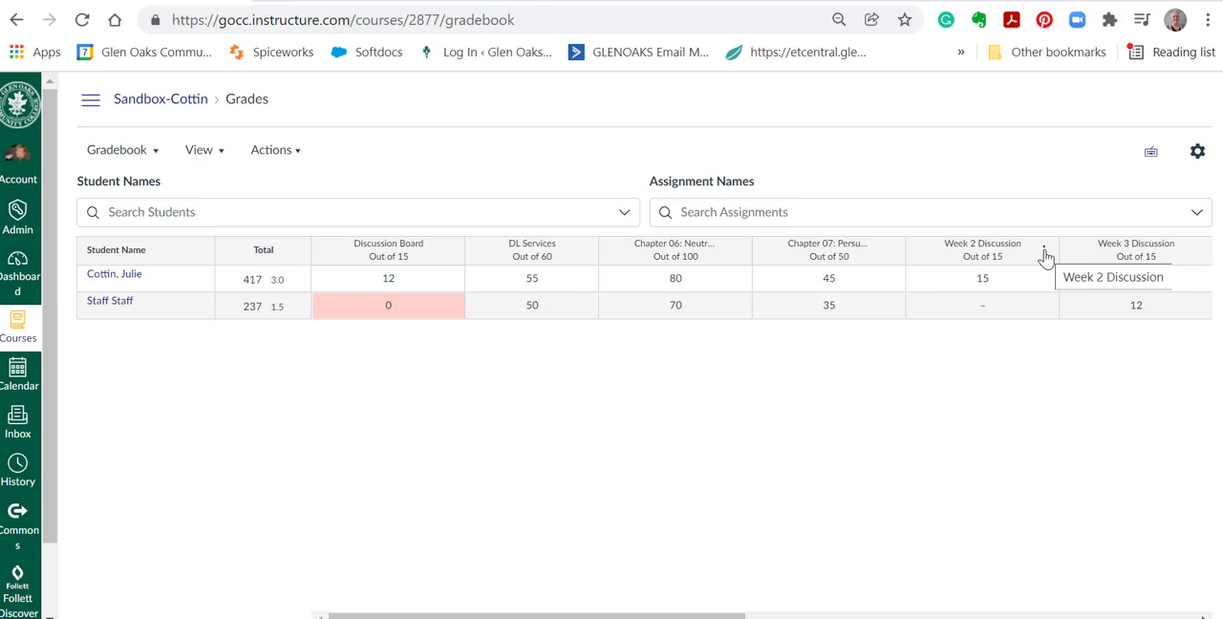
click(1045, 251)
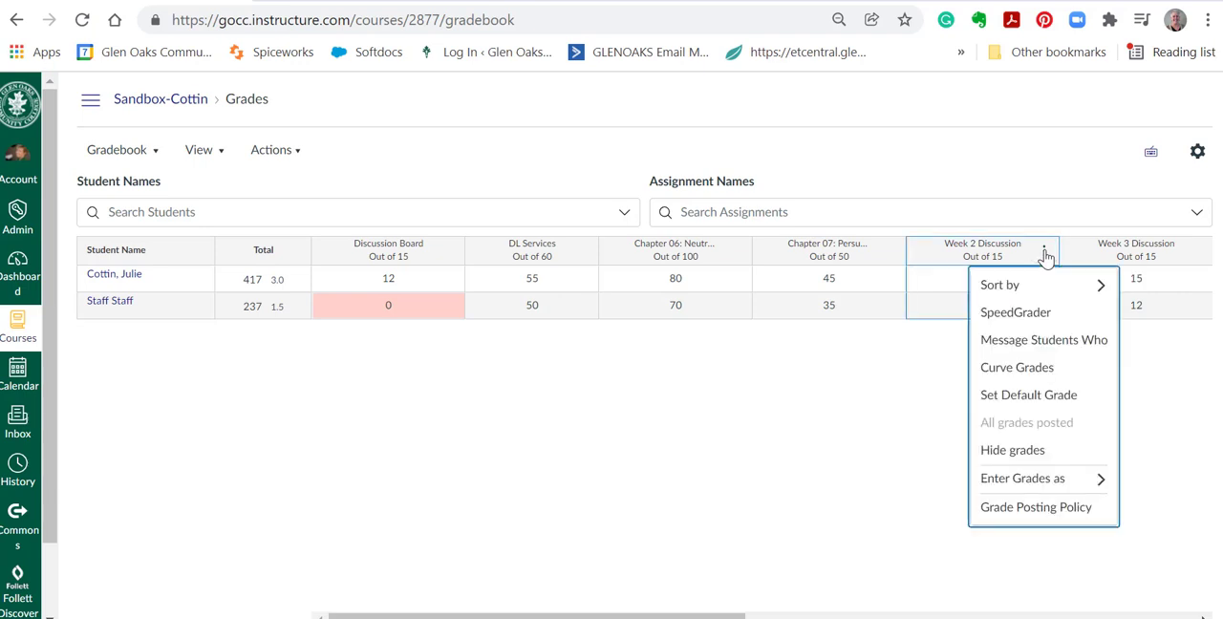
click(1028, 396)
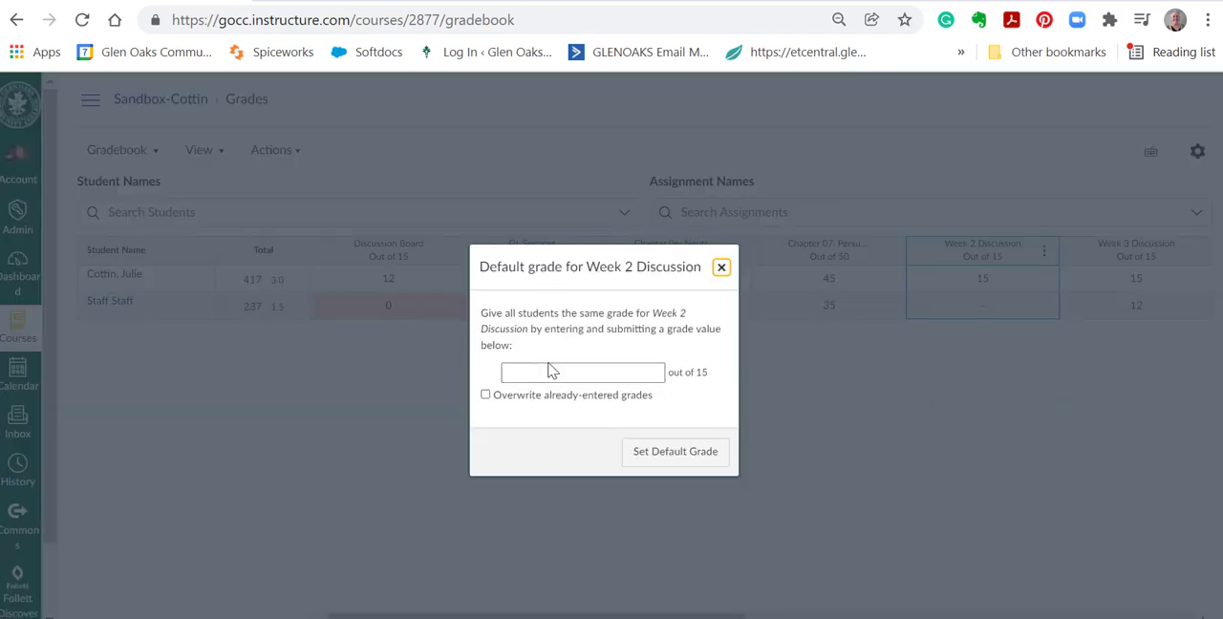
click(549, 371)
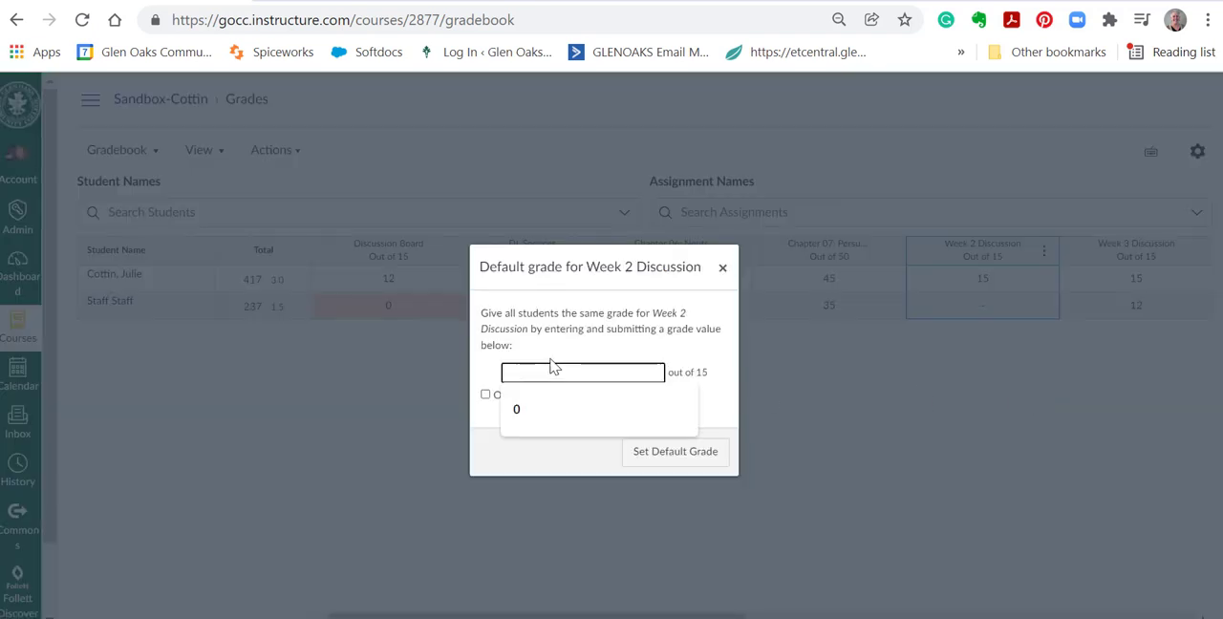
click(527, 413)
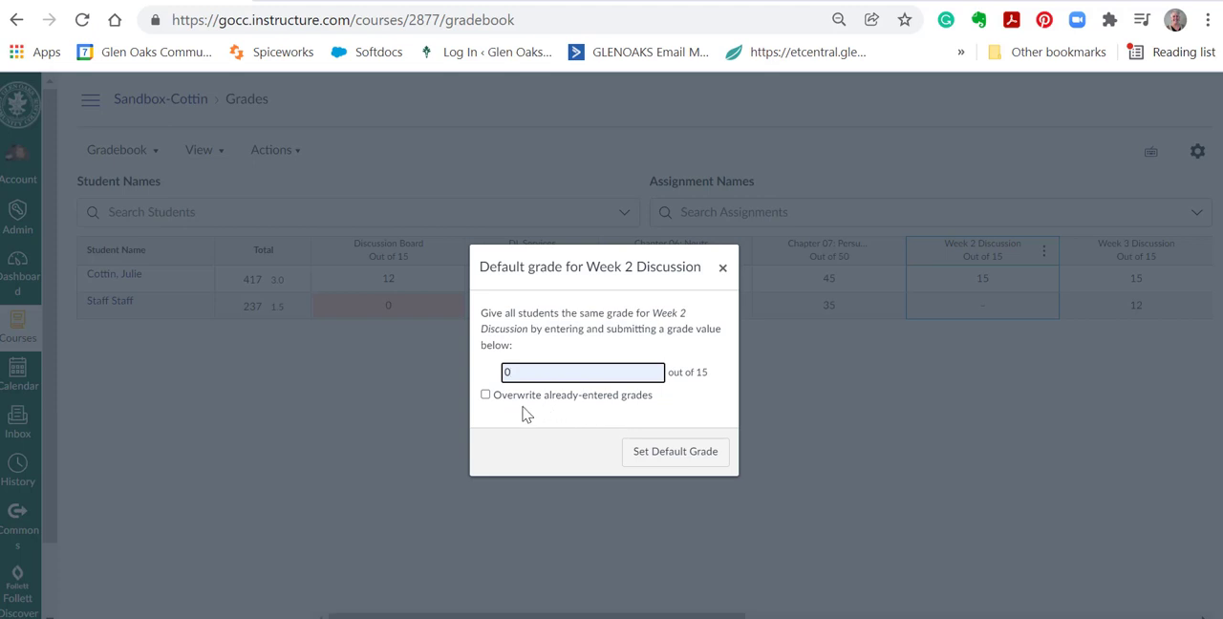
click(676, 457)
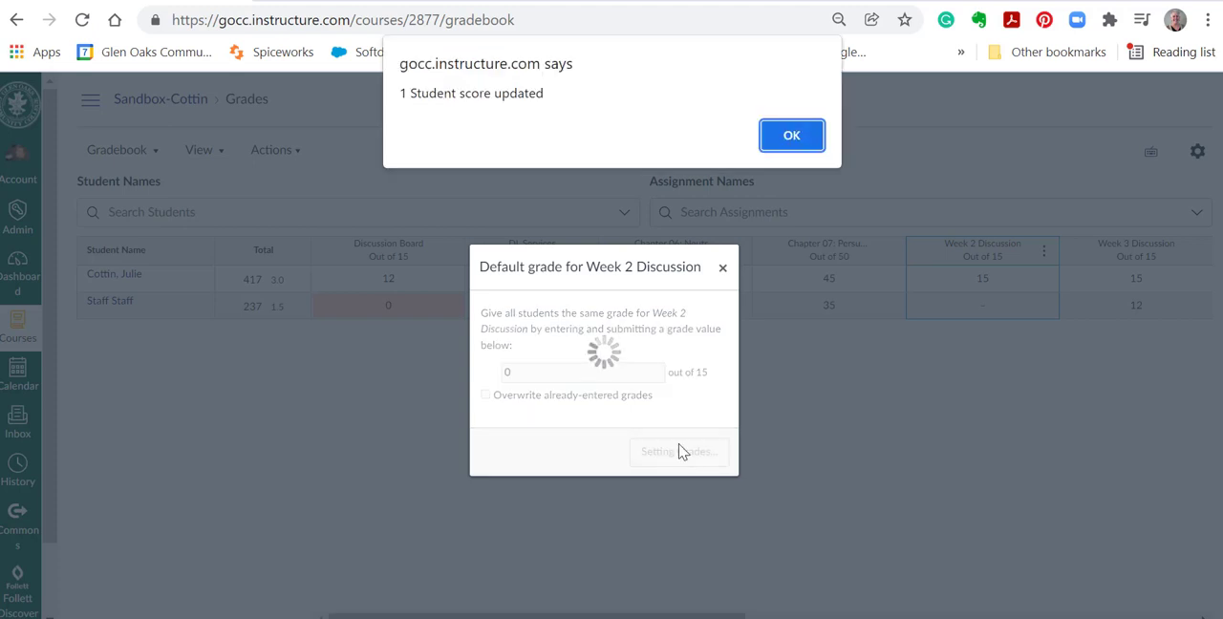
click(792, 136)
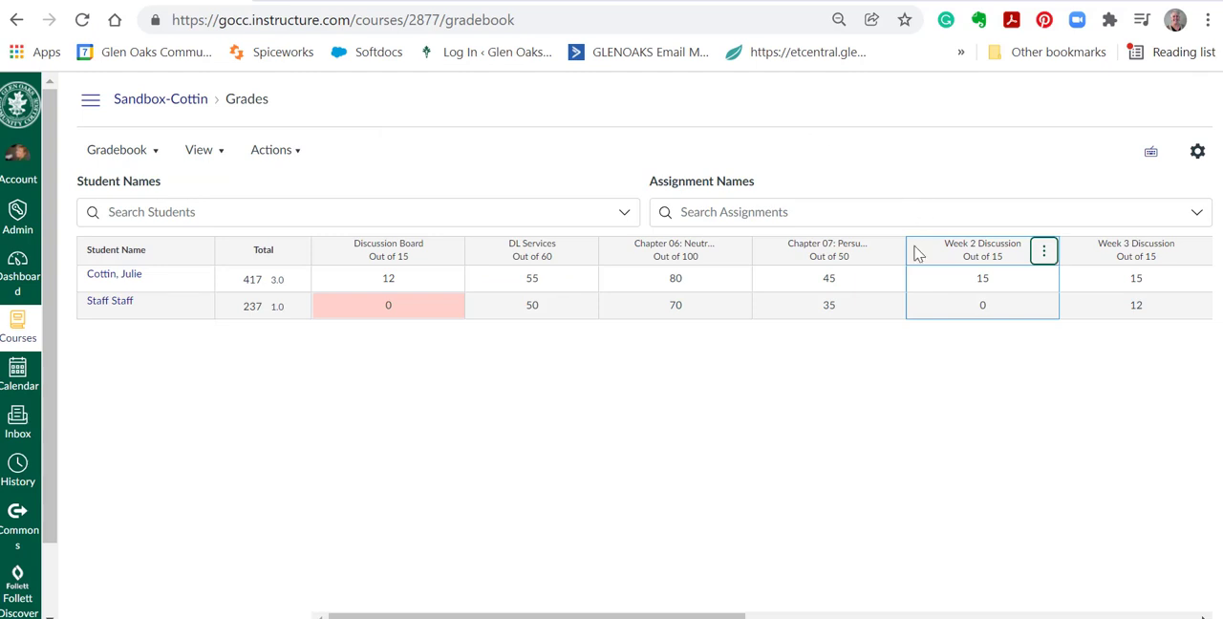
Turn off the automatic deduction for late submissions in the gradebook's late policies and apply the settings.
drag(665, 616, 1132, 580)
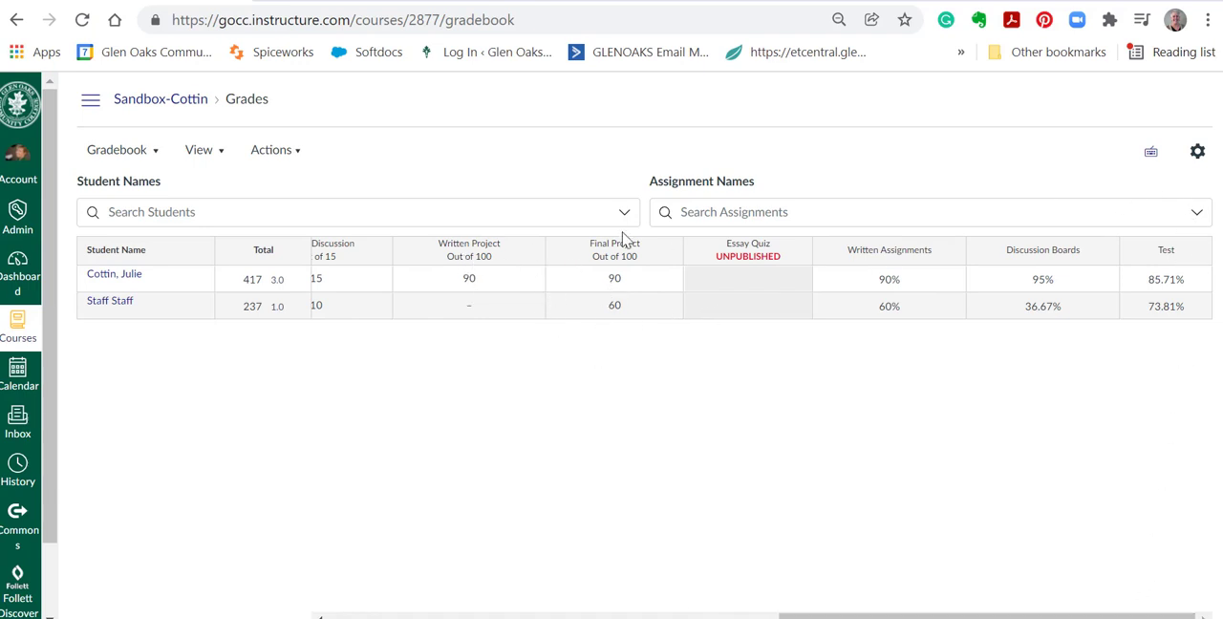
click(1197, 151)
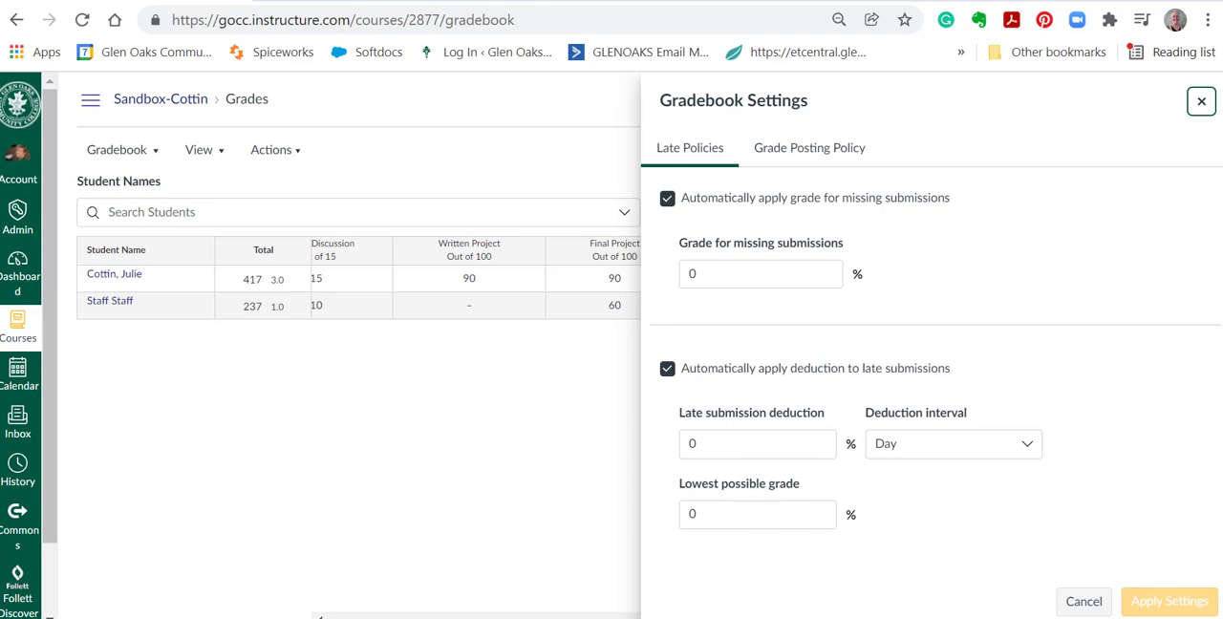
click(667, 369)
click(1157, 601)
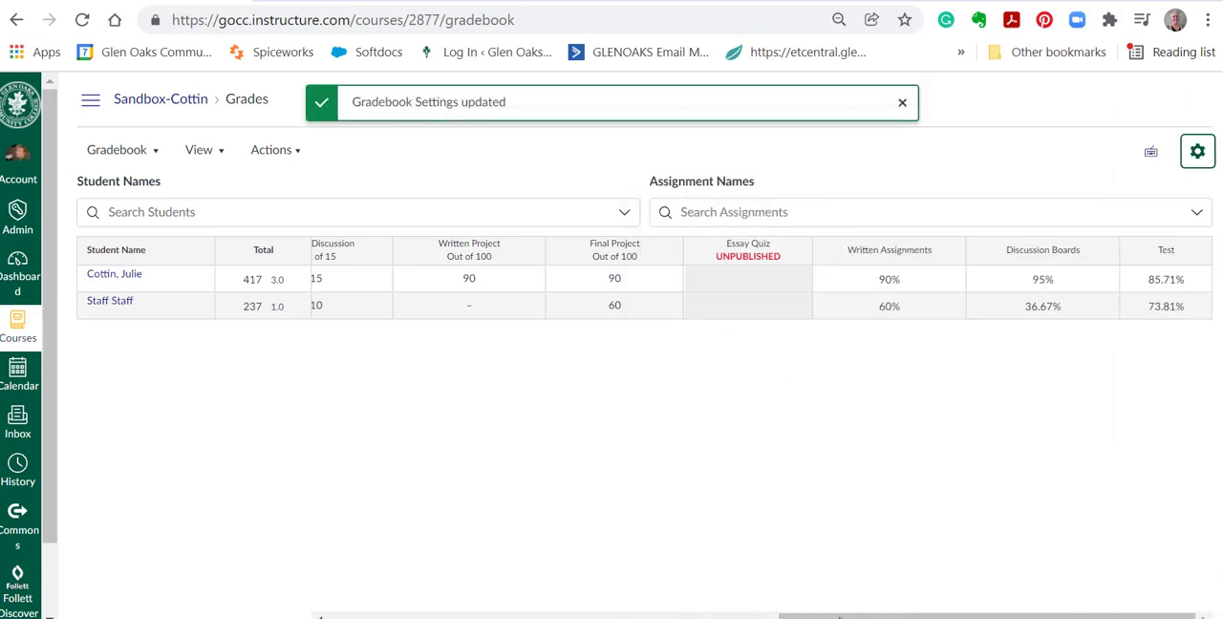
Examine the second student's Discussion Board grade cell and the grading options of the Week 2 Discussion column.
drag(792, 617, 210, 592)
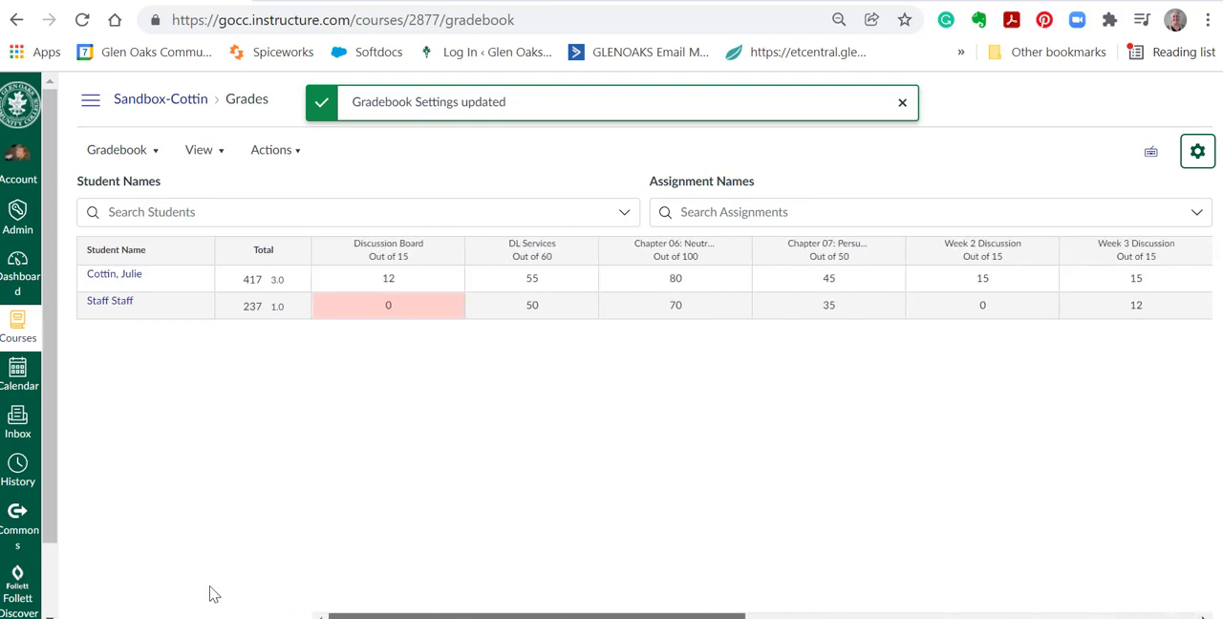
click(391, 308)
click(430, 374)
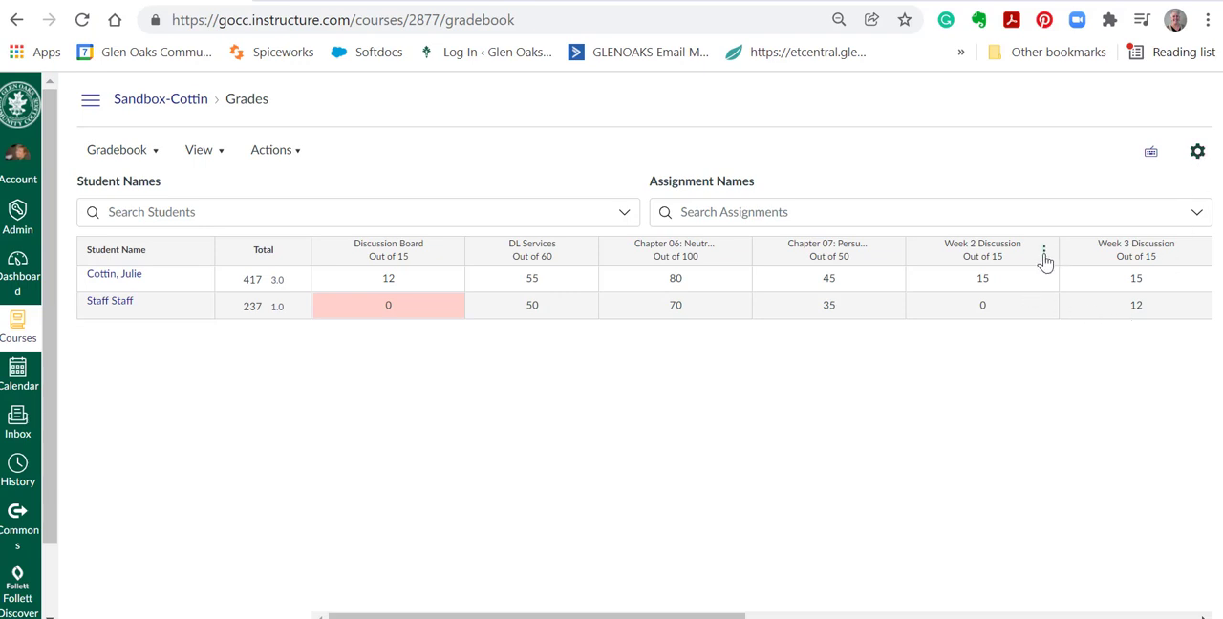
click(1045, 254)
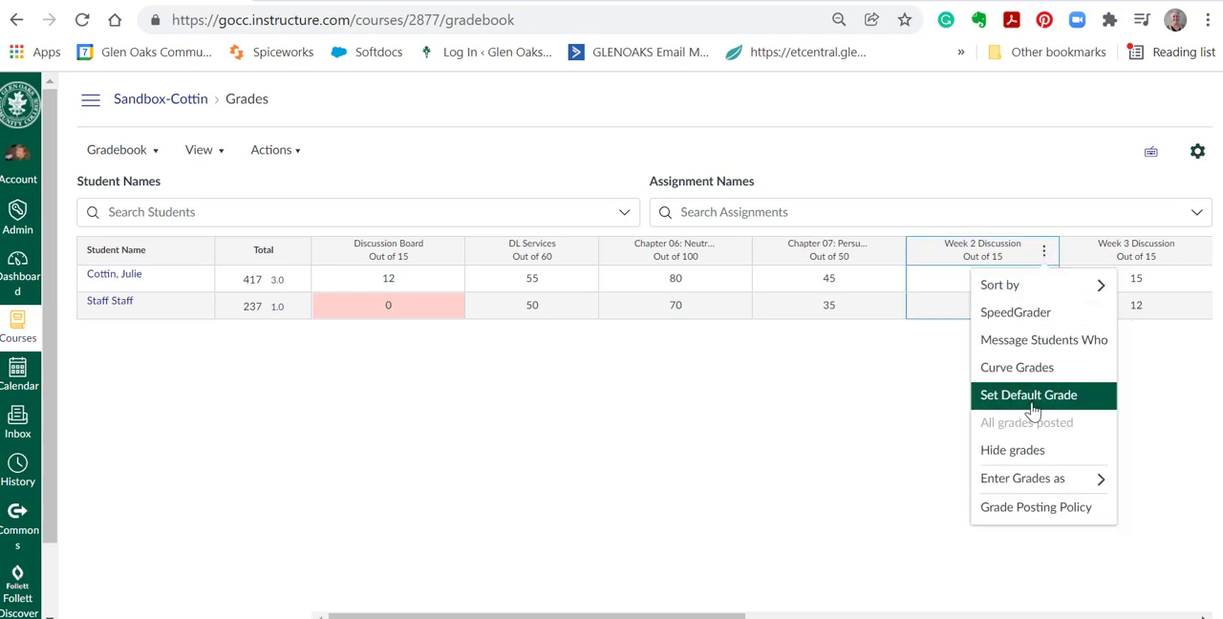
click(854, 414)
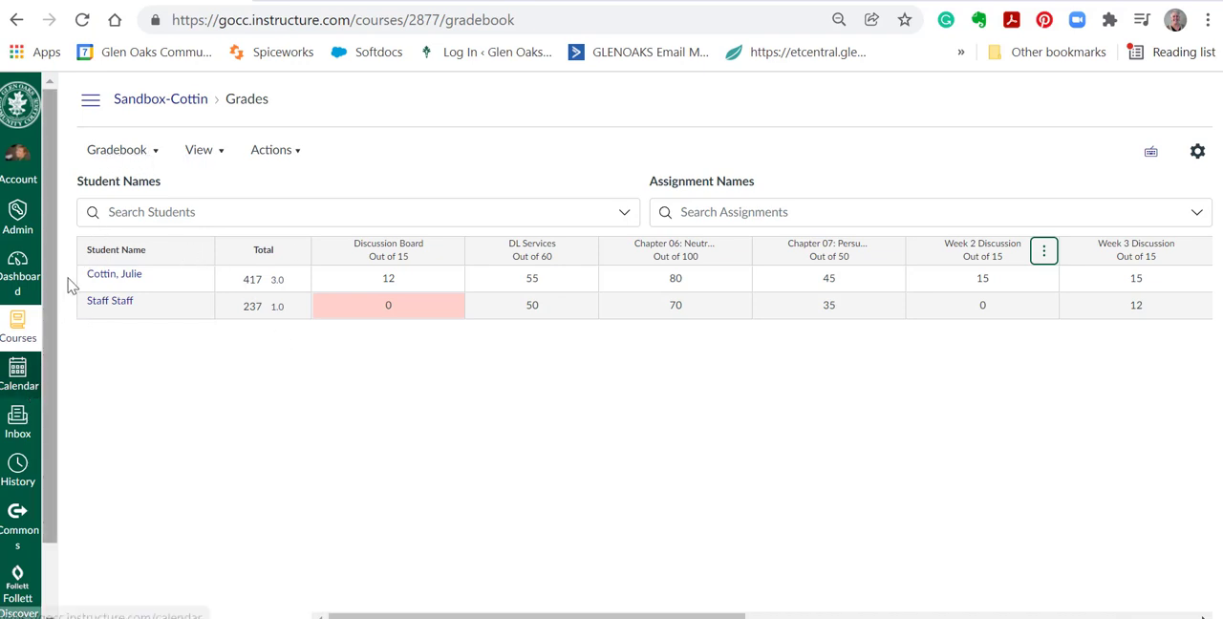
Open the course's Assignments page and look through the Discussion Boards, Written Assignments and Test groups.
click(91, 103)
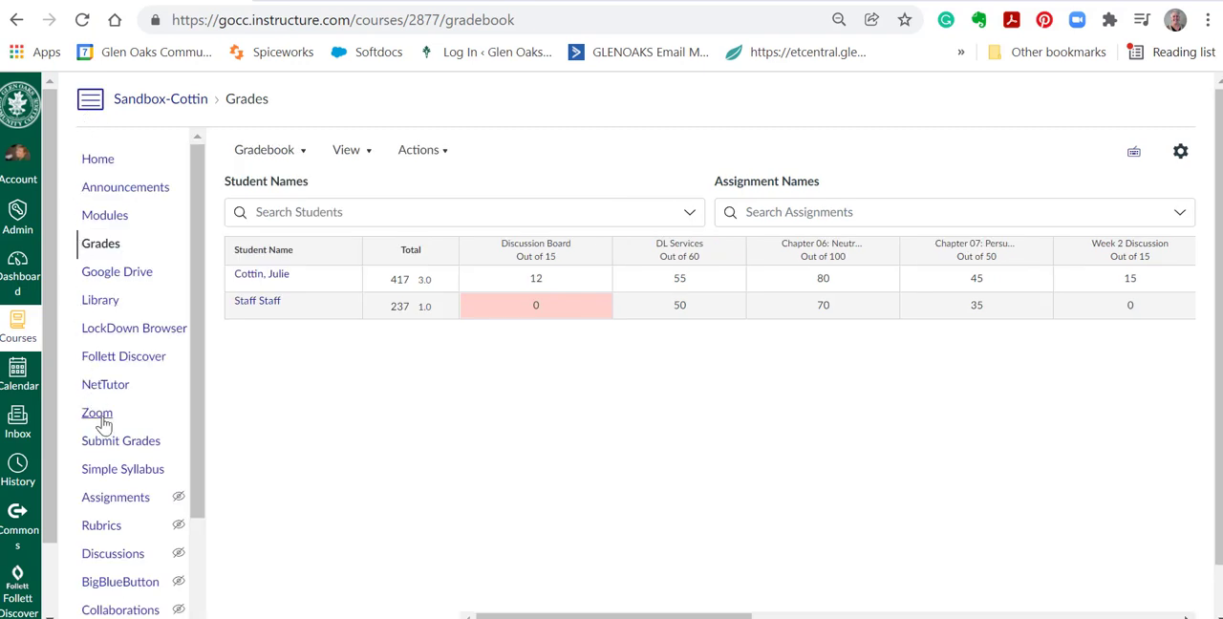
click(114, 503)
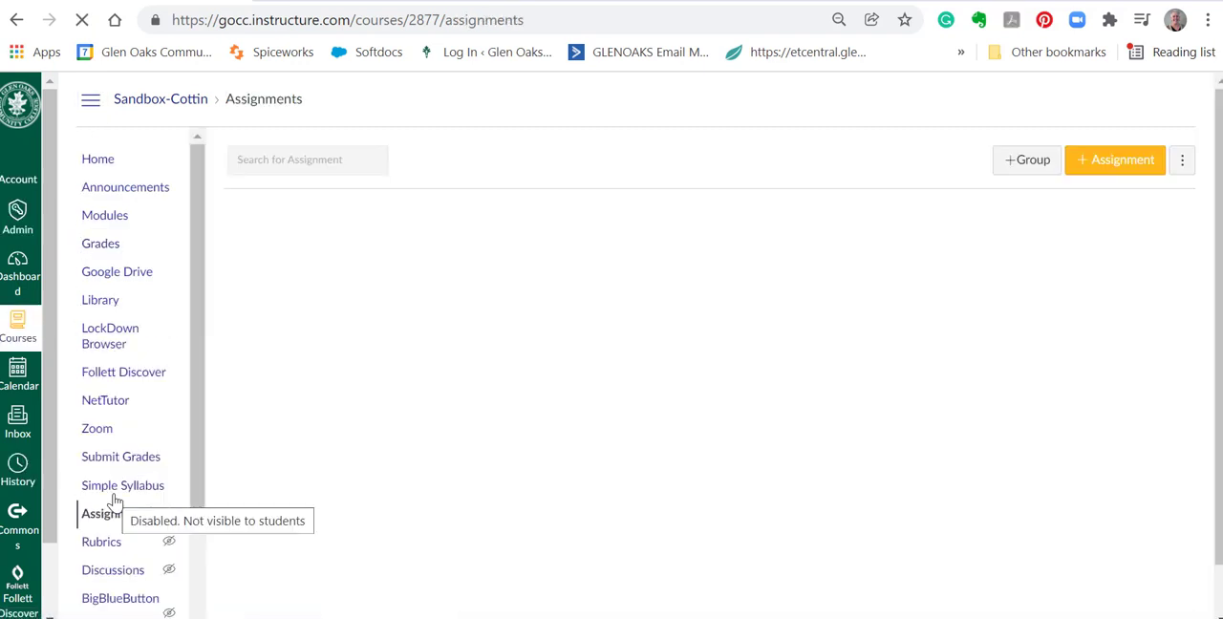
scroll(450, 292, down, 3)
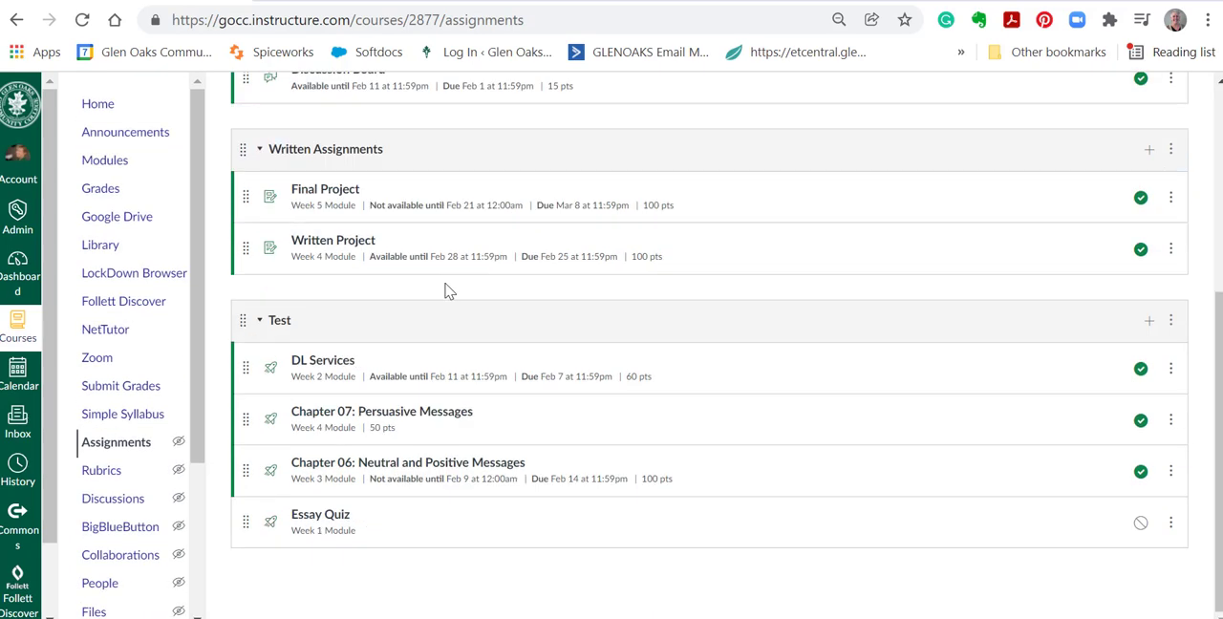
scroll(480, 182, up, 2)
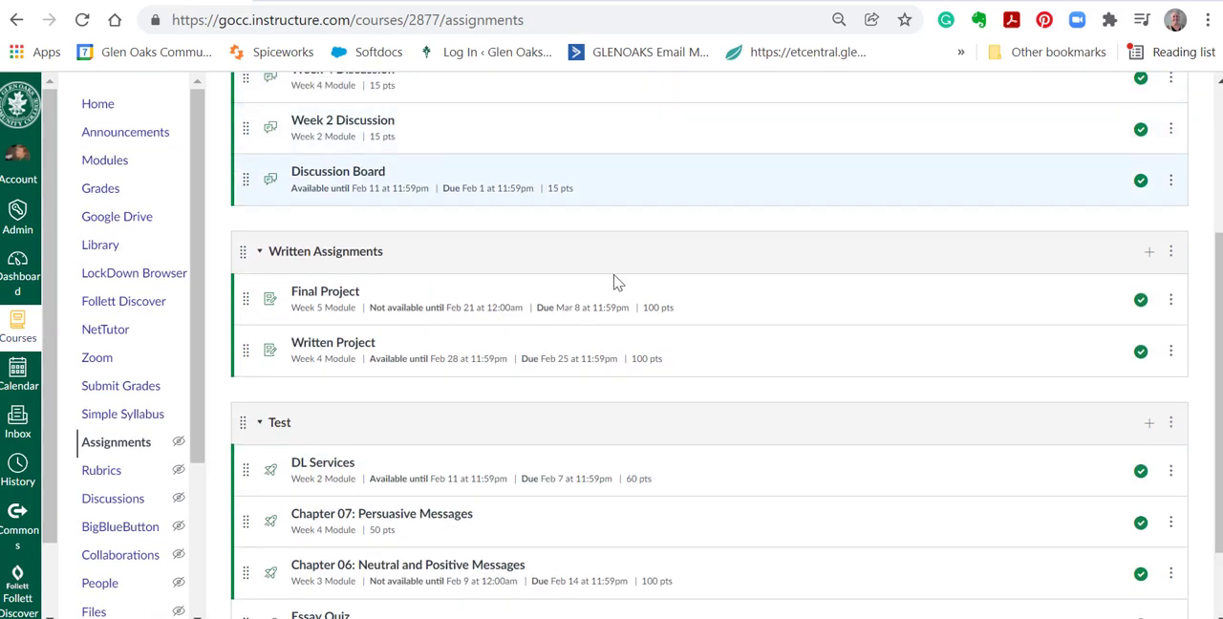
scroll(614, 283, up, 5)
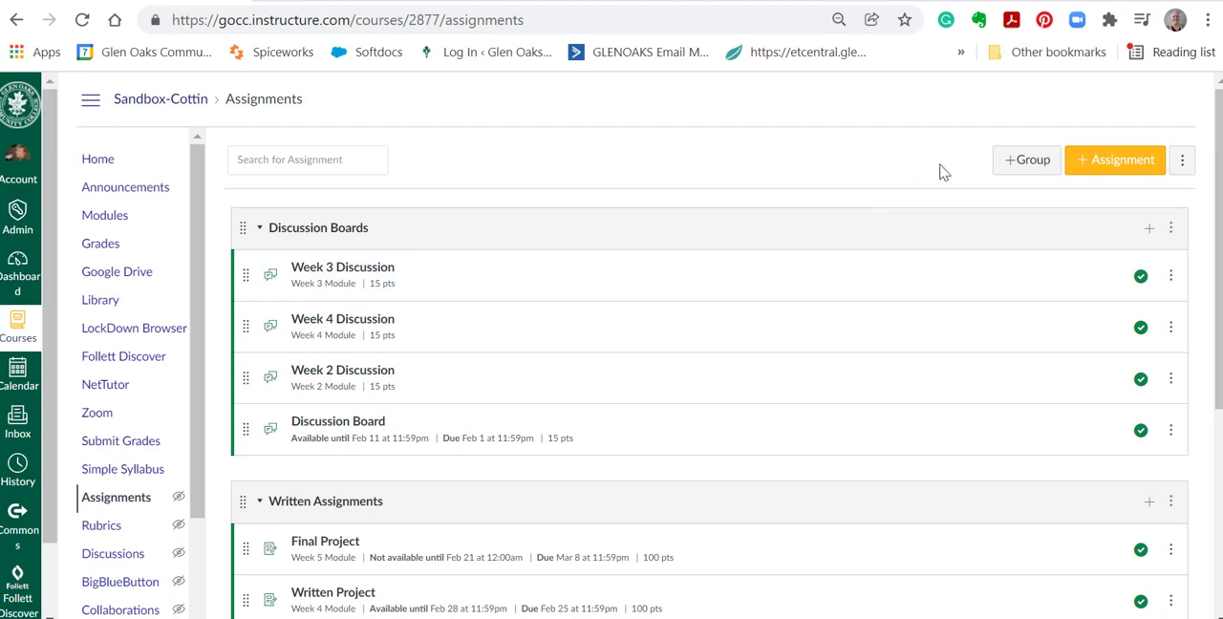
Add an assignment group named Final Project to the course's assignments.
click(1027, 162)
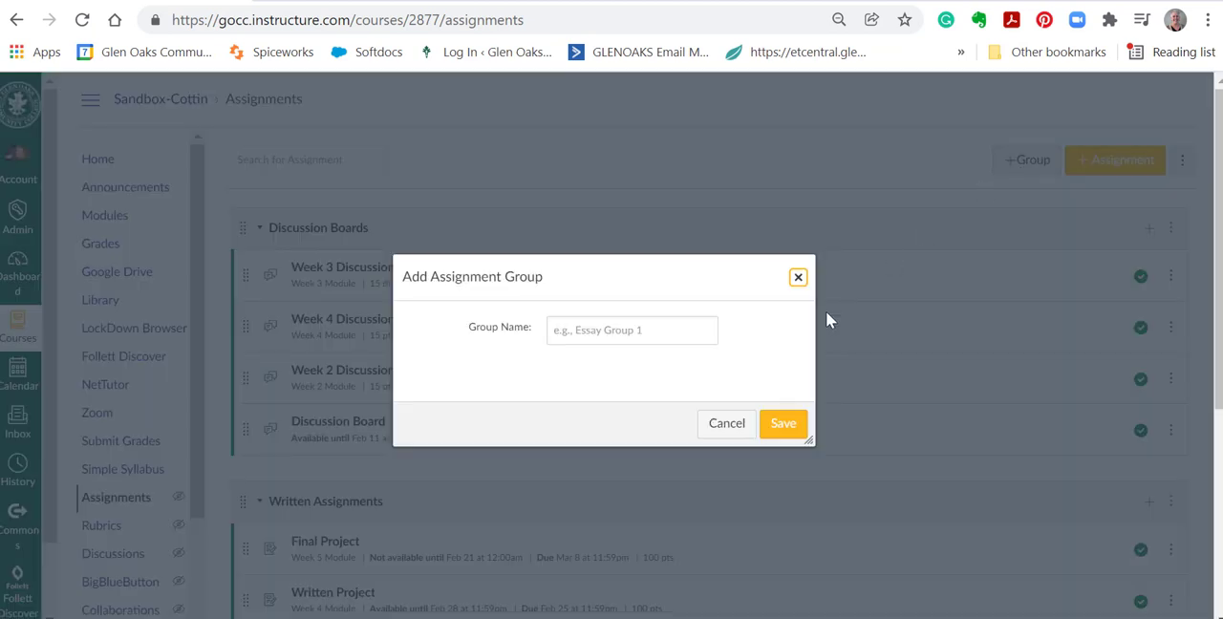
click(647, 336)
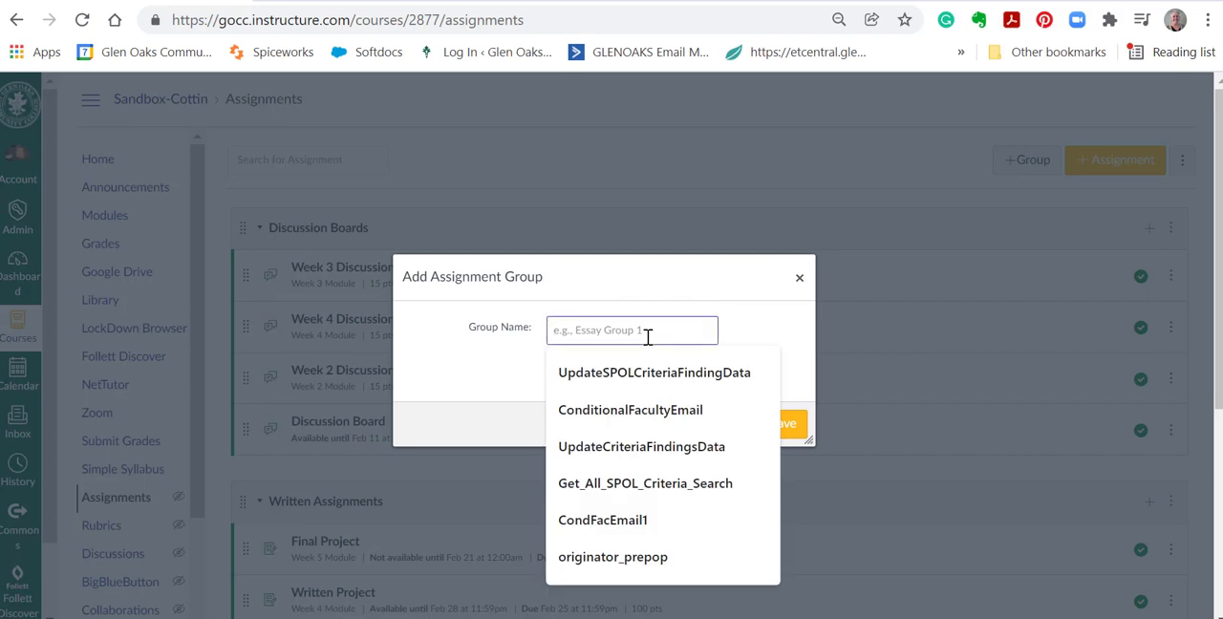
text(Fin)
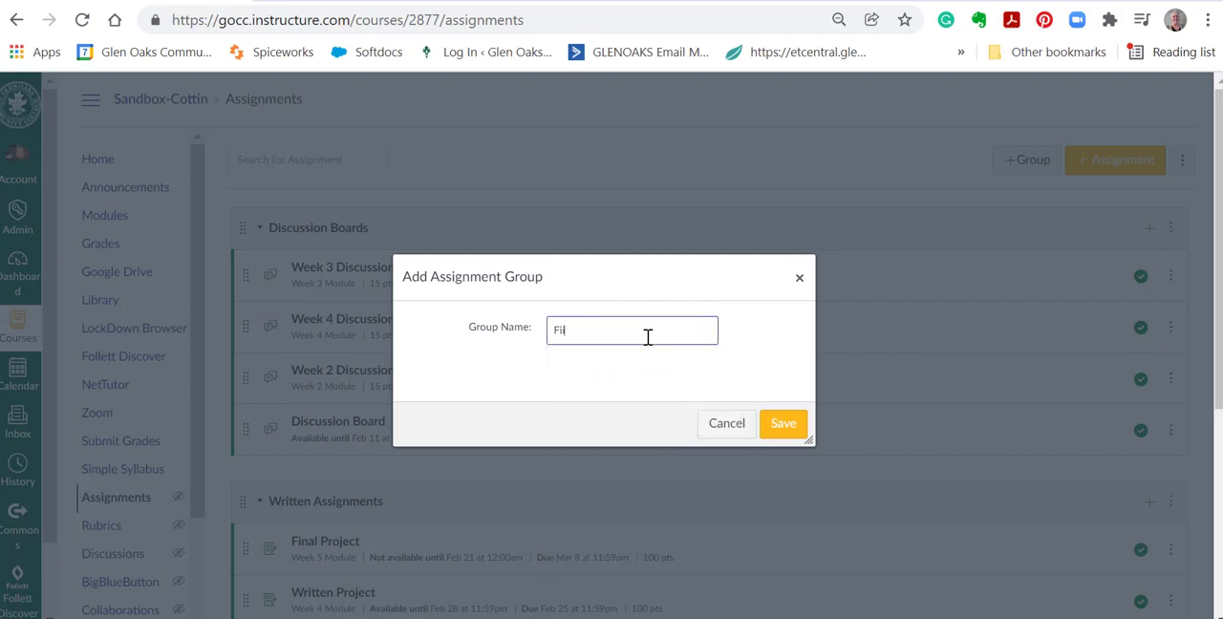
text(al Project)
click(783, 426)
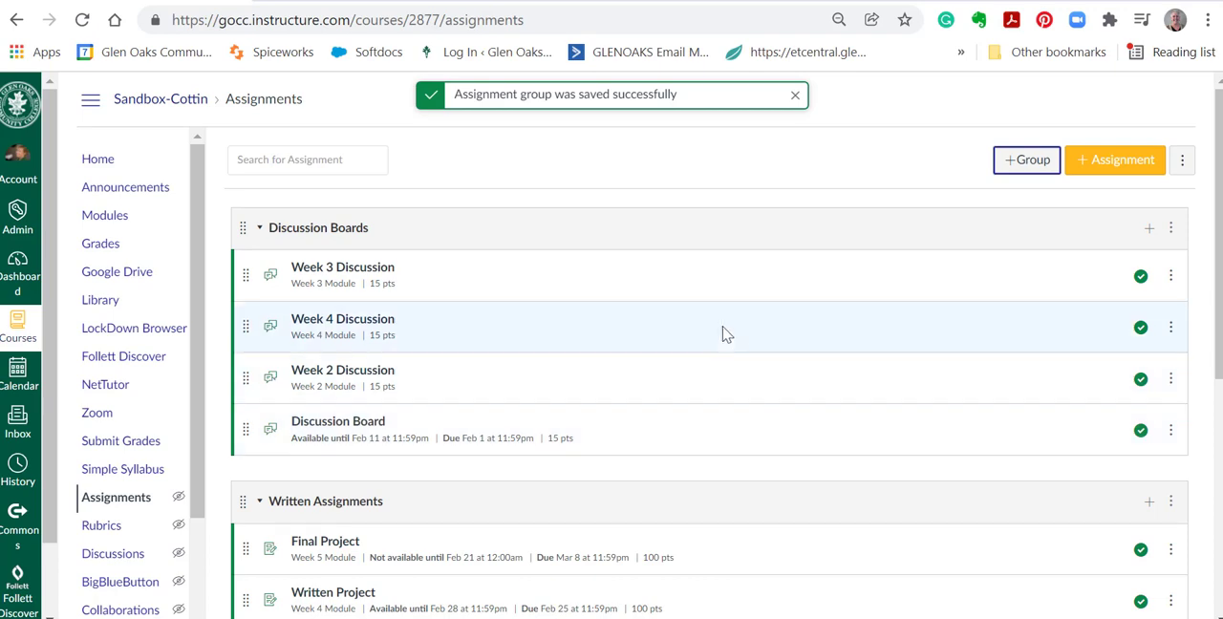
Move the Final Project assignment out of Written Assignments into the Final Project group.
scroll(723, 334, down, 3)
scroll(516, 340, down, 2)
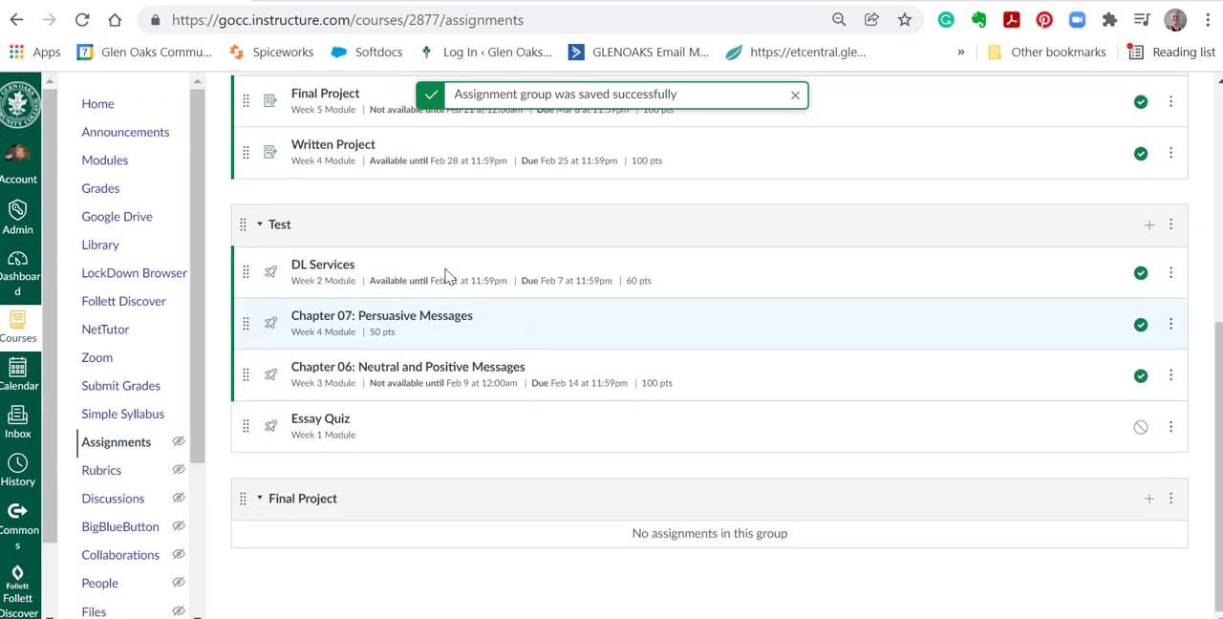
drag(246, 109, 241, 551)
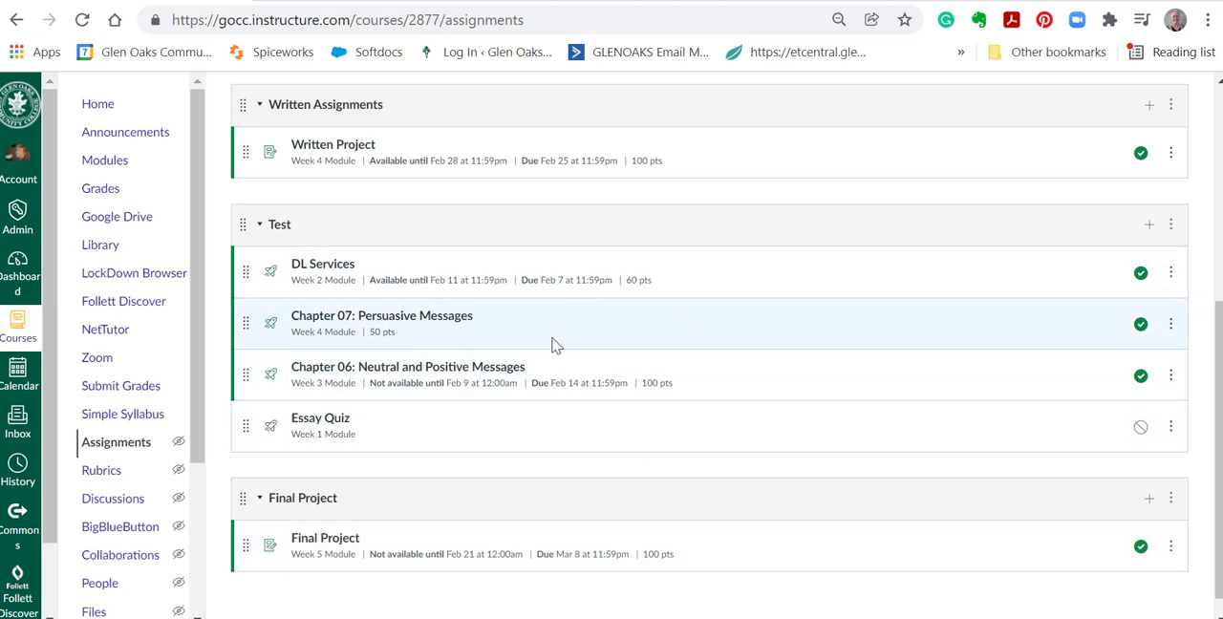
Weight the final grade by assignment groups, with Written Assignments at 35%, Test at 20% and Final Project at 25%, and save.
scroll(615, 374, up, 4)
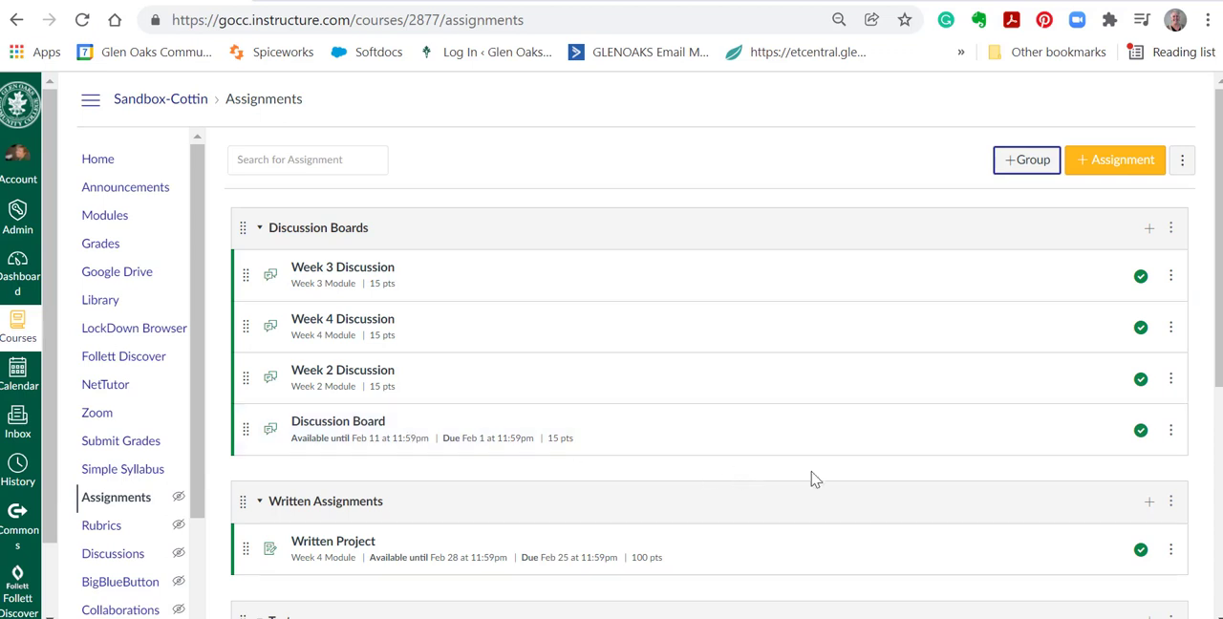
click(1182, 165)
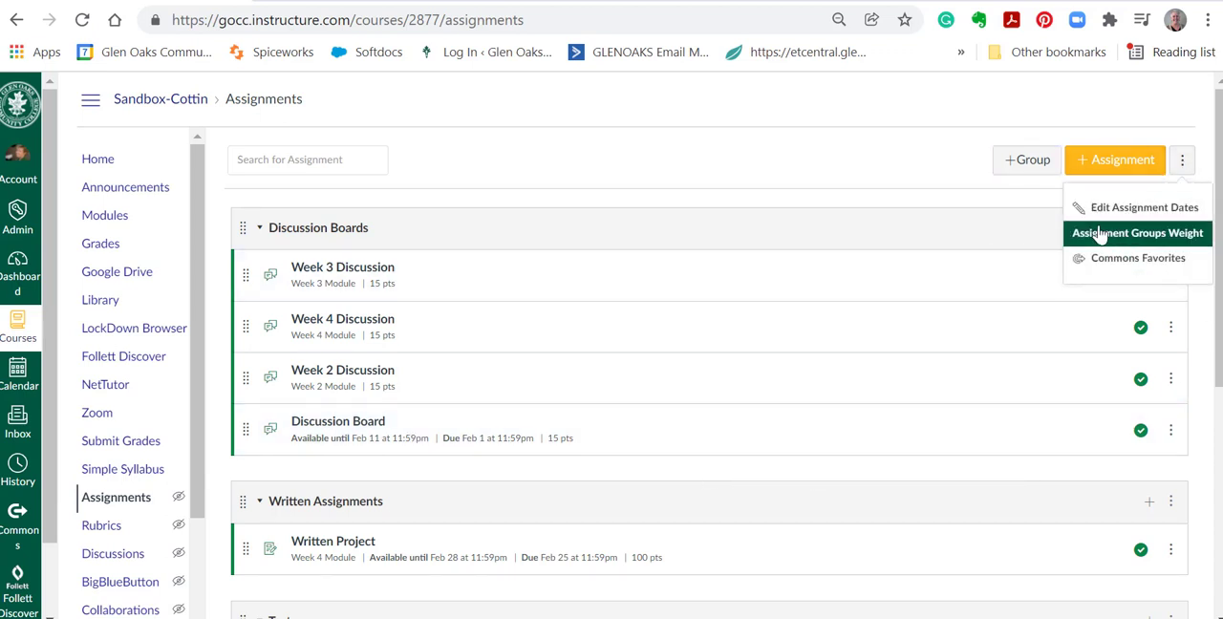
click(1150, 236)
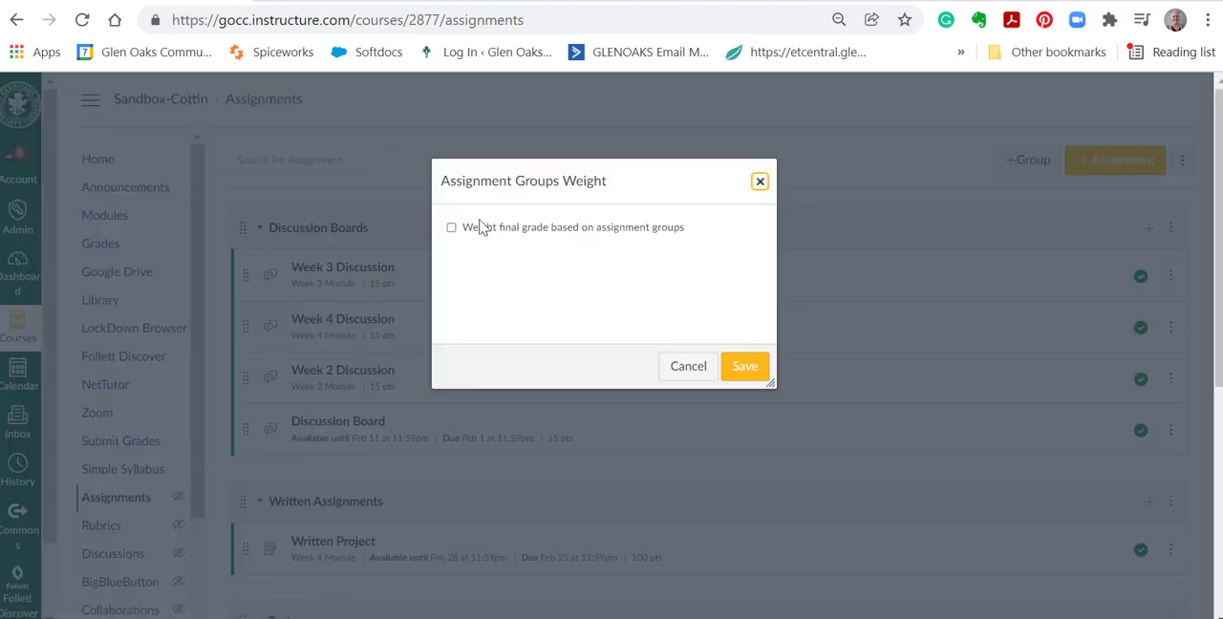
click(451, 229)
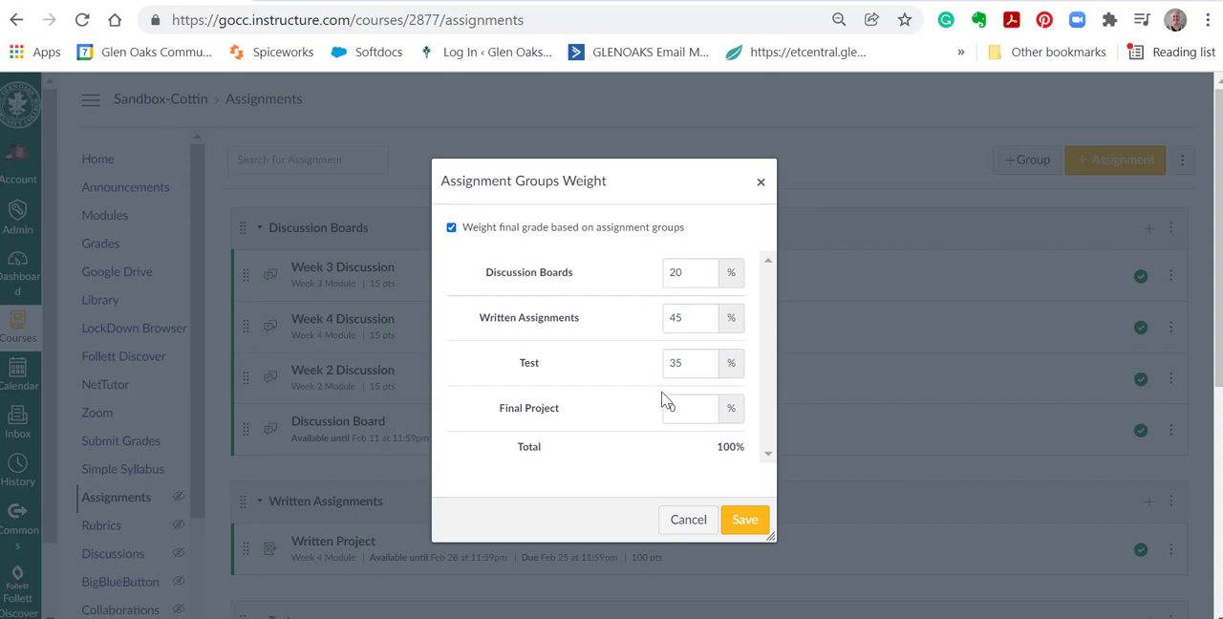
drag(671, 431, 549, 417)
drag(697, 363, 604, 346)
drag(690, 319, 660, 319)
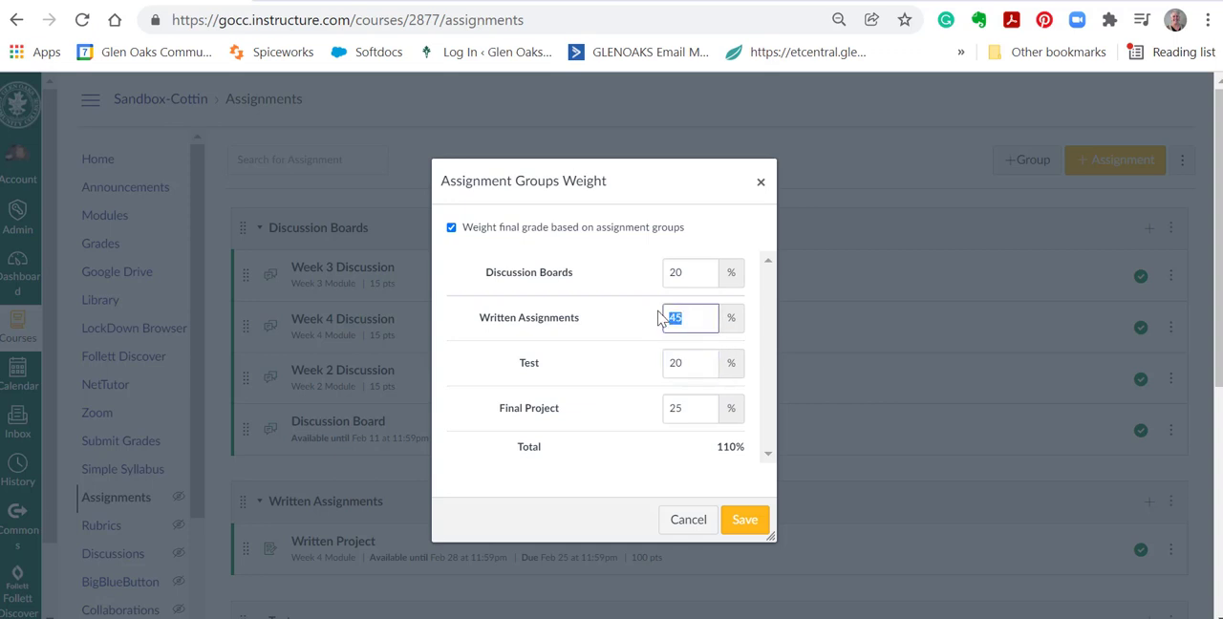
text(3)
click(747, 529)
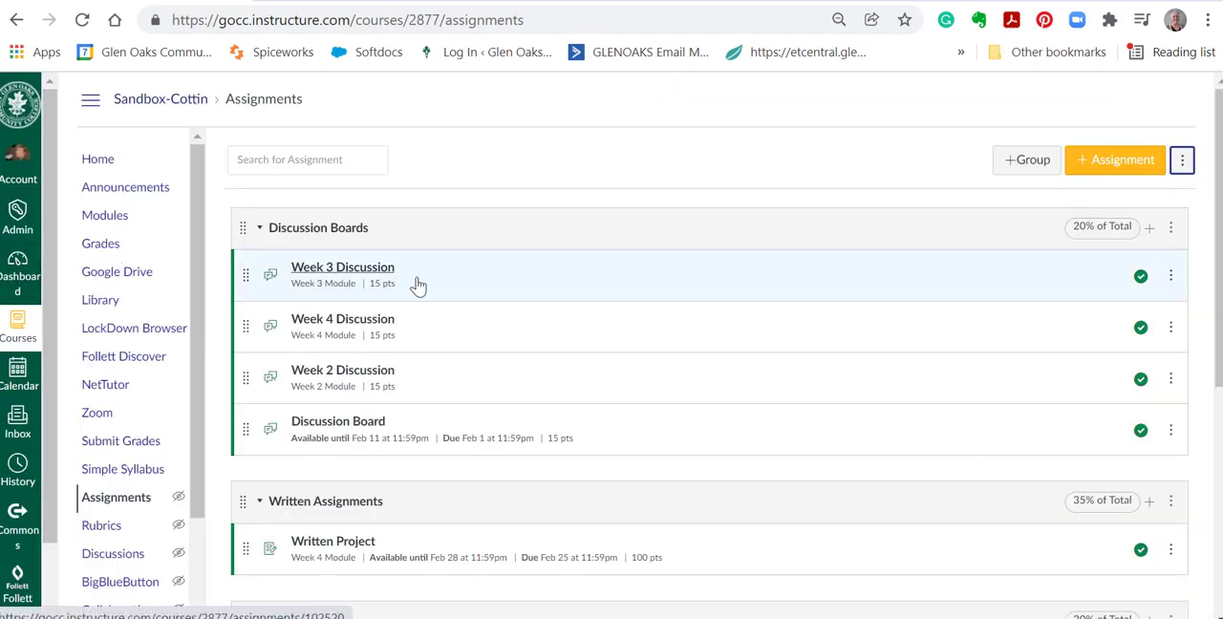
scroll(487, 279, down, 5)
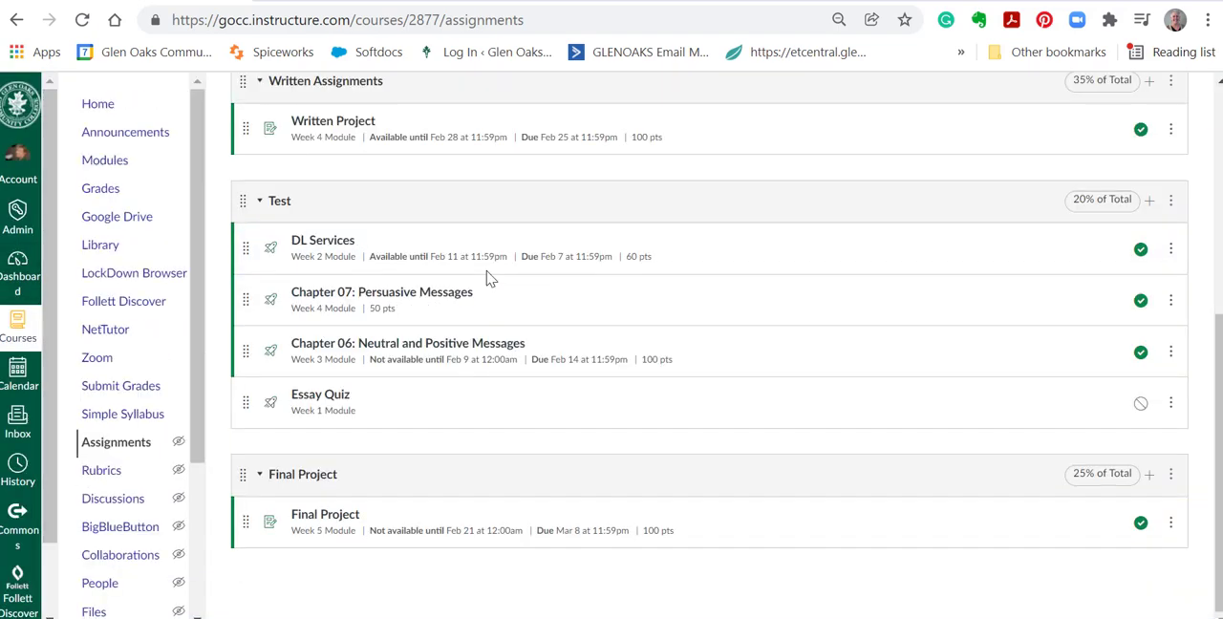
Open the course gradebook and review the weighted assignment group columns alongside the students' totals.
click(105, 194)
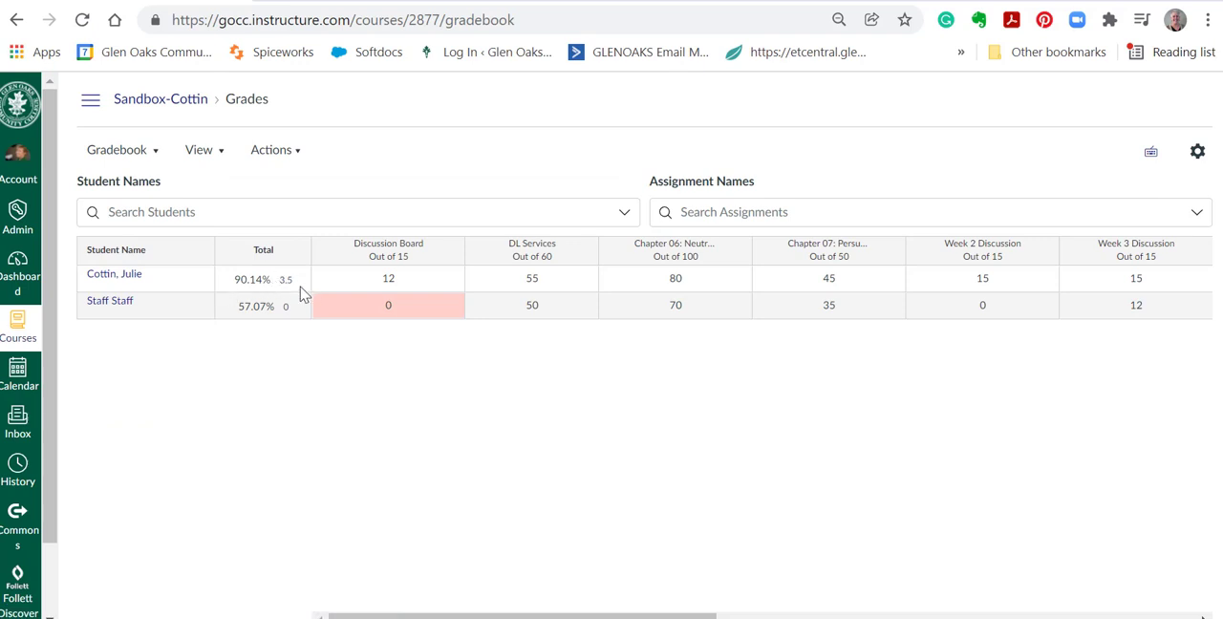
drag(379, 617, 858, 616)
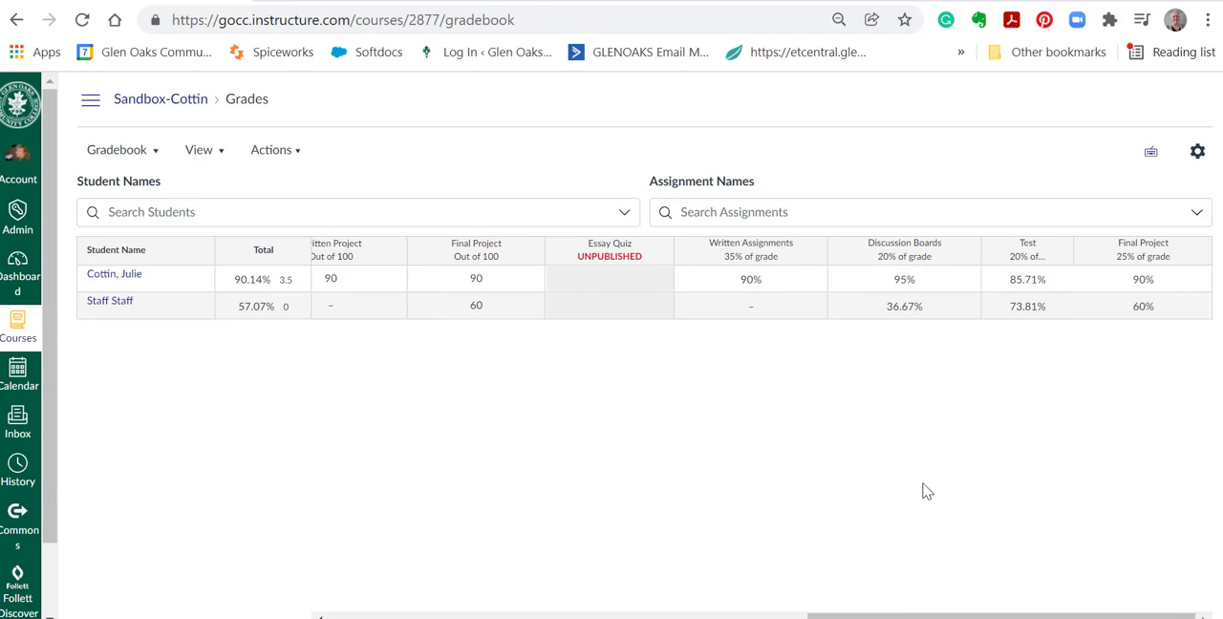
drag(889, 616, 287, 606)
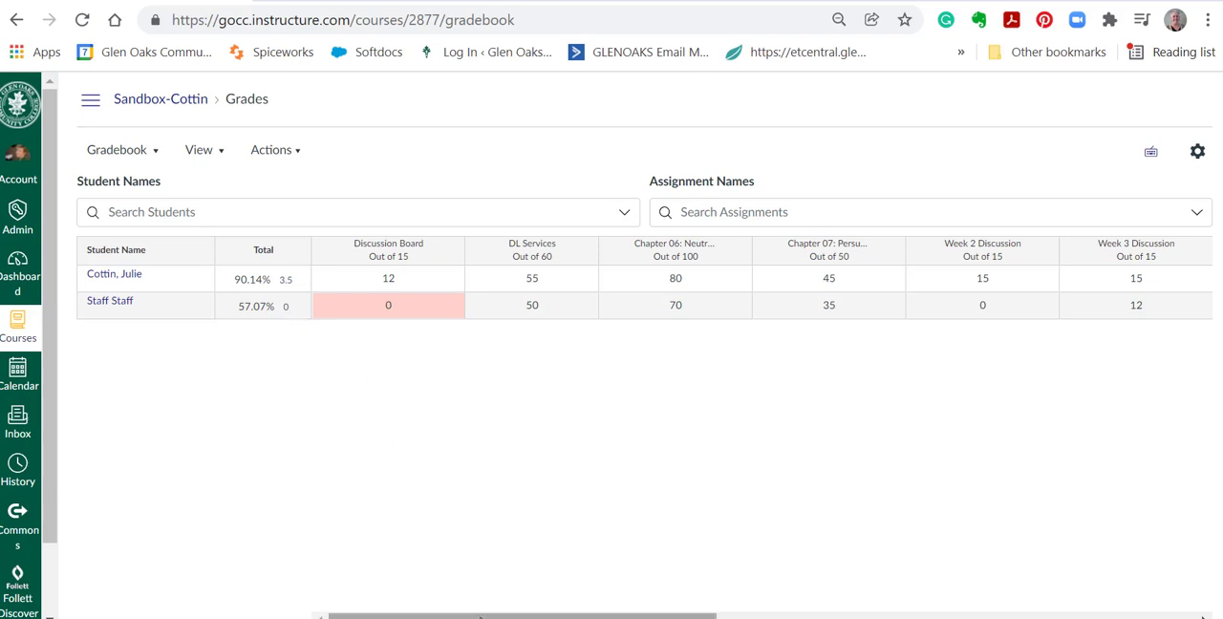
Set the default grade for Written Project to 0 without overwriting already-entered grades.
scroll(759, 611, right, 10)
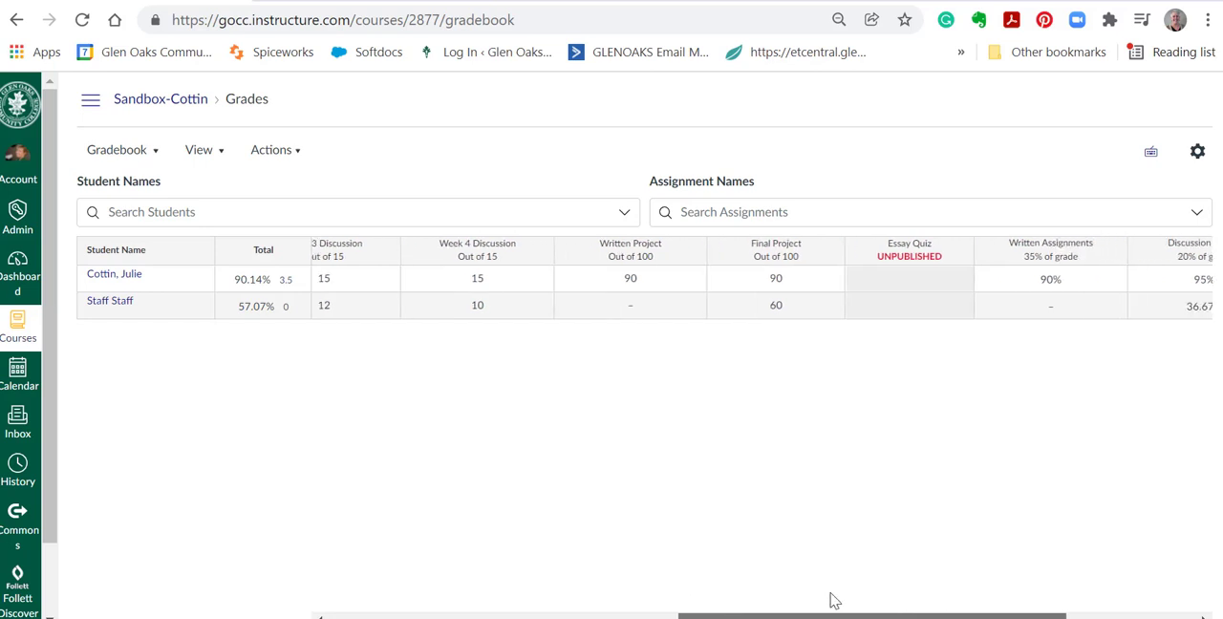
scroll(830, 600, right, 3)
click(417, 253)
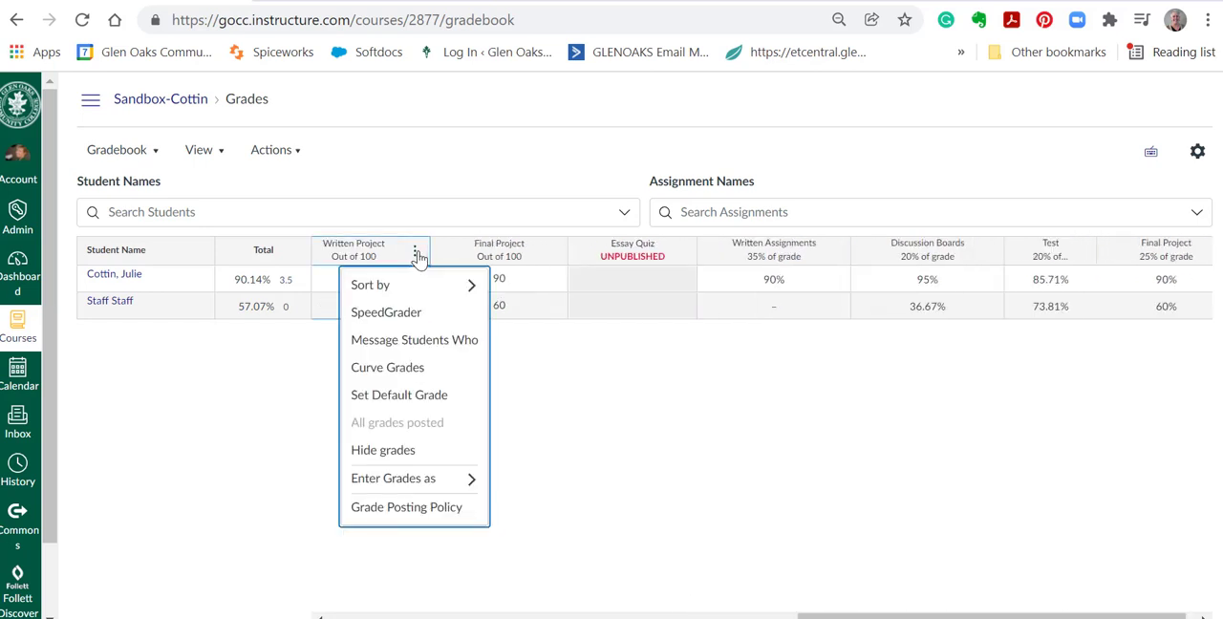
click(400, 396)
click(594, 362)
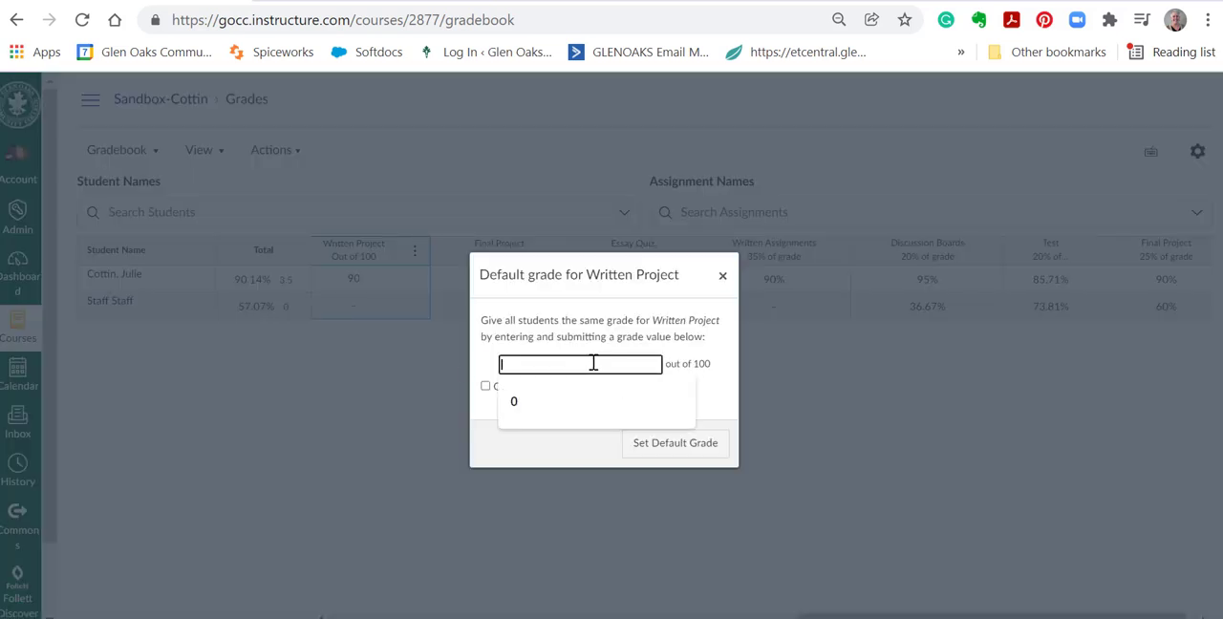
click(526, 410)
click(687, 449)
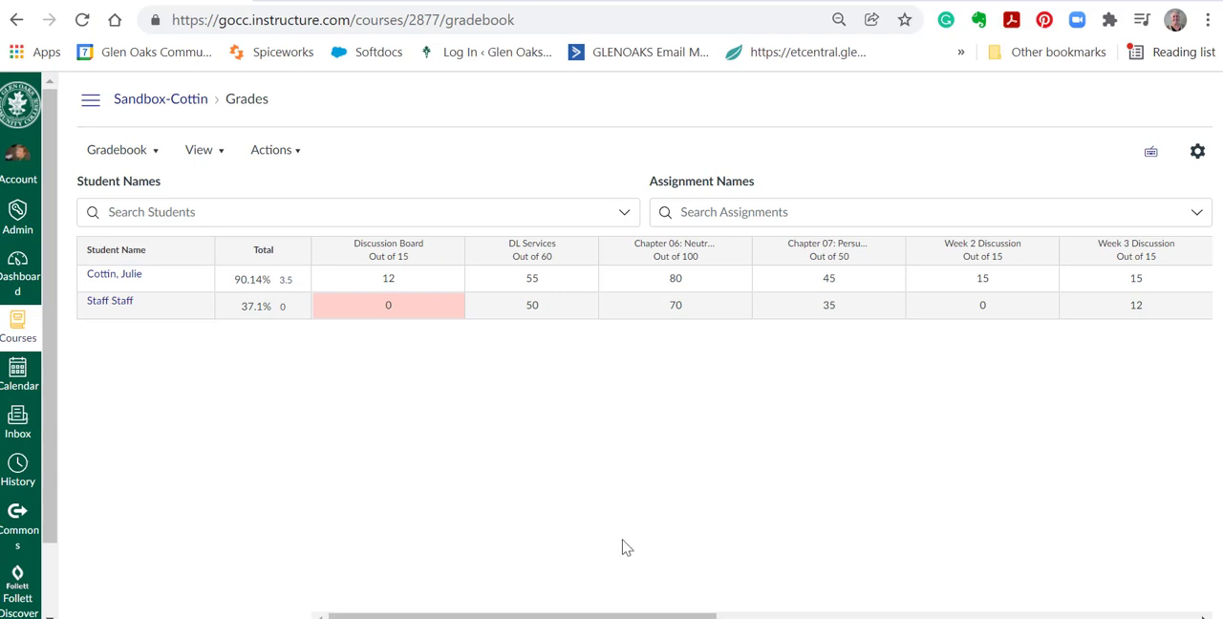
Change the second student's Written Project grade to 50 and review the assignment group percentages.
scroll(627, 617, right, 5)
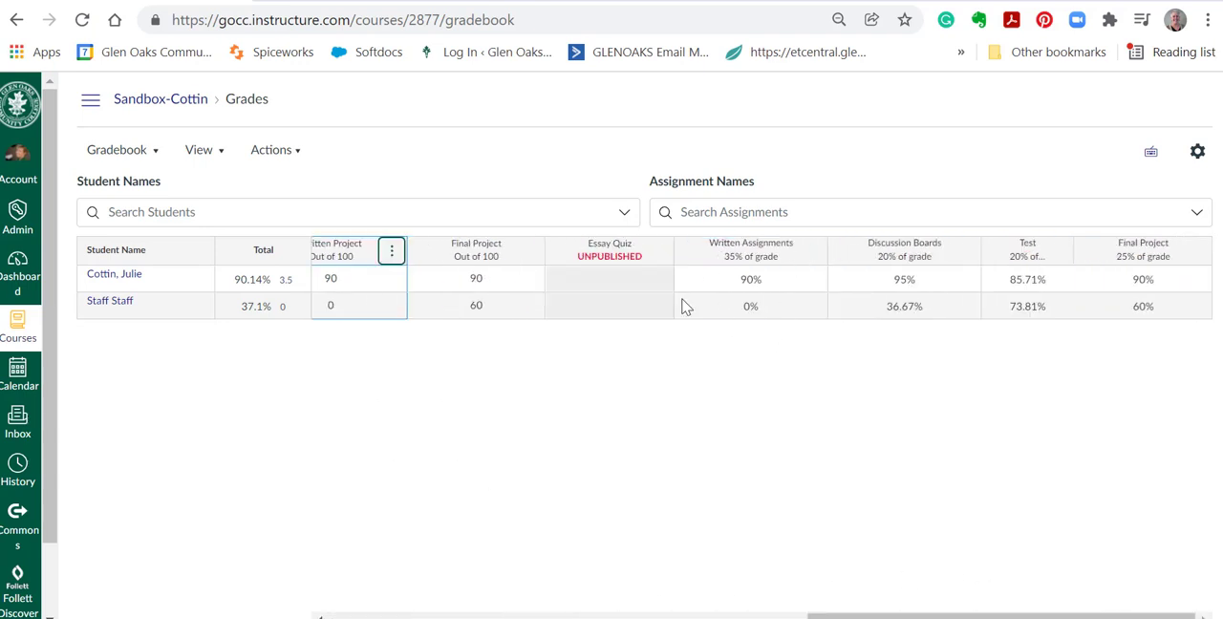
click(332, 308)
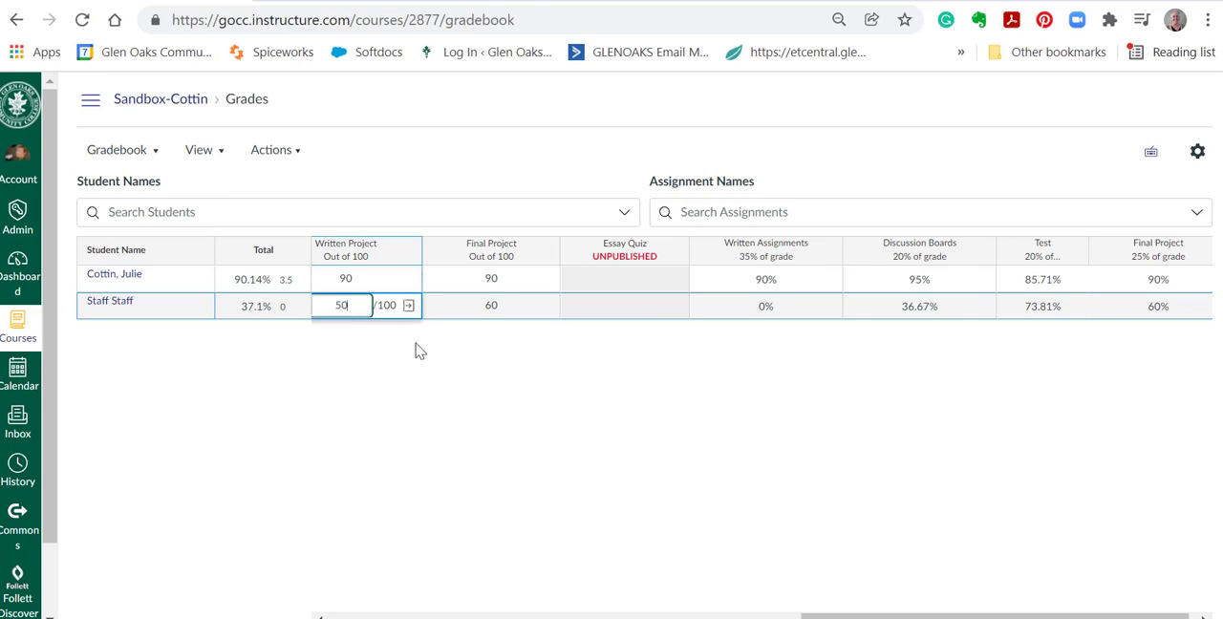
key(Return)
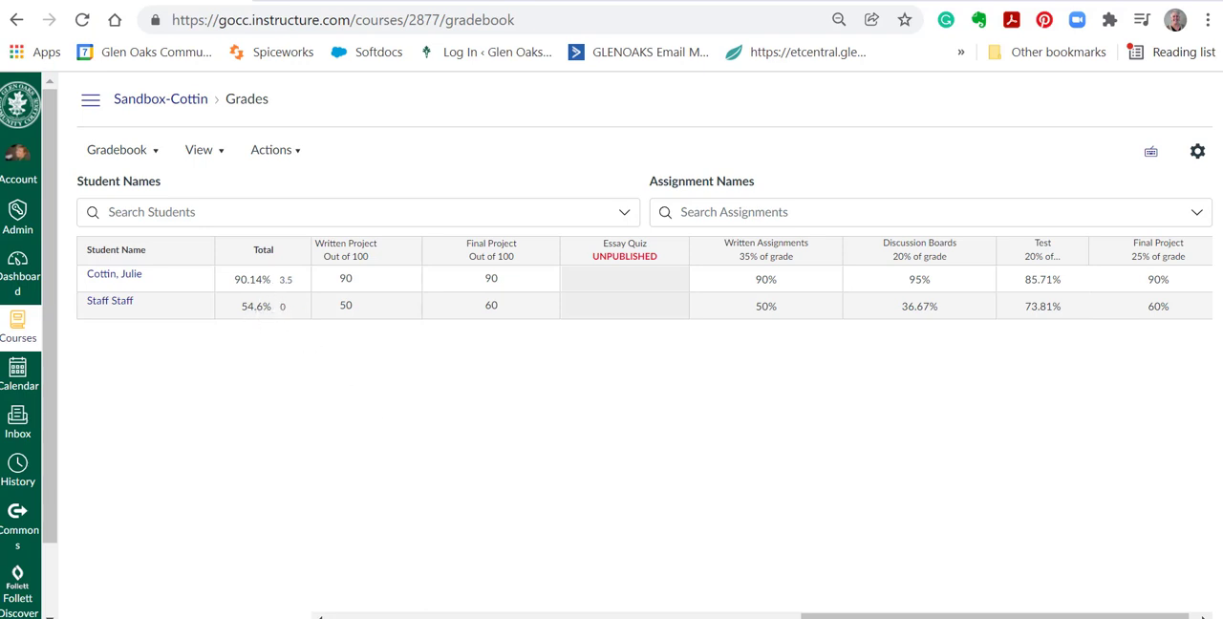
drag(903, 617, 986, 611)
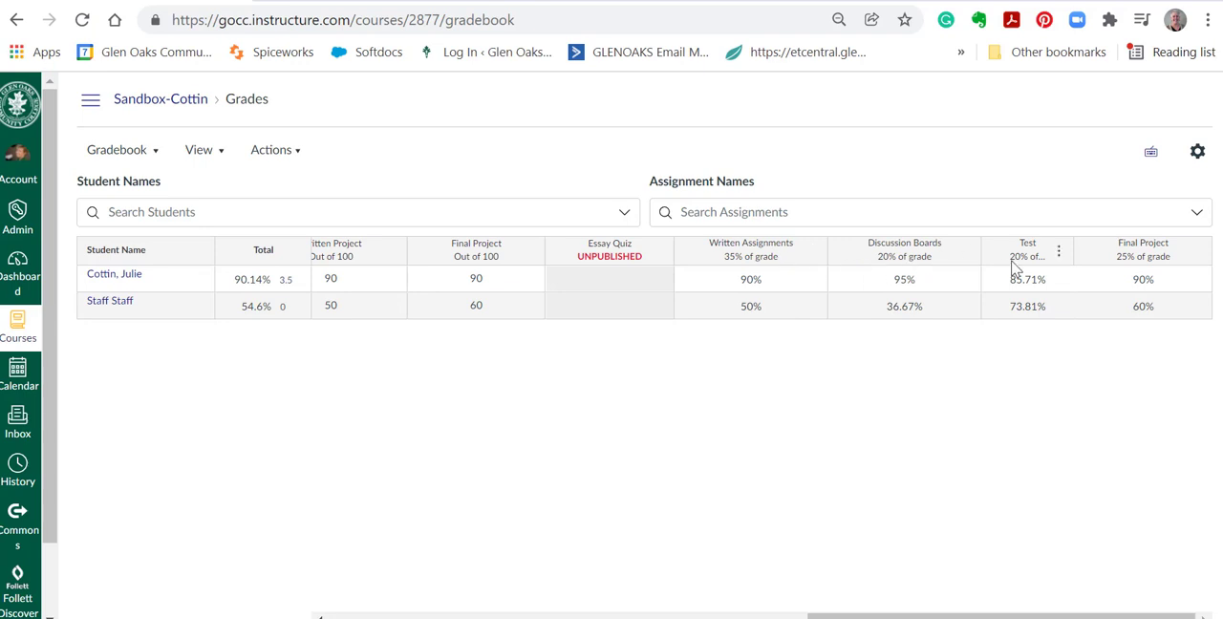
Open the gradebook's status colours and start editing the hex code of the Missing status.
click(221, 158)
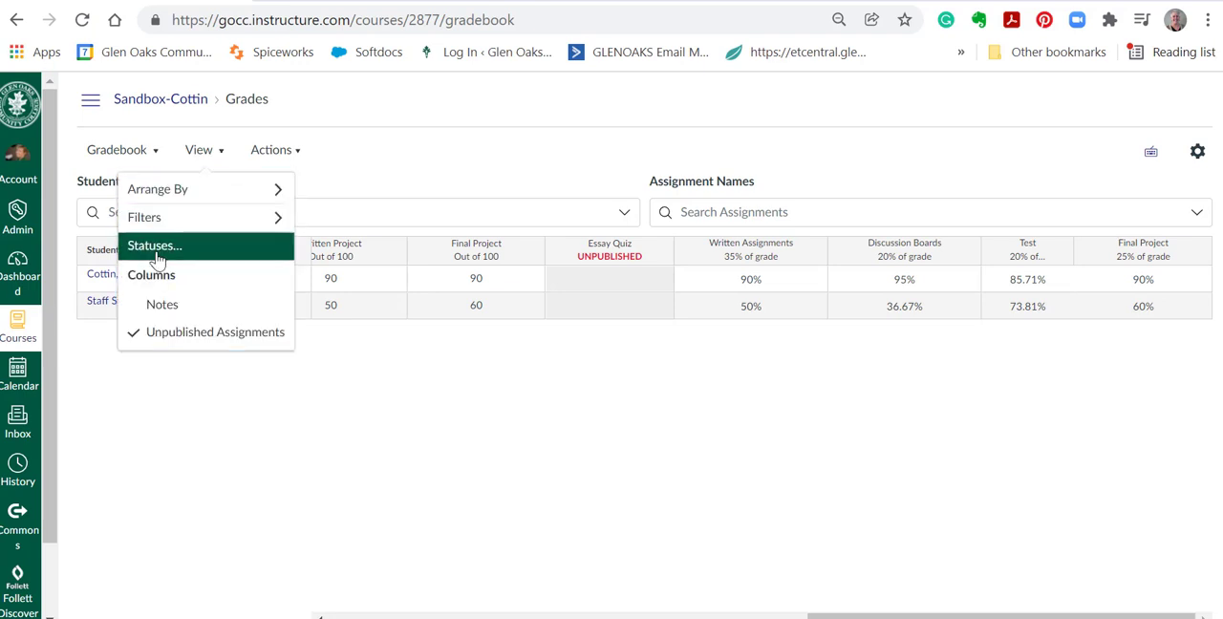
click(155, 247)
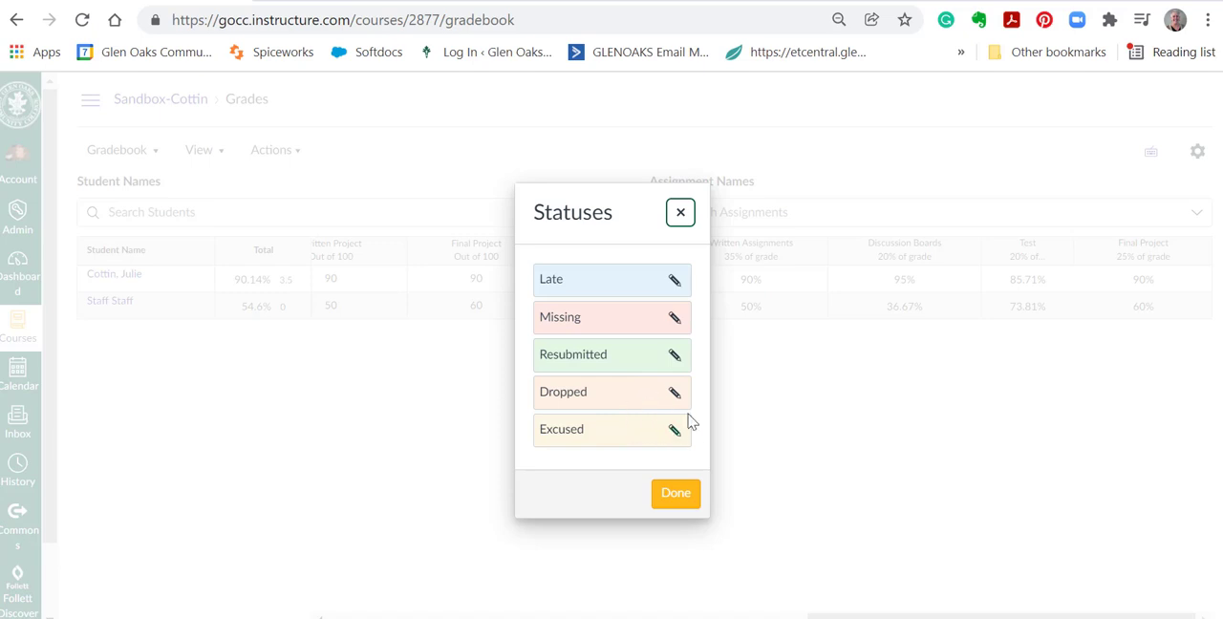
click(673, 318)
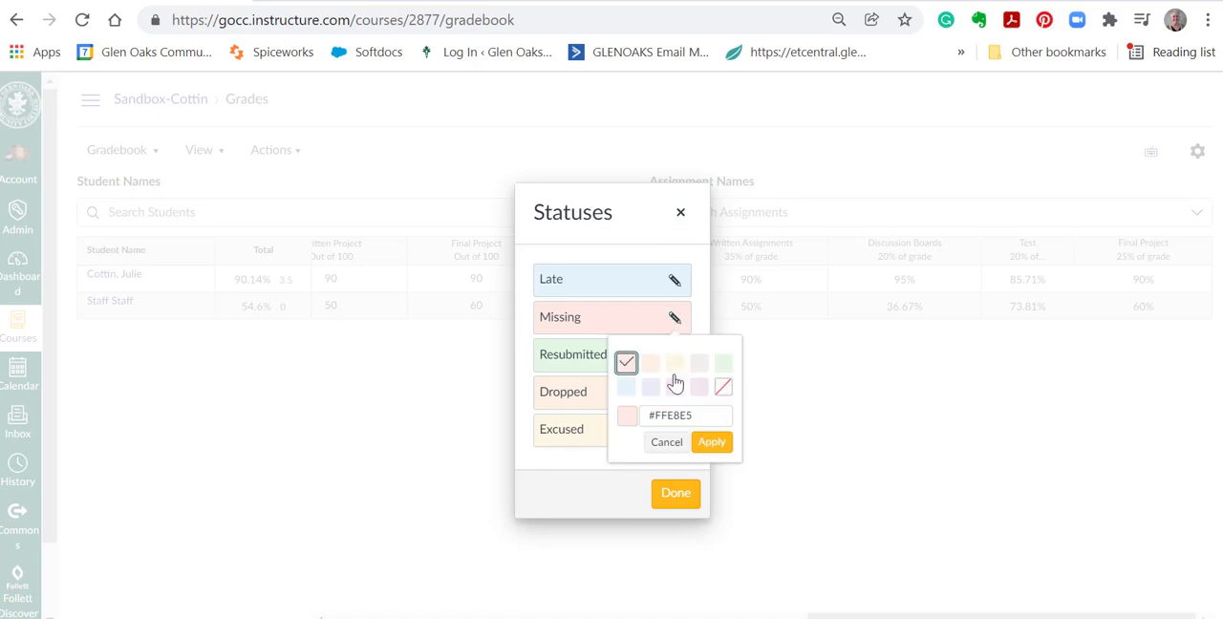
click(696, 416)
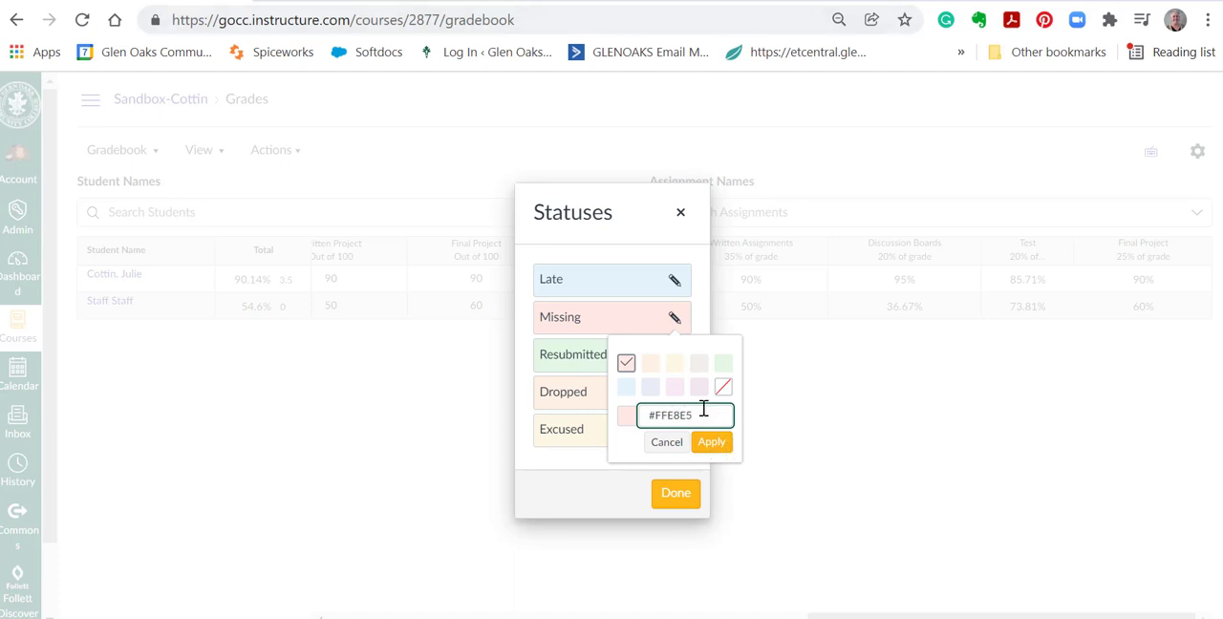
Switch to the Coolors website, browse its trending palettes and copy the red color AE2012.
click(516, 3)
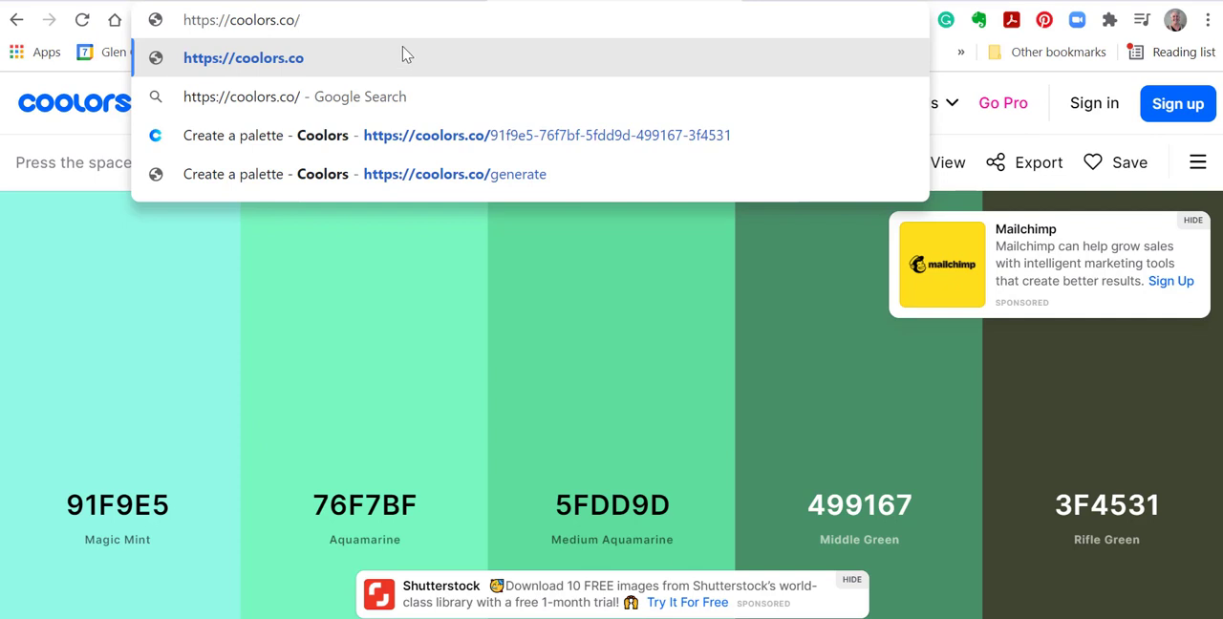
click(405, 55)
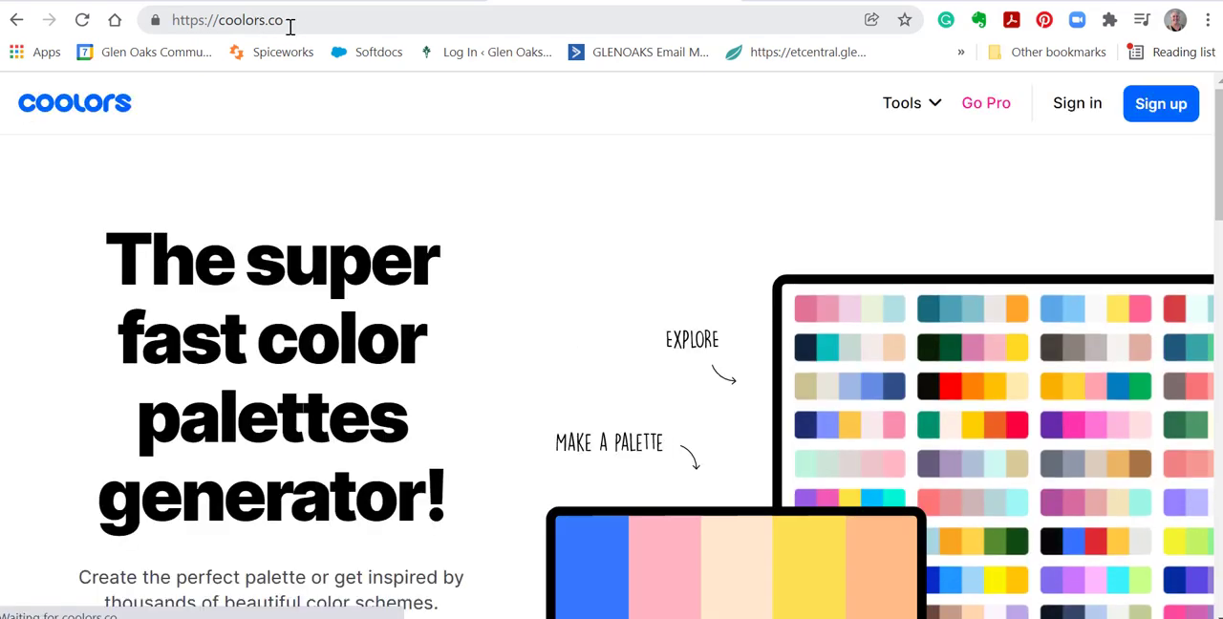
scroll(718, 240, down, 1)
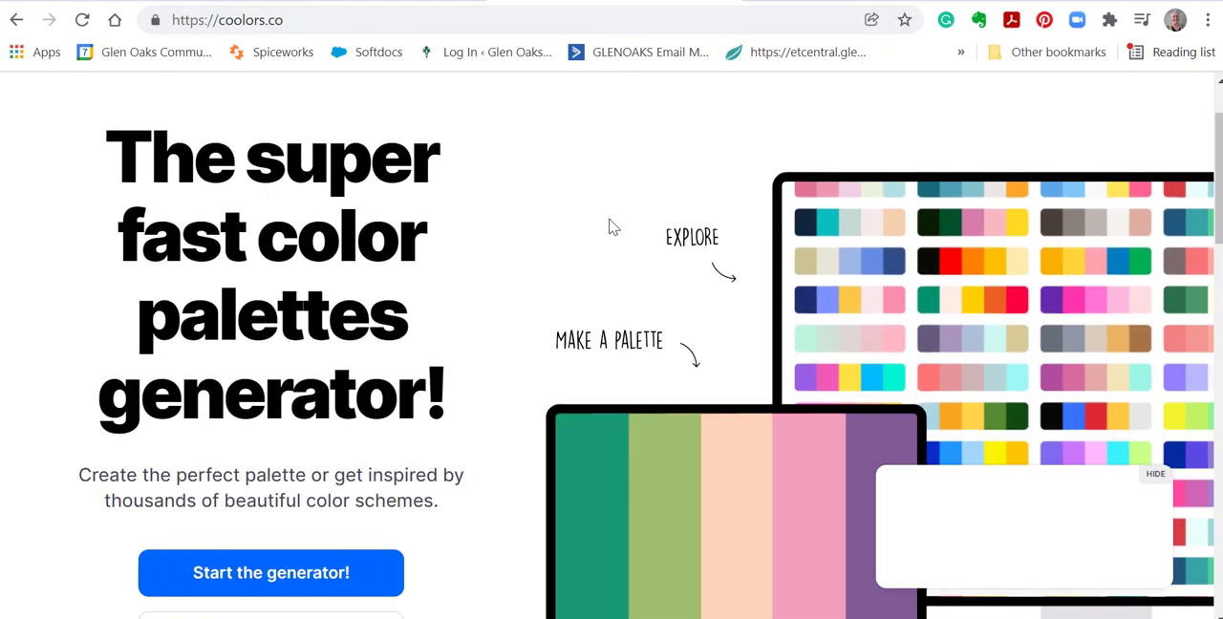
click(691, 239)
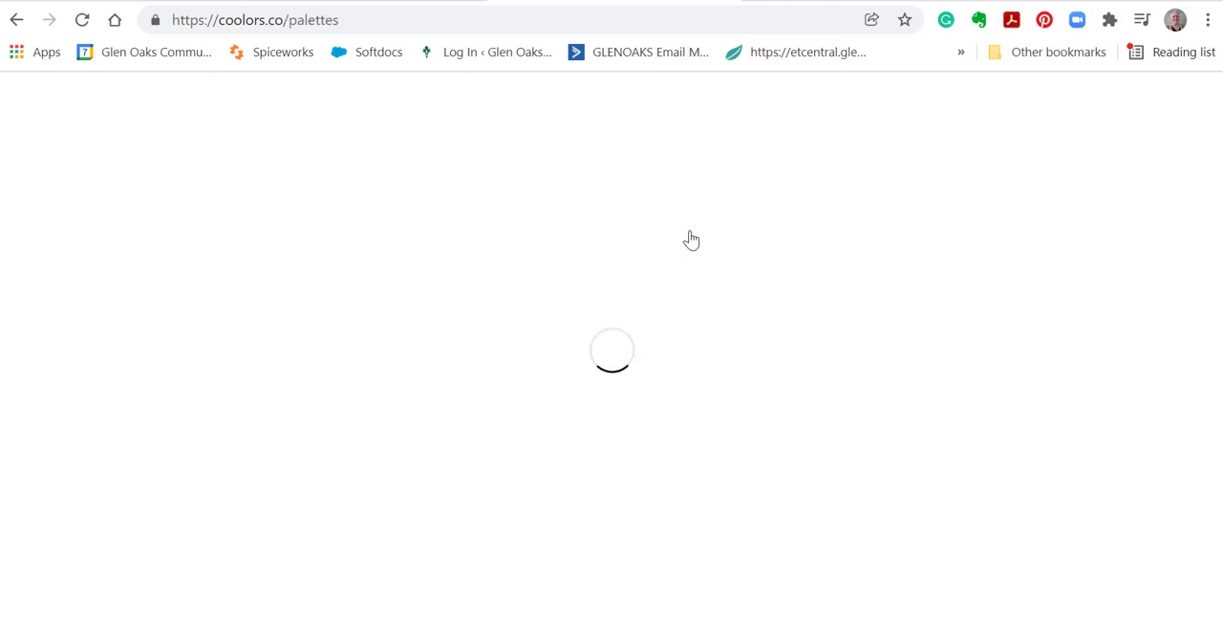
scroll(674, 349, down, 1)
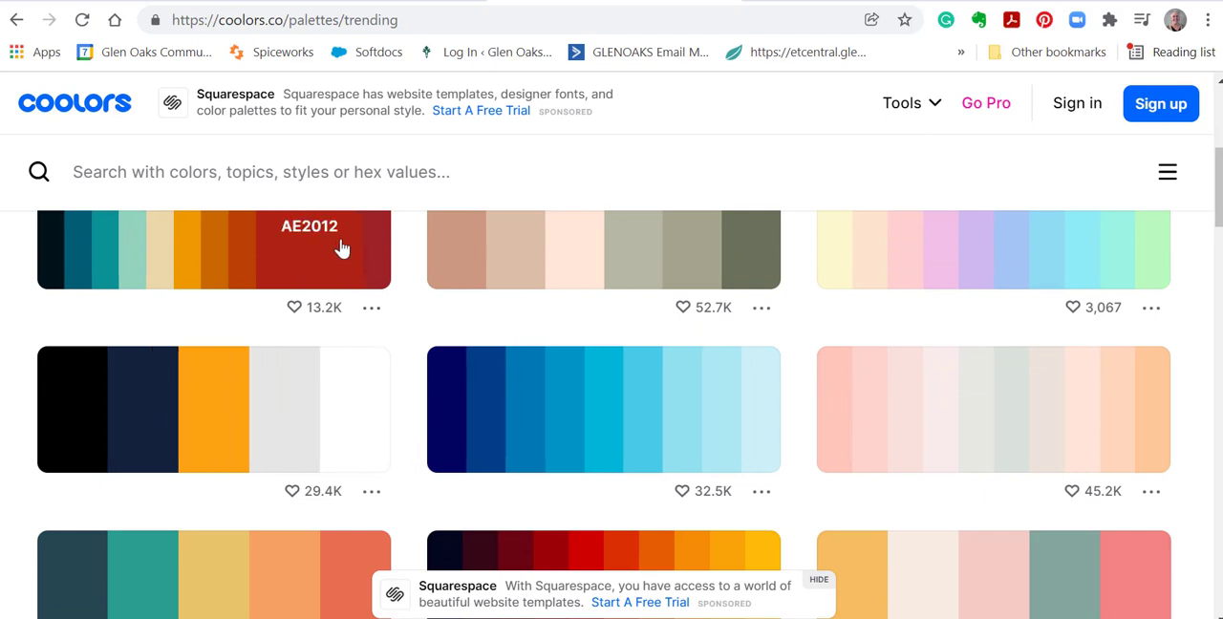
scroll(562, 374, down, 2)
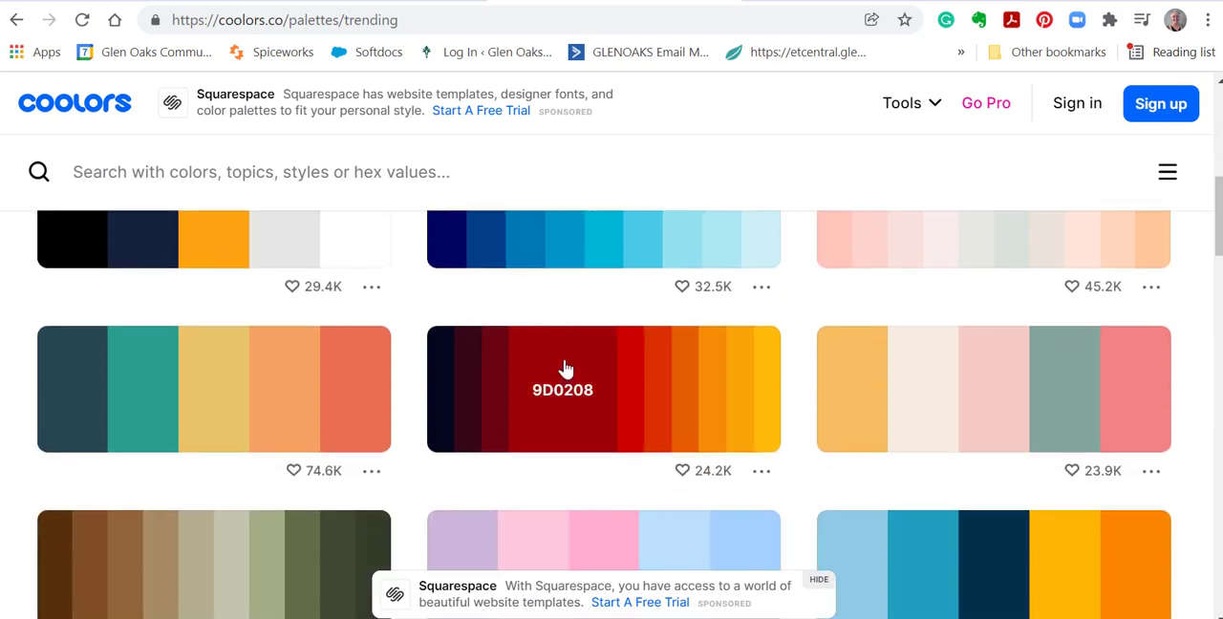
scroll(333, 311, up, 2)
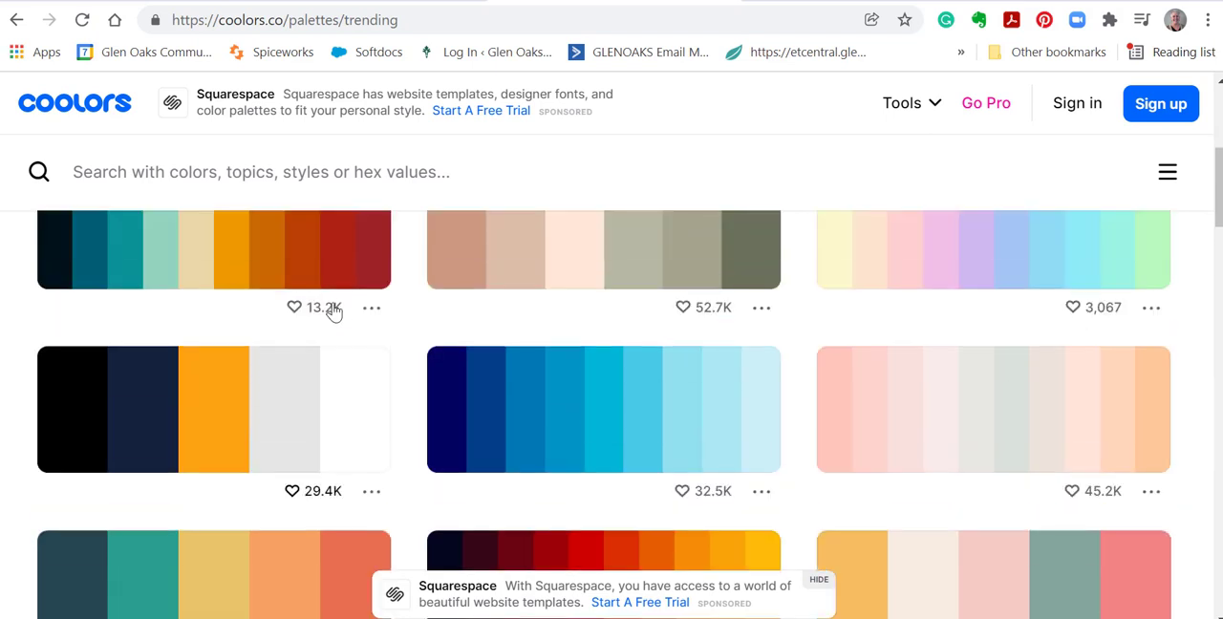
click(315, 234)
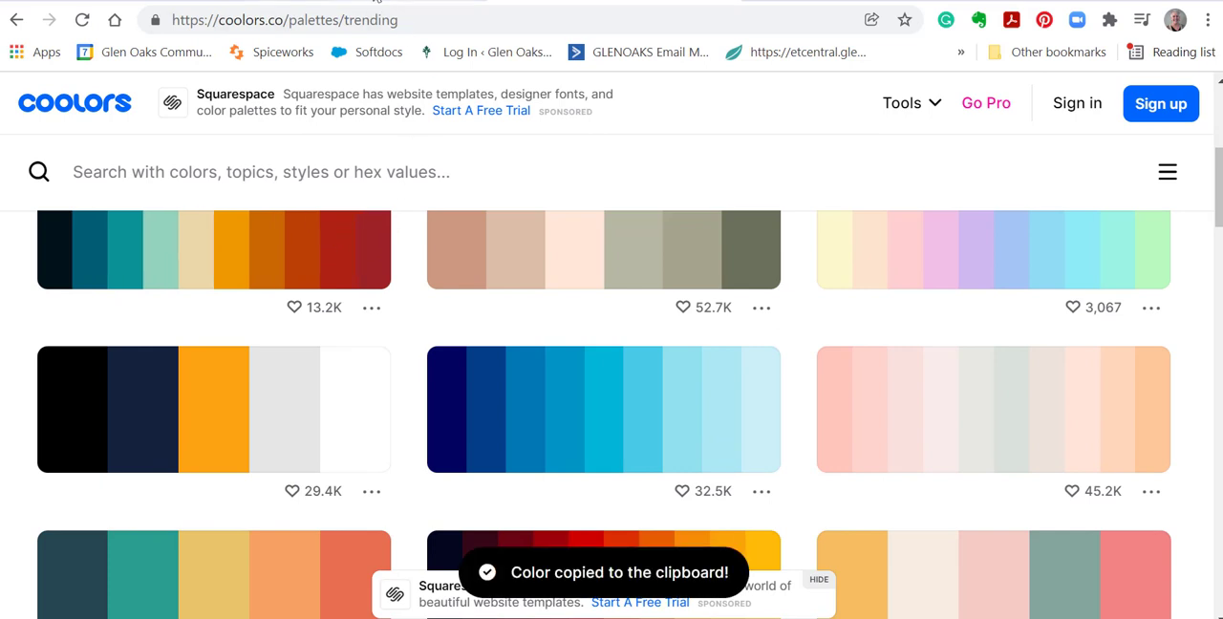
Return to the Canvas gradebook, set the Missing status color to #ae2012, and check the missing Discussion Board grade.
click(271, 2)
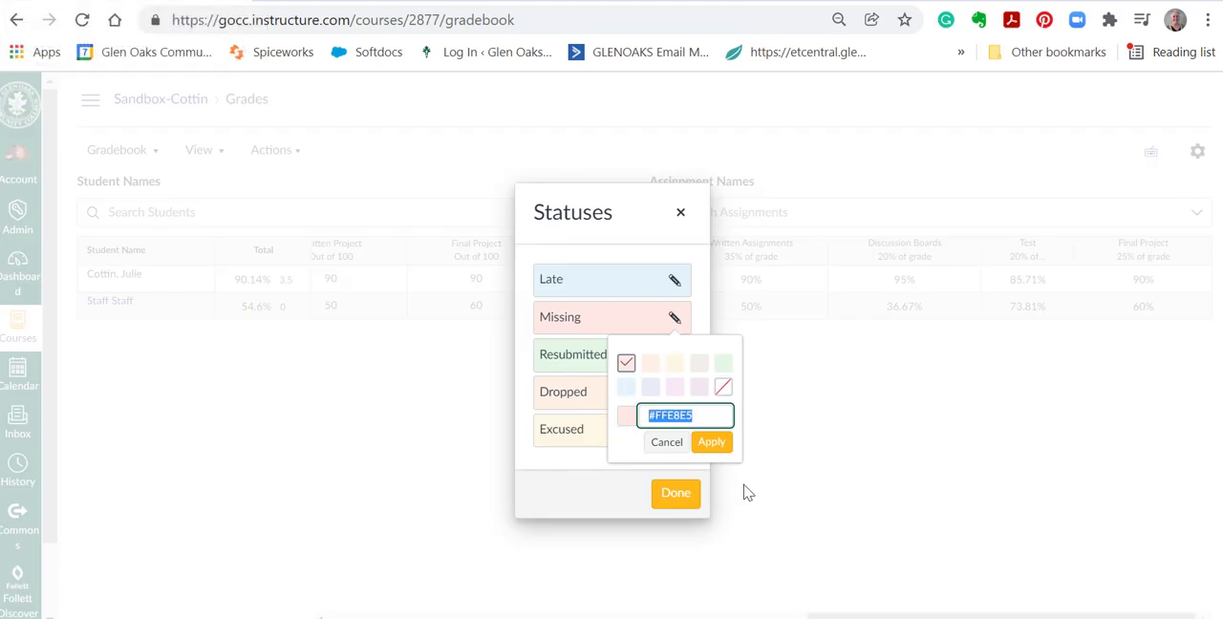
text(ae2012)
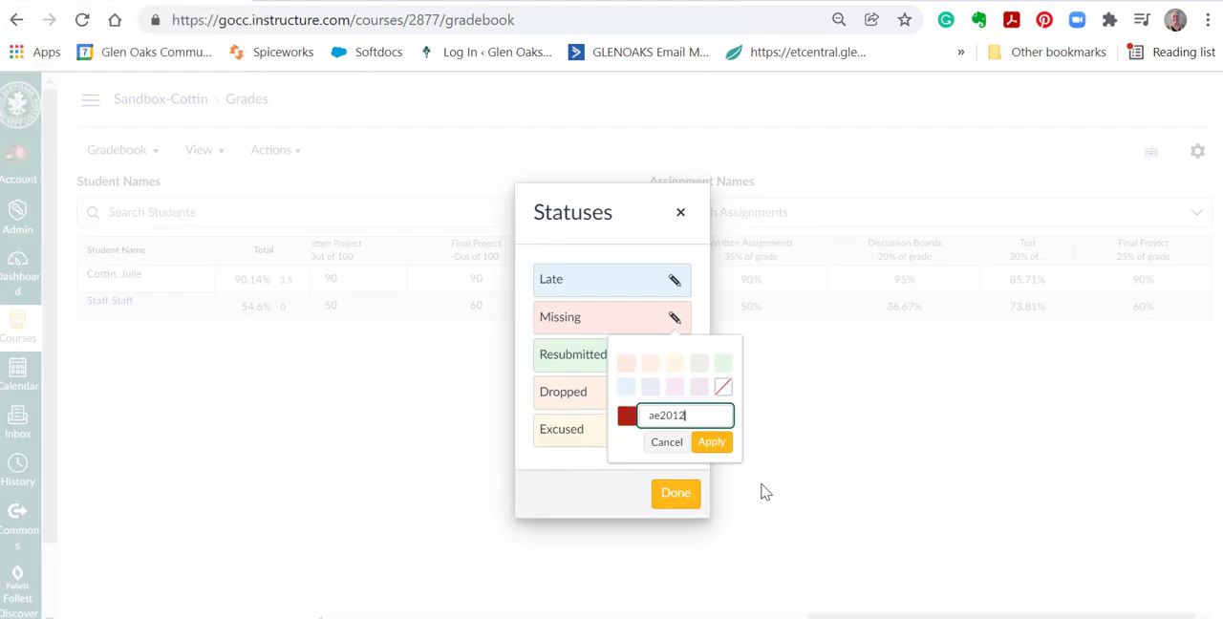
click(648, 415)
text(#)
click(713, 444)
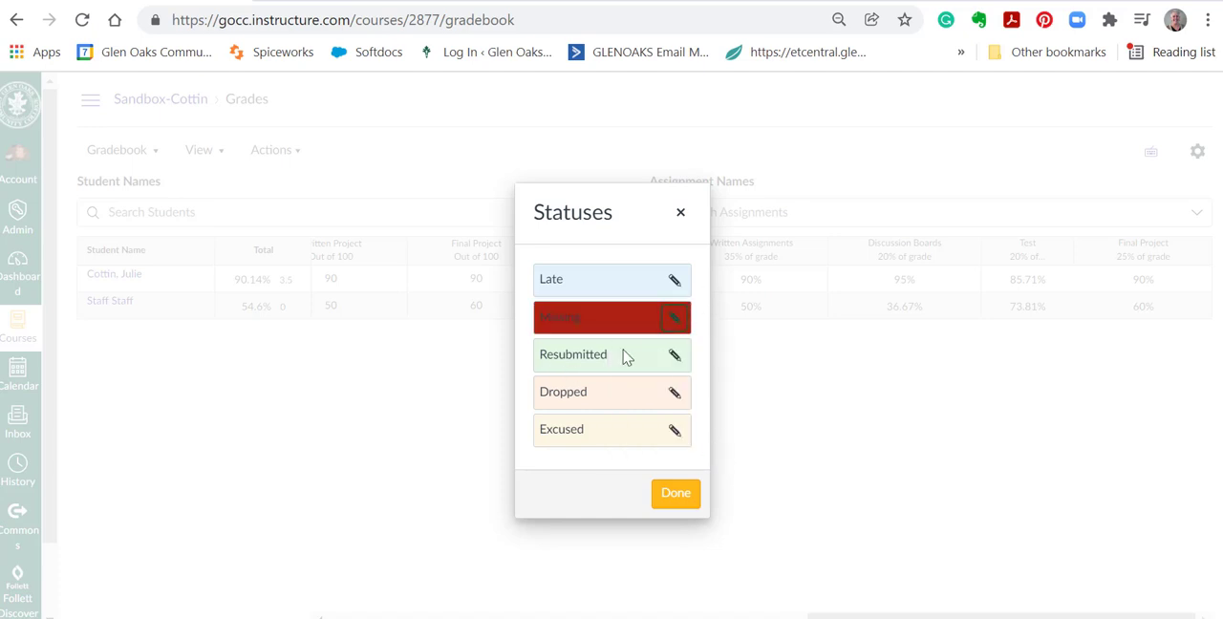
click(676, 493)
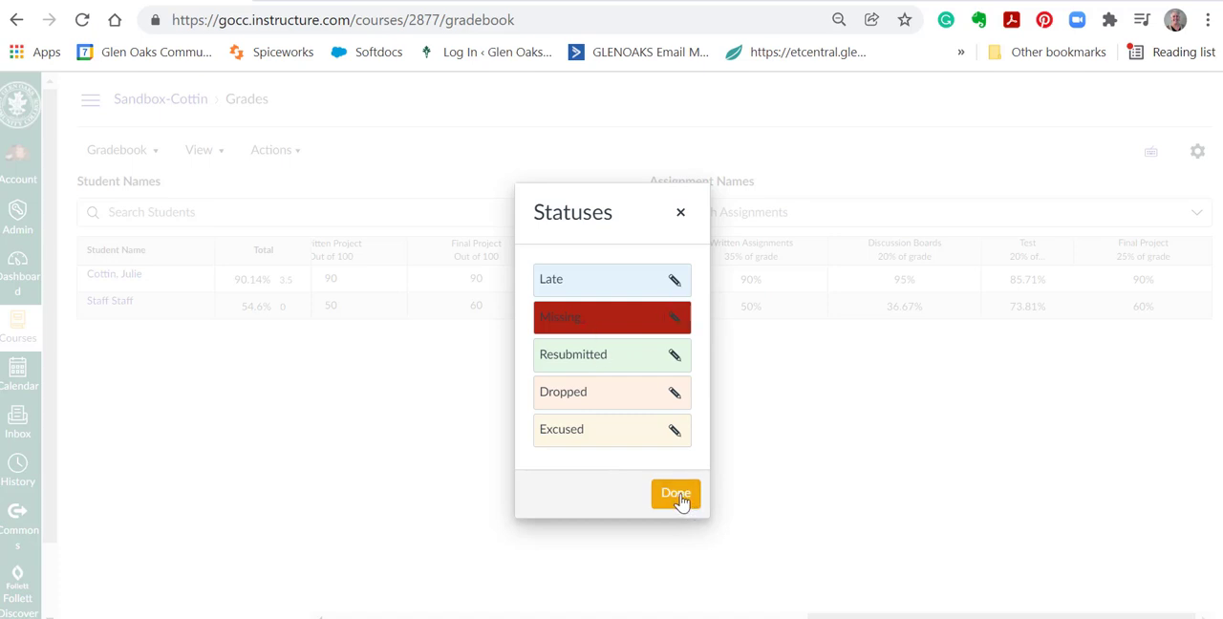
click(795, 617)
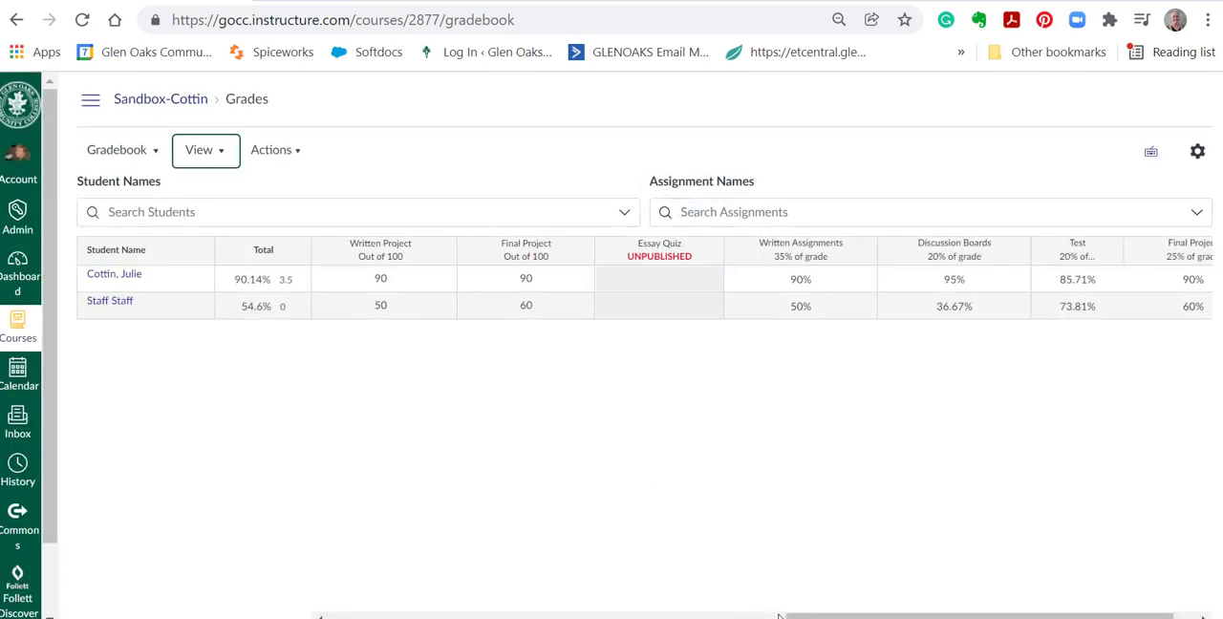
drag(617, 616, 477, 616)
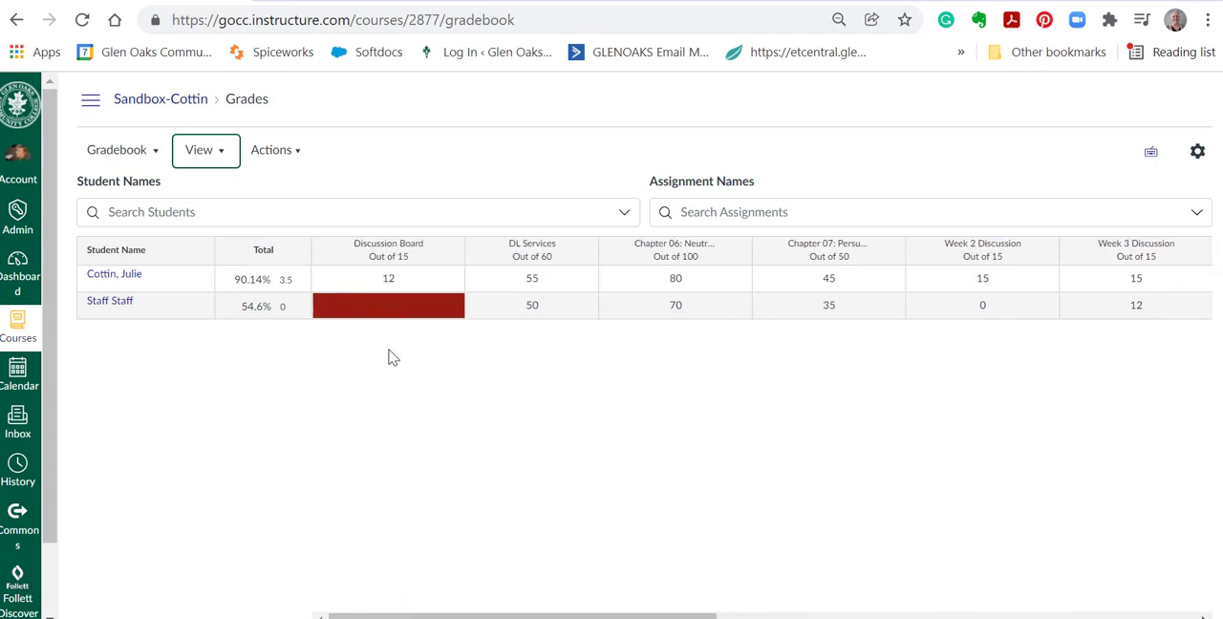
Change the Late status color to the light pink swatch and look across the gradebook columns.
click(219, 159)
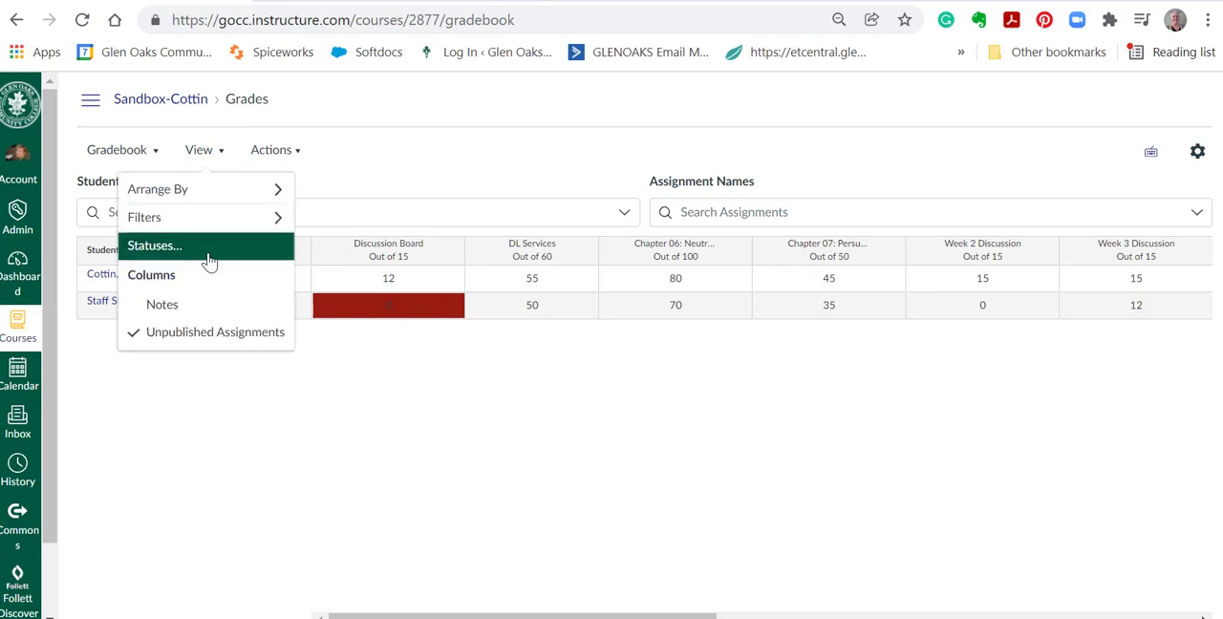
click(209, 259)
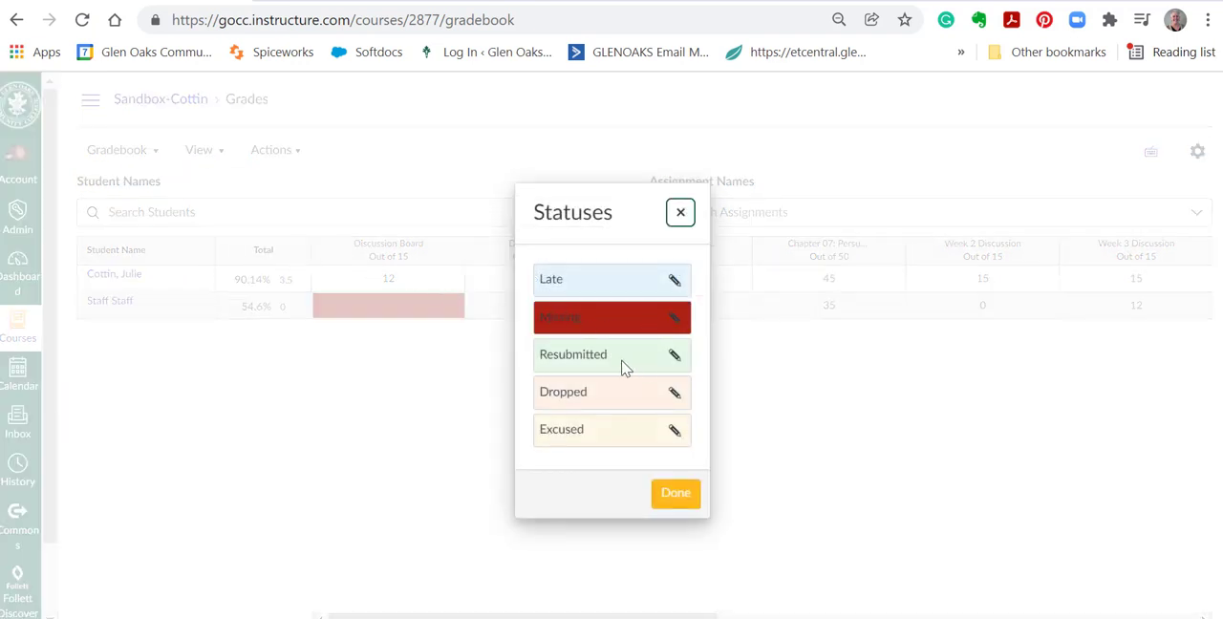
click(673, 281)
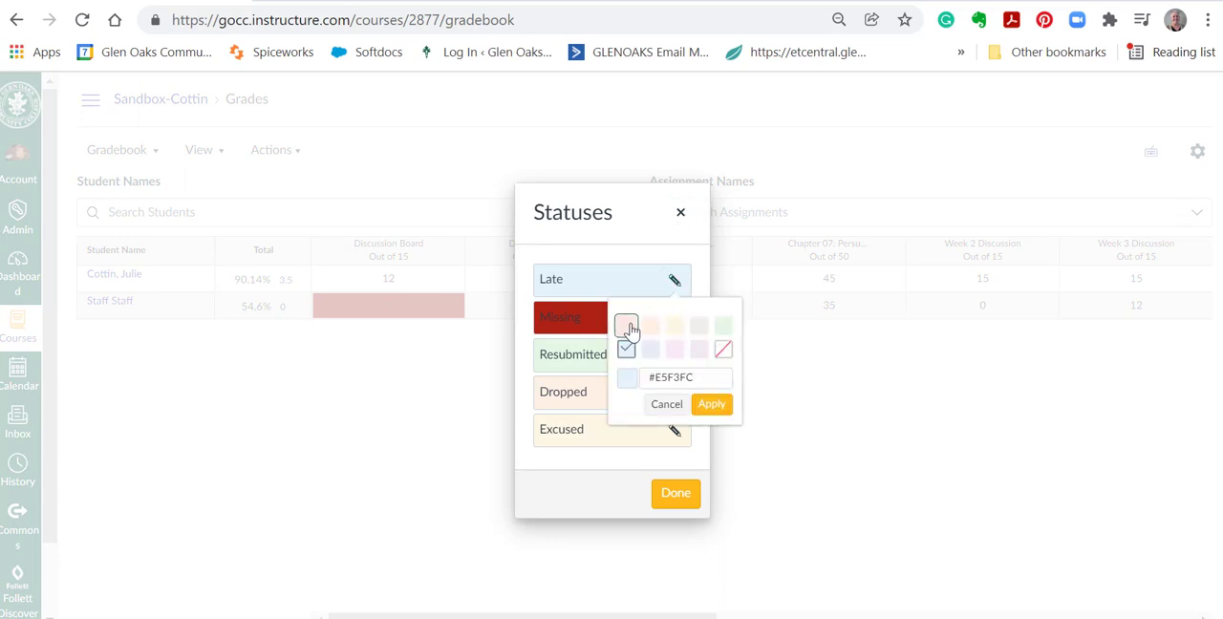
click(627, 328)
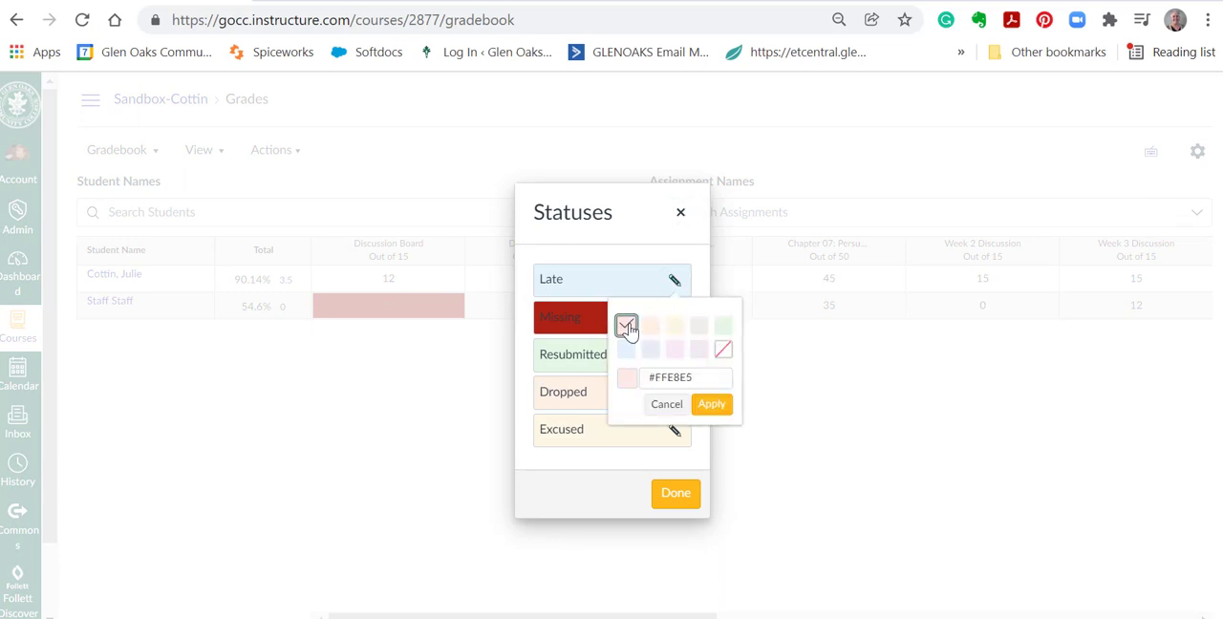
click(674, 350)
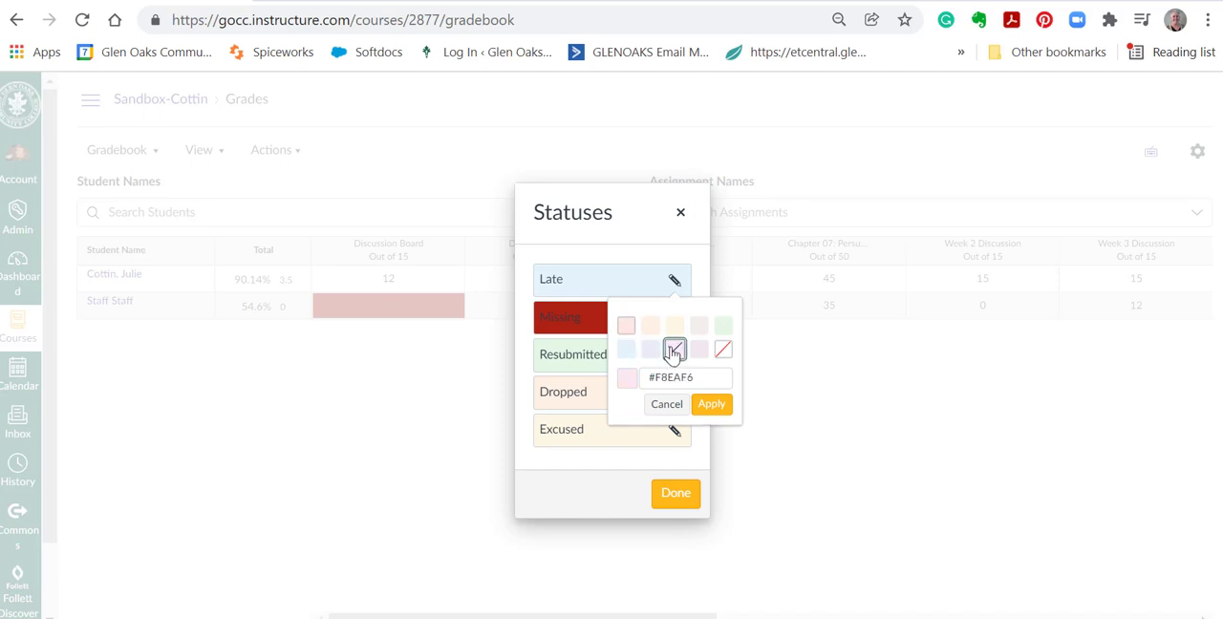
click(712, 406)
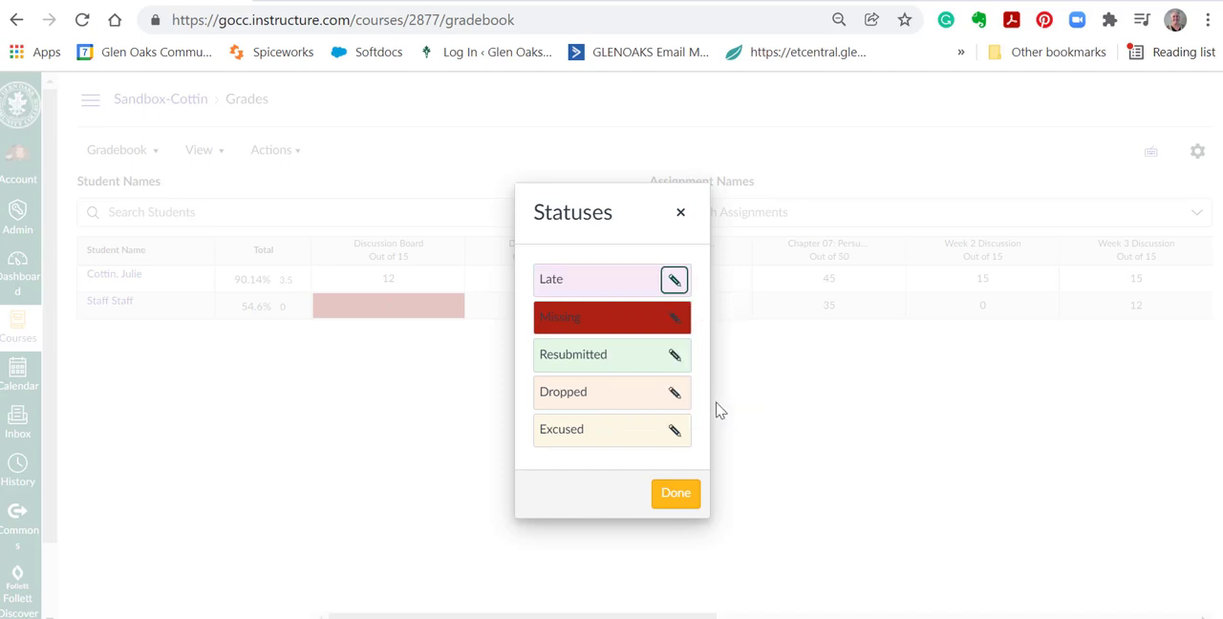
click(683, 503)
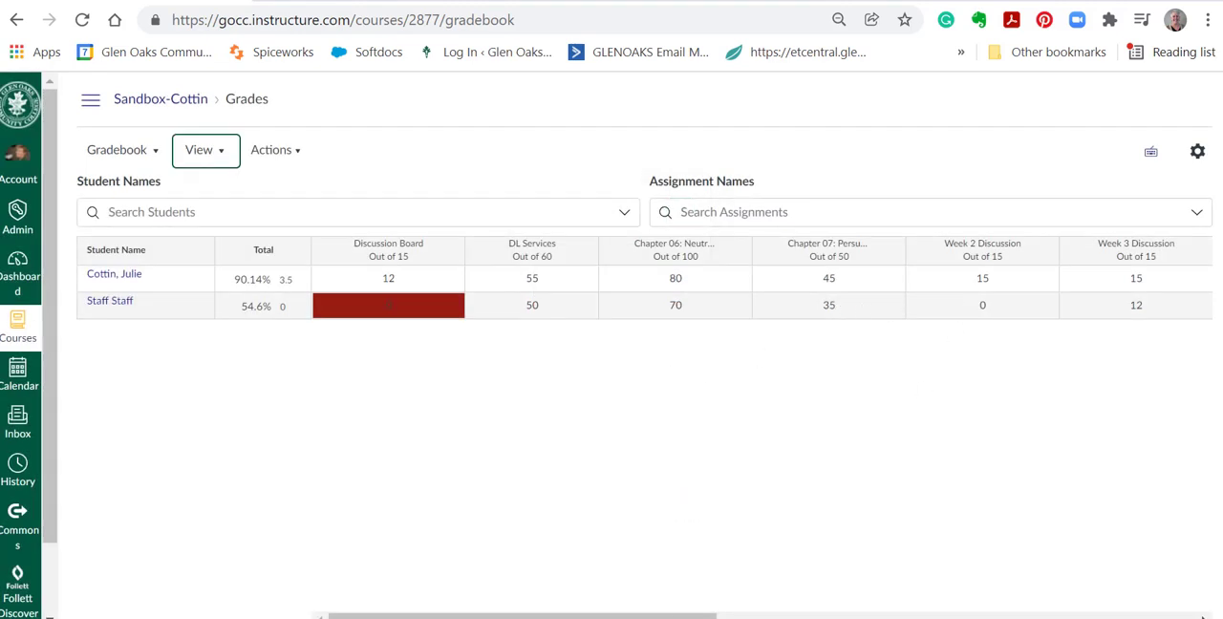
scroll(1191, 597, right, 10)
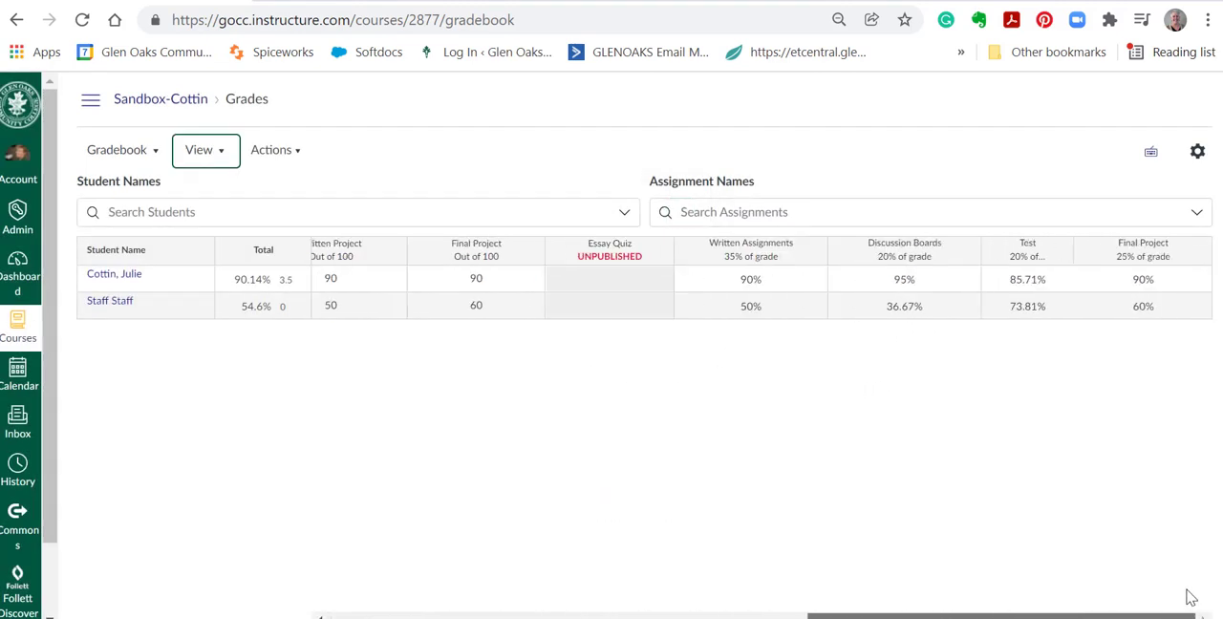
scroll(1177, 595, left, 10)
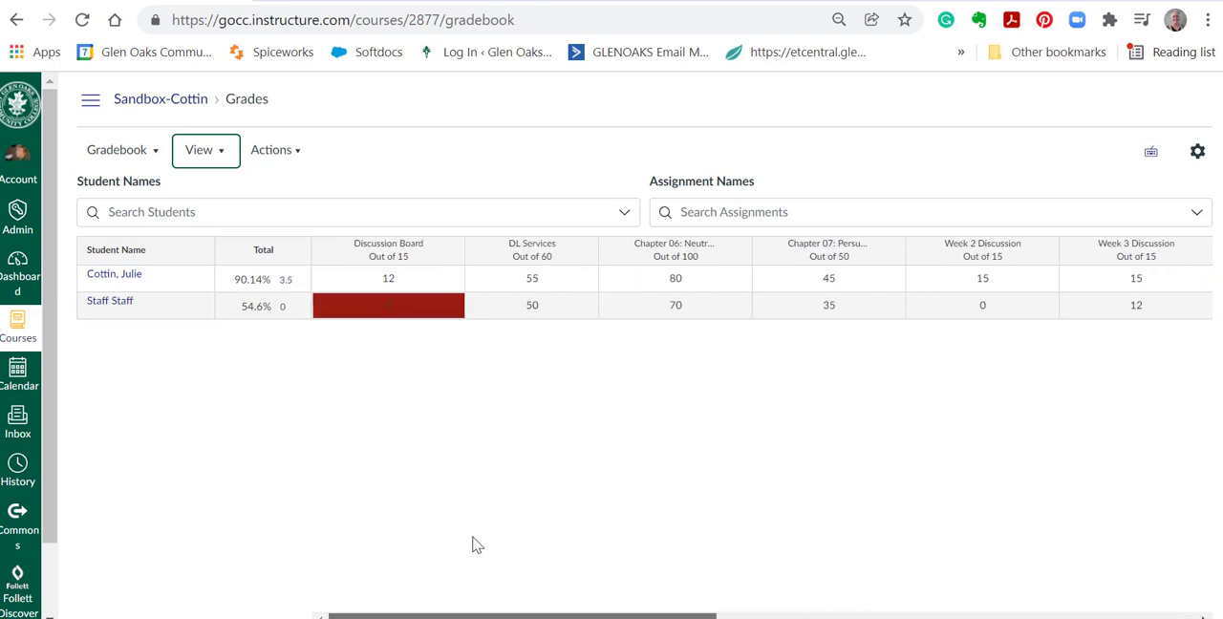
Open the course's Assignments page and review the weighted groups from Discussion Boards through Final Project.
click(89, 100)
scroll(168, 548, down, 1)
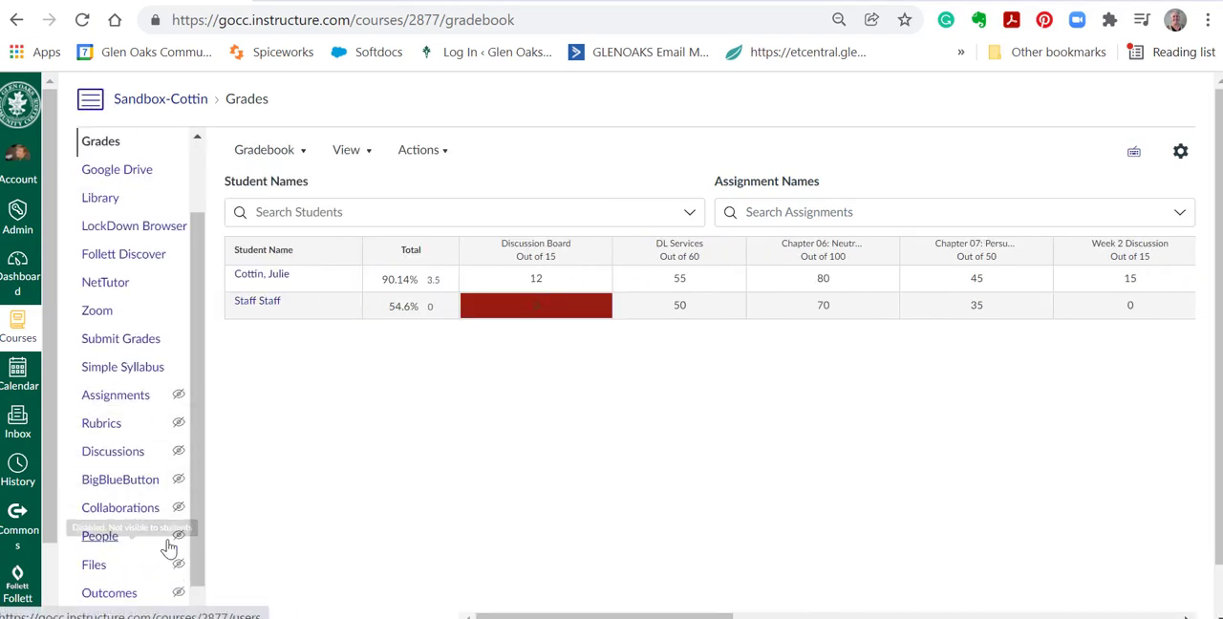
scroll(119, 497, down, 2)
click(120, 274)
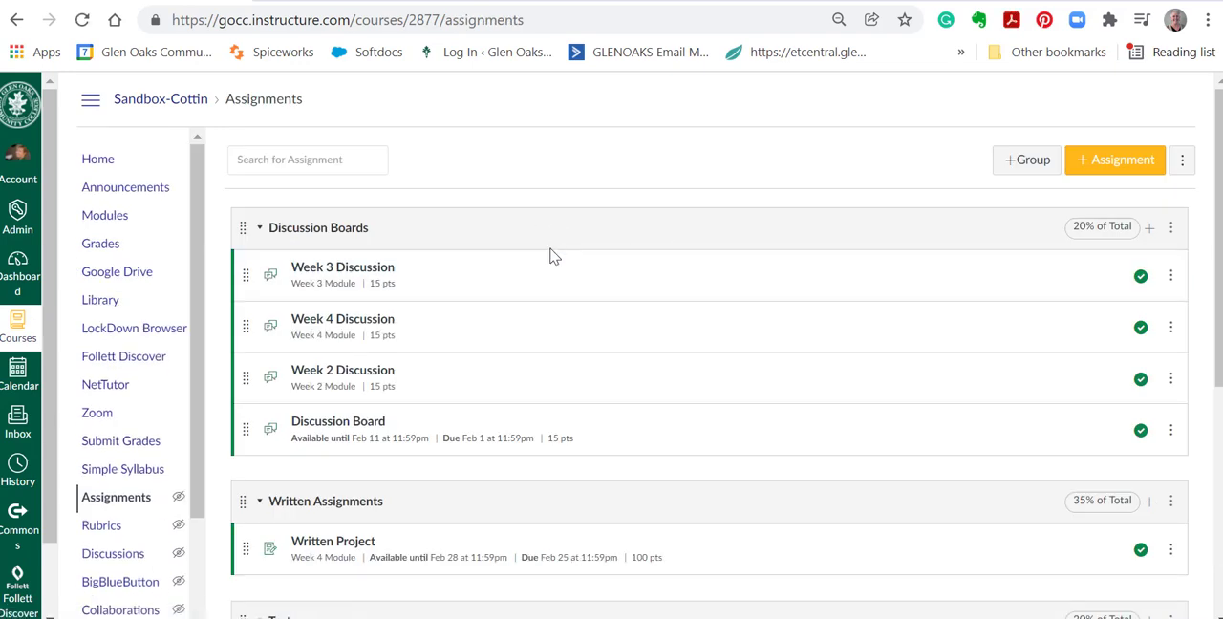
scroll(550, 256, down, 4)
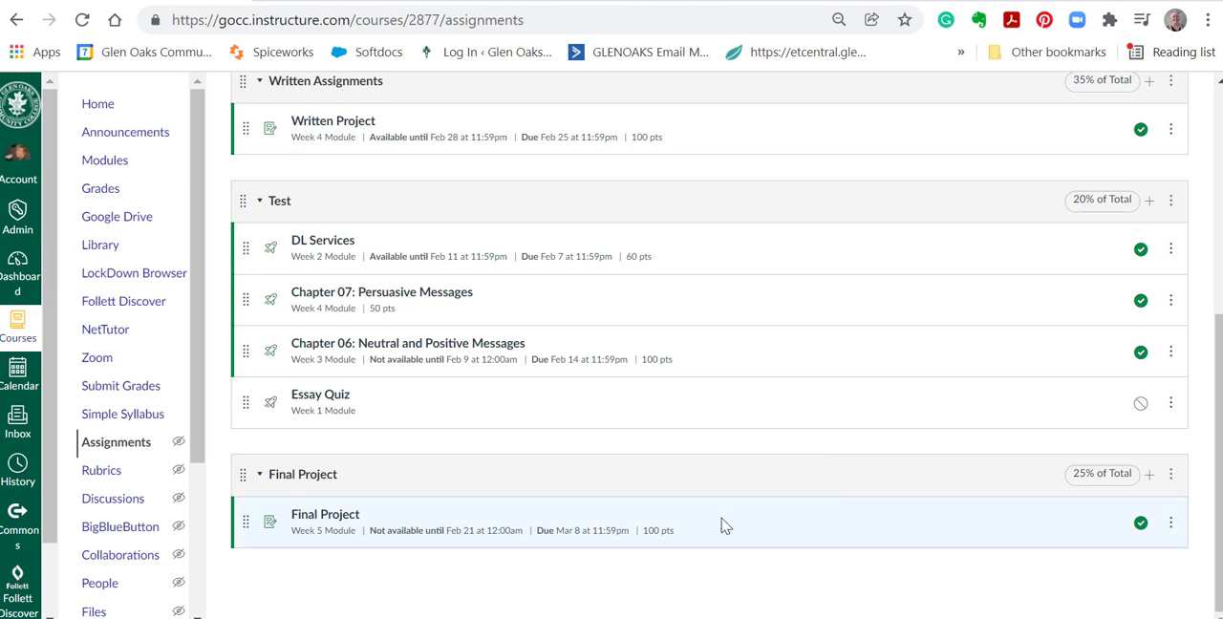
scroll(768, 524, up, 3)
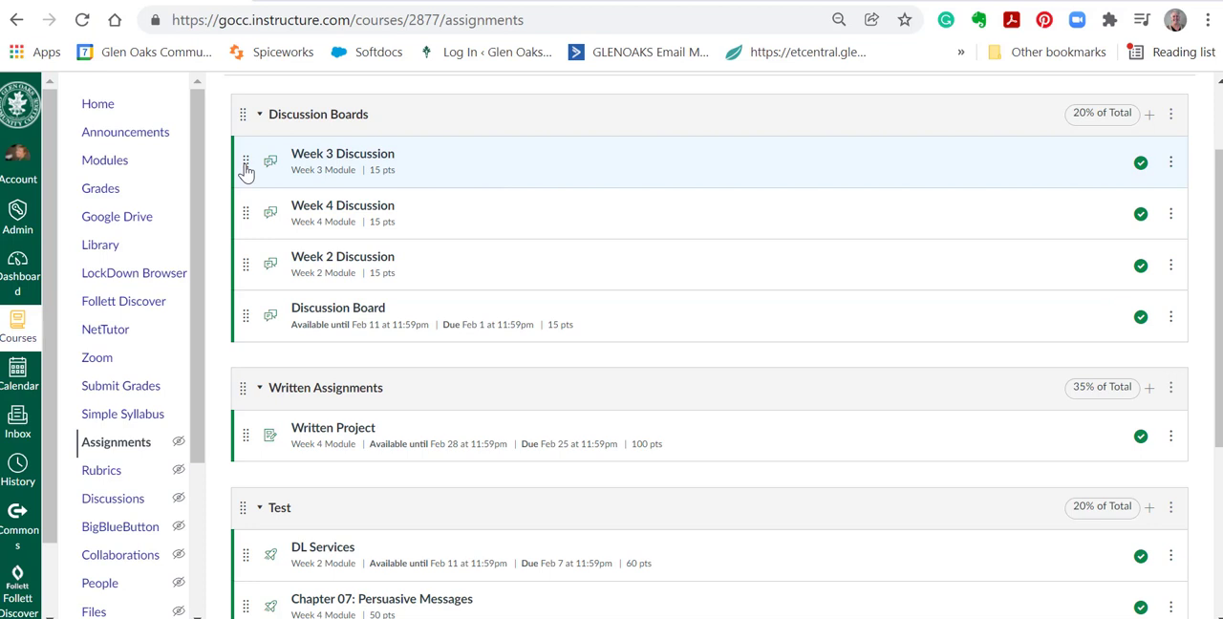
drag(246, 169, 244, 193)
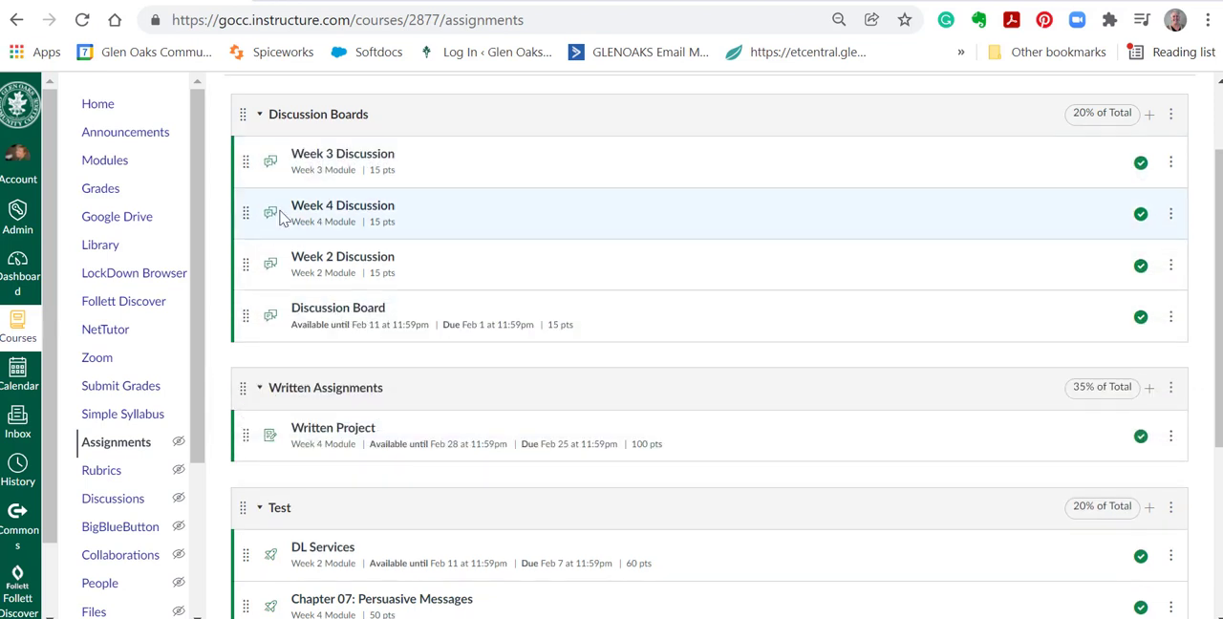
scroll(379, 510, down, 3)
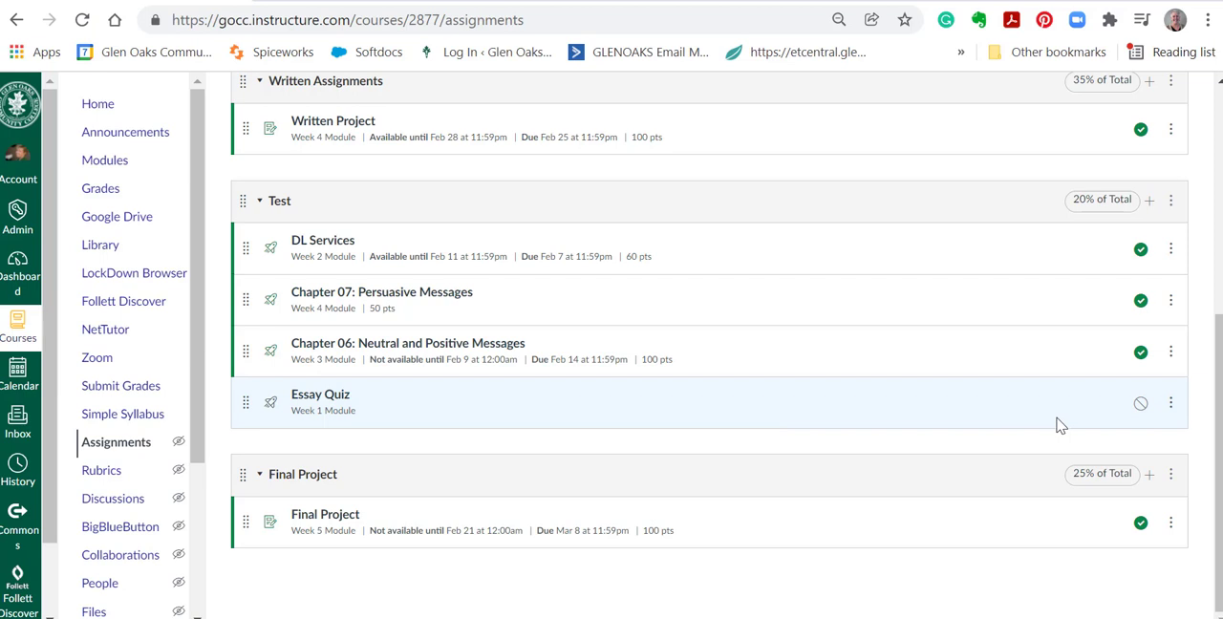
Change the sandbox course's card color on the Dashboard to blue #1770AB.
click(19, 271)
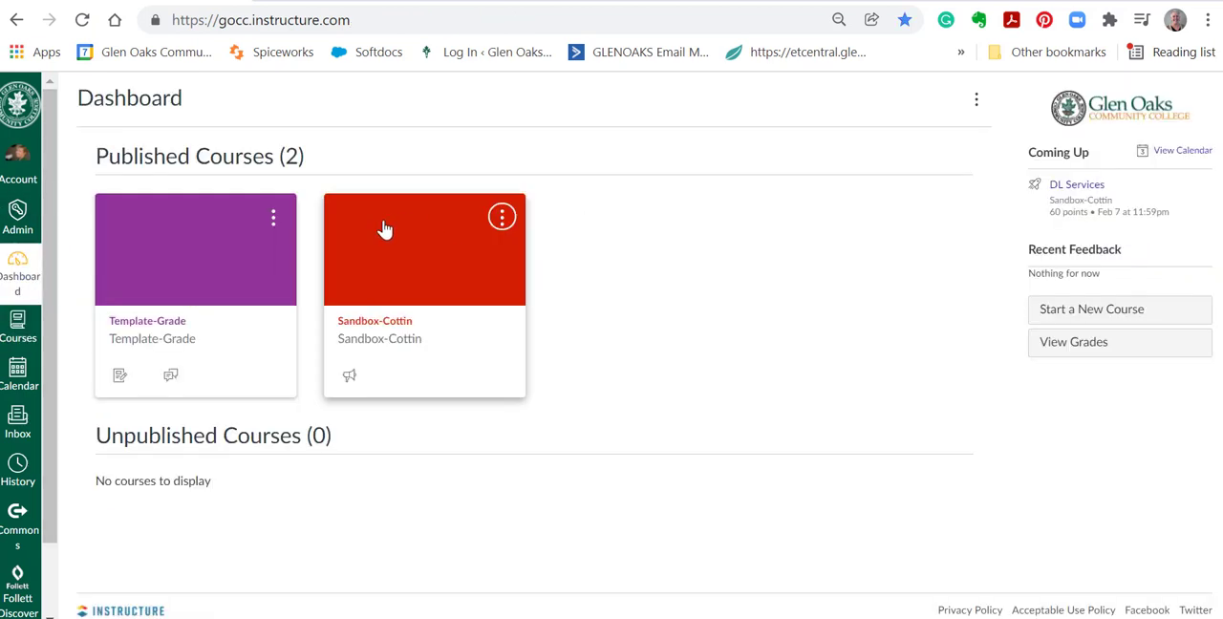
click(500, 220)
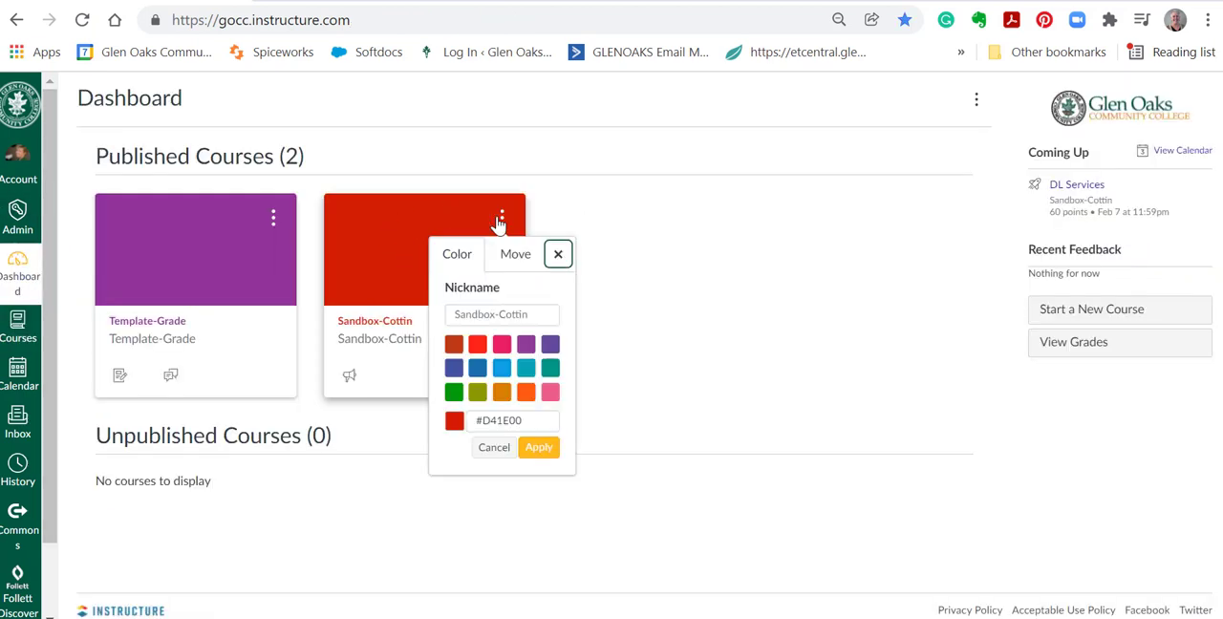
click(478, 369)
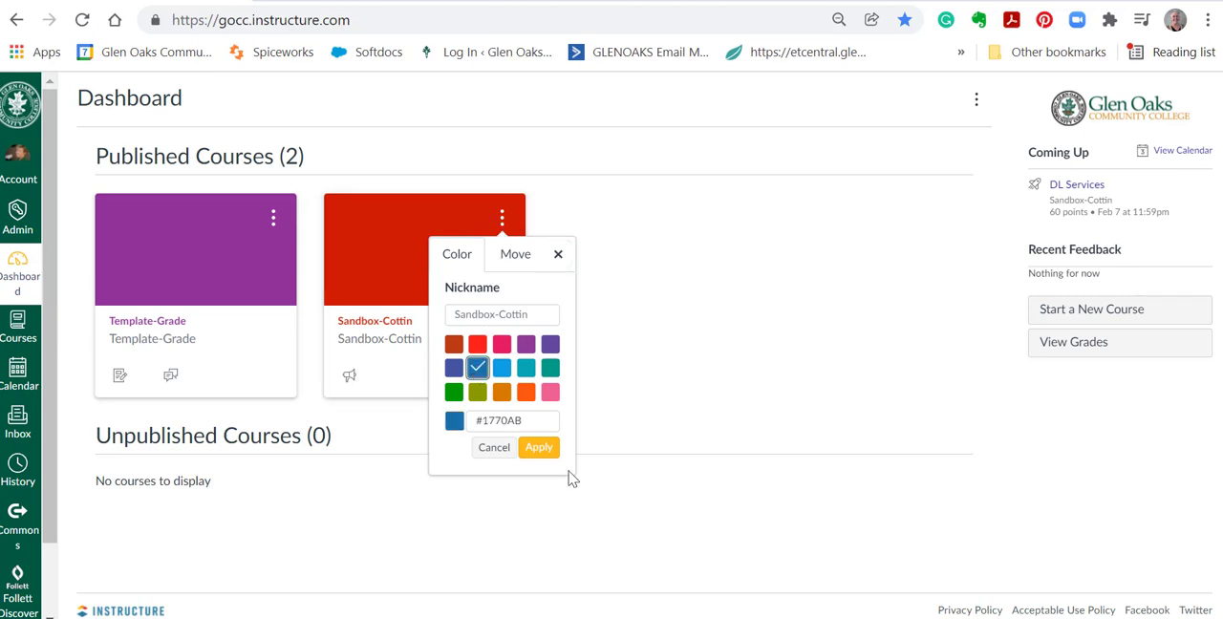
click(541, 451)
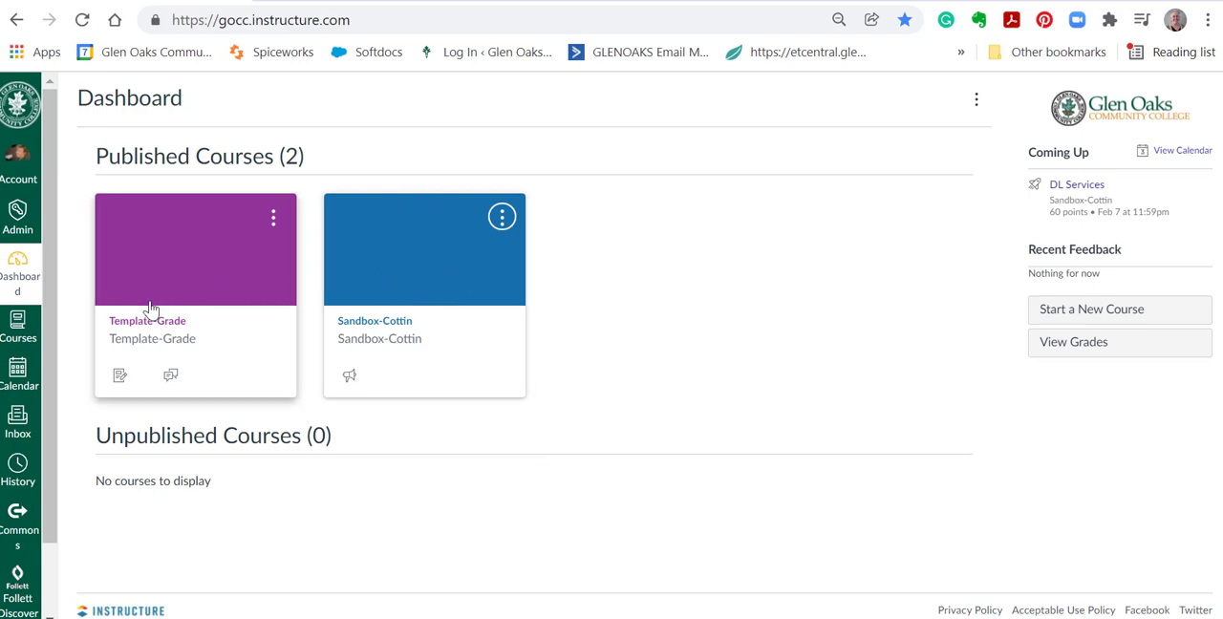
Open the sandbox course's settings, review the image, participation date and grading scheme options, and go to its Modules page.
click(393, 256)
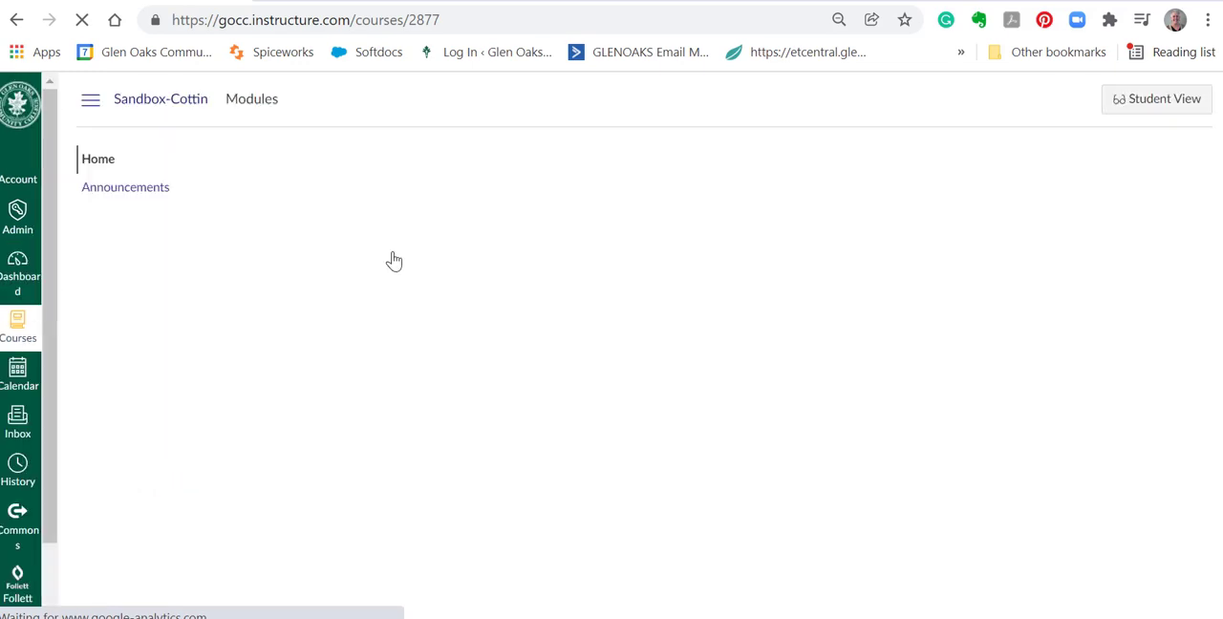
scroll(212, 401, down, 1)
scroll(191, 406, down, 6)
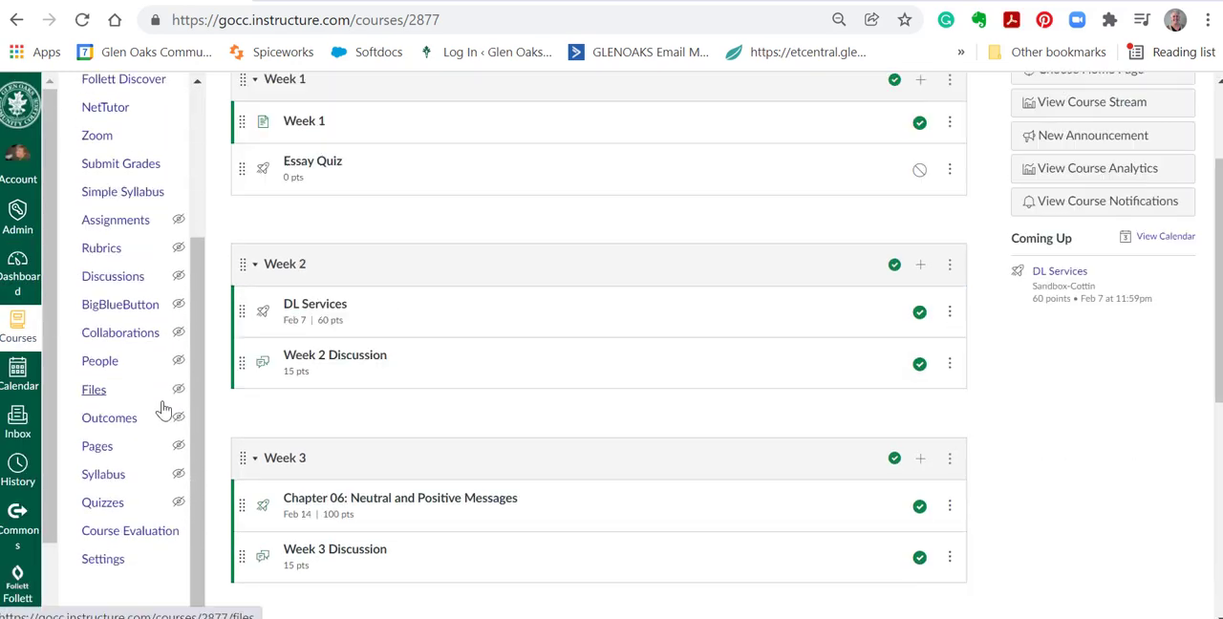
click(101, 562)
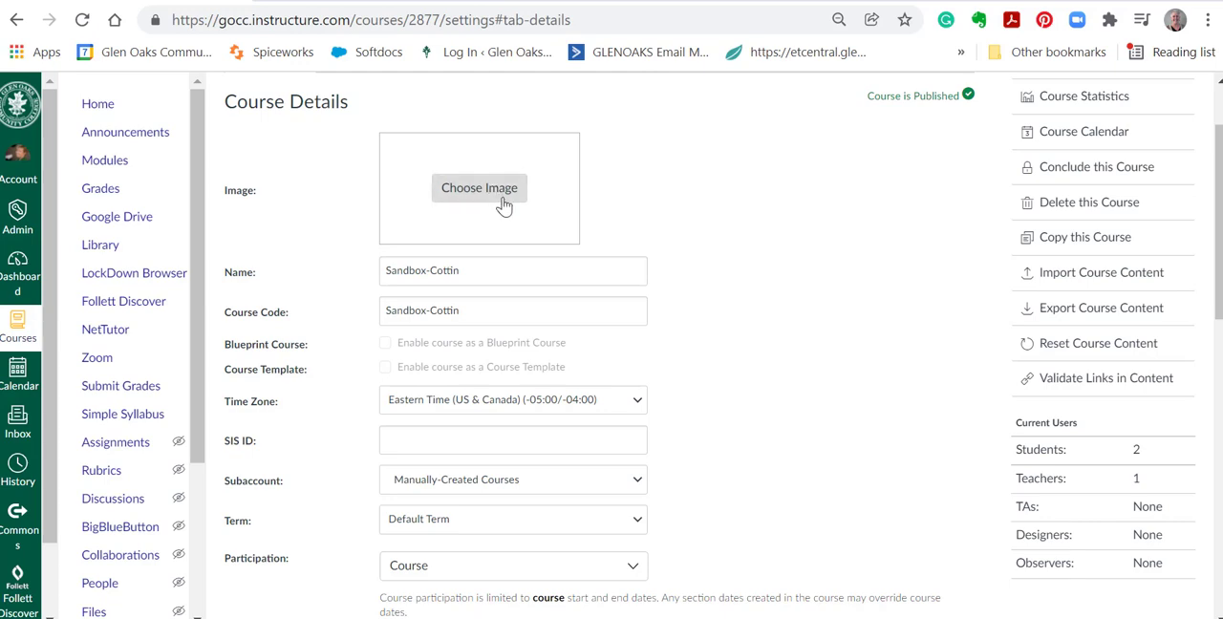
scroll(504, 207, down, 1)
scroll(330, 226, down, 3)
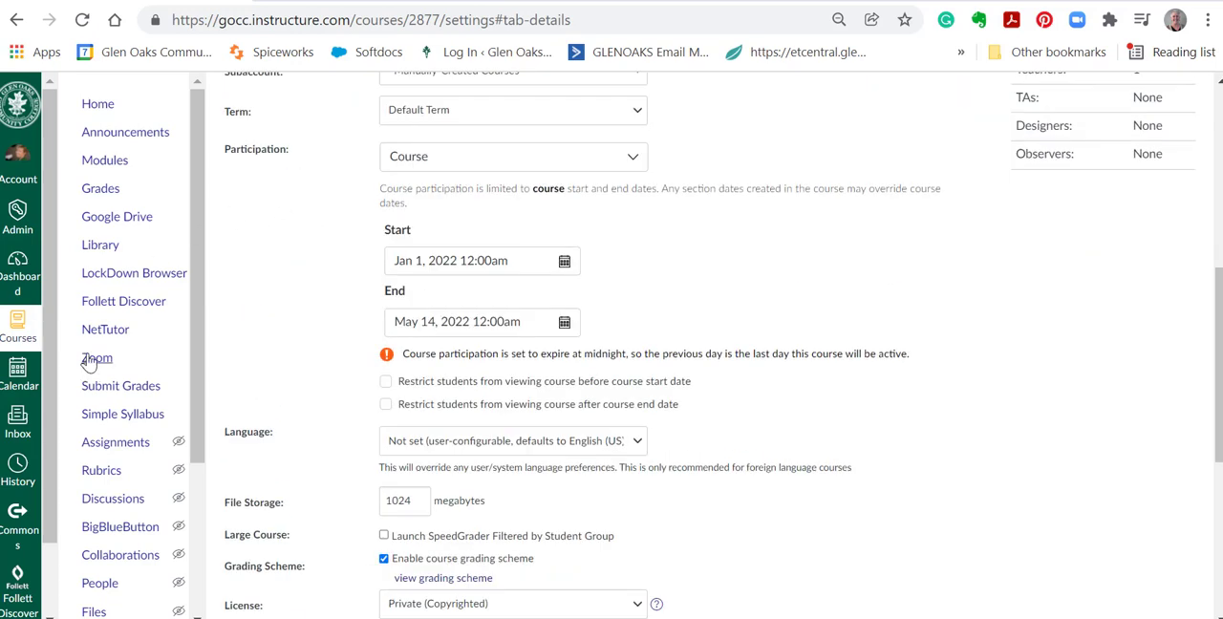
click(104, 163)
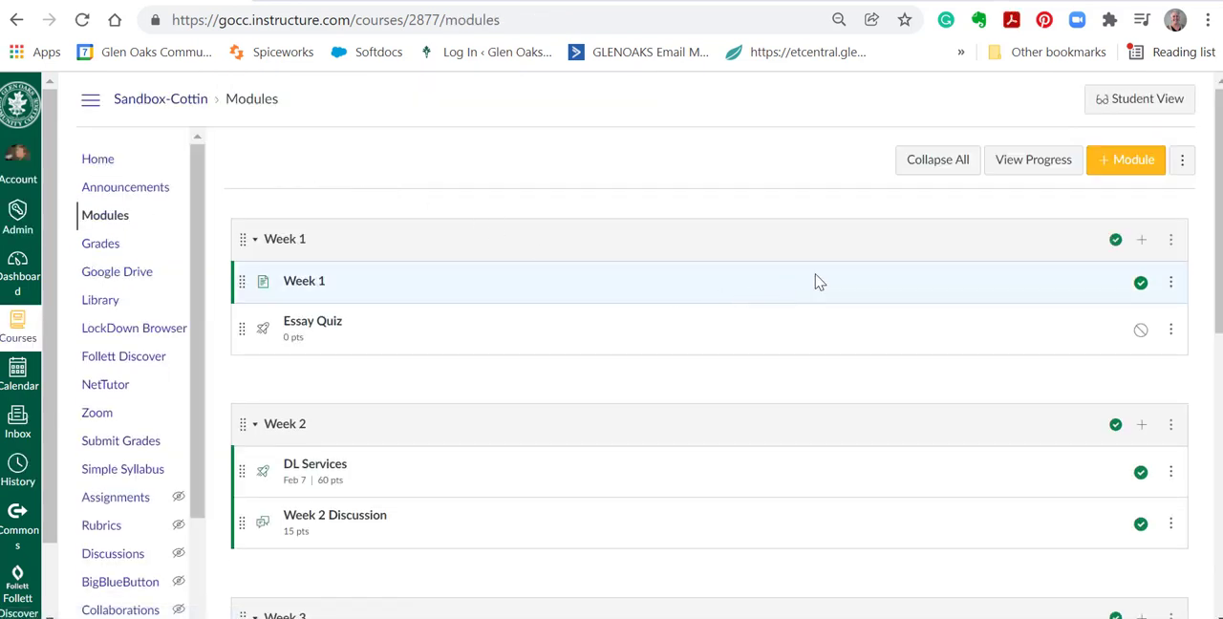
Open the sandbox course's navigation settings and move Simple Syllabus between Announcements and Modules.
scroll(907, 254, down, 7)
click(103, 581)
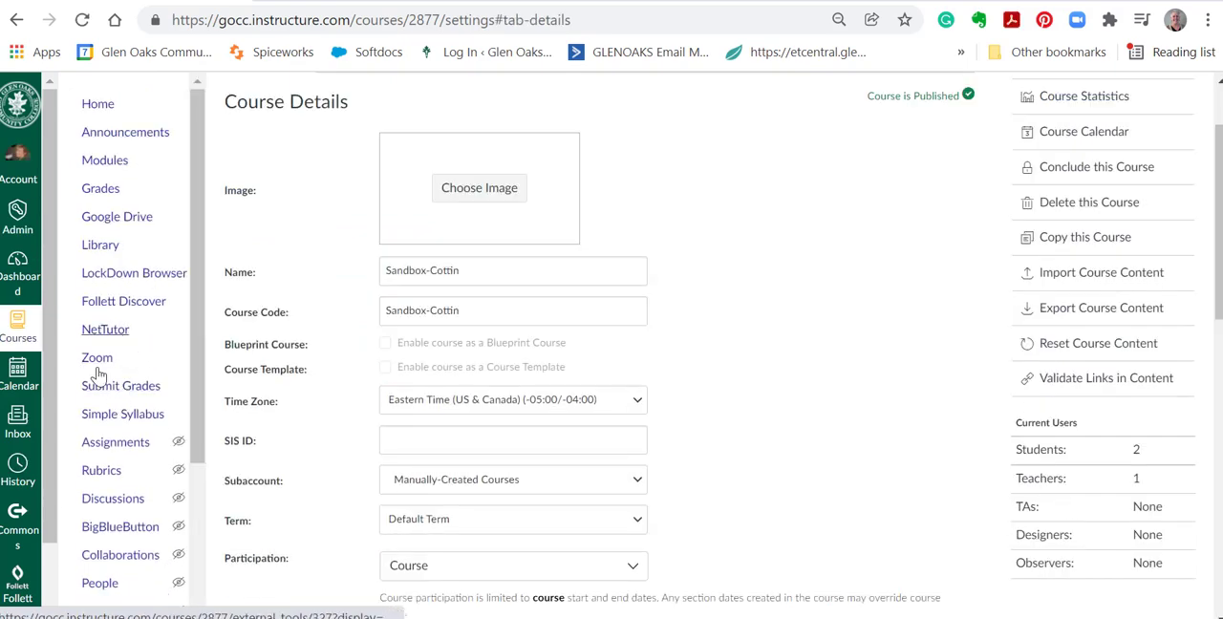
scroll(317, 234, up, 2)
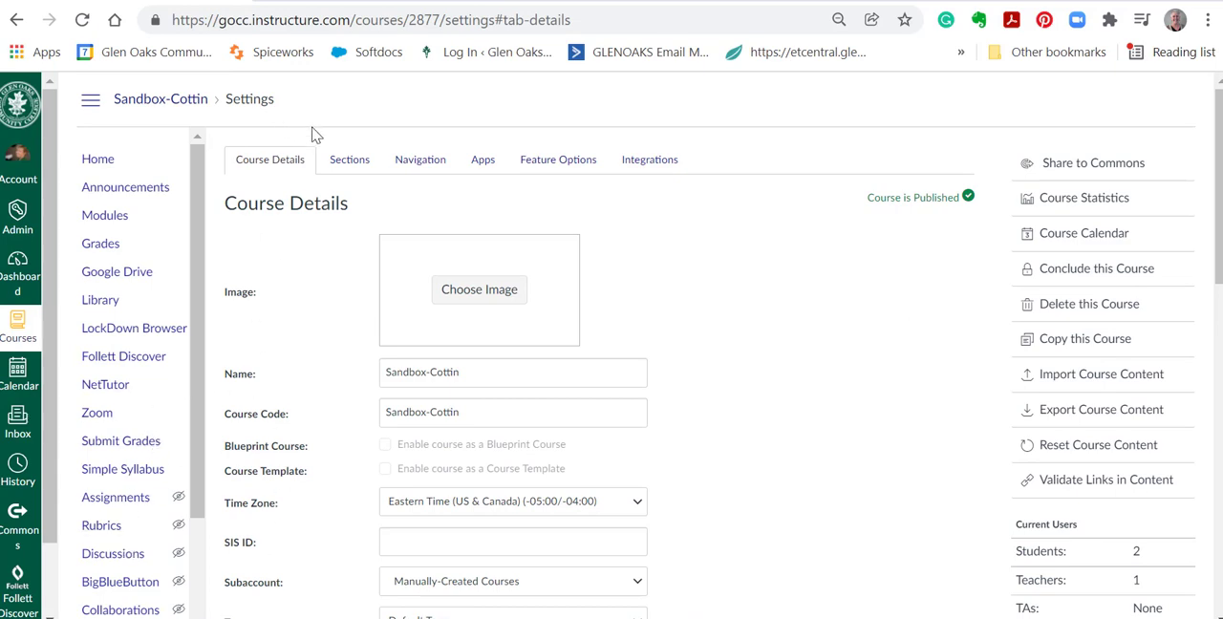
click(411, 165)
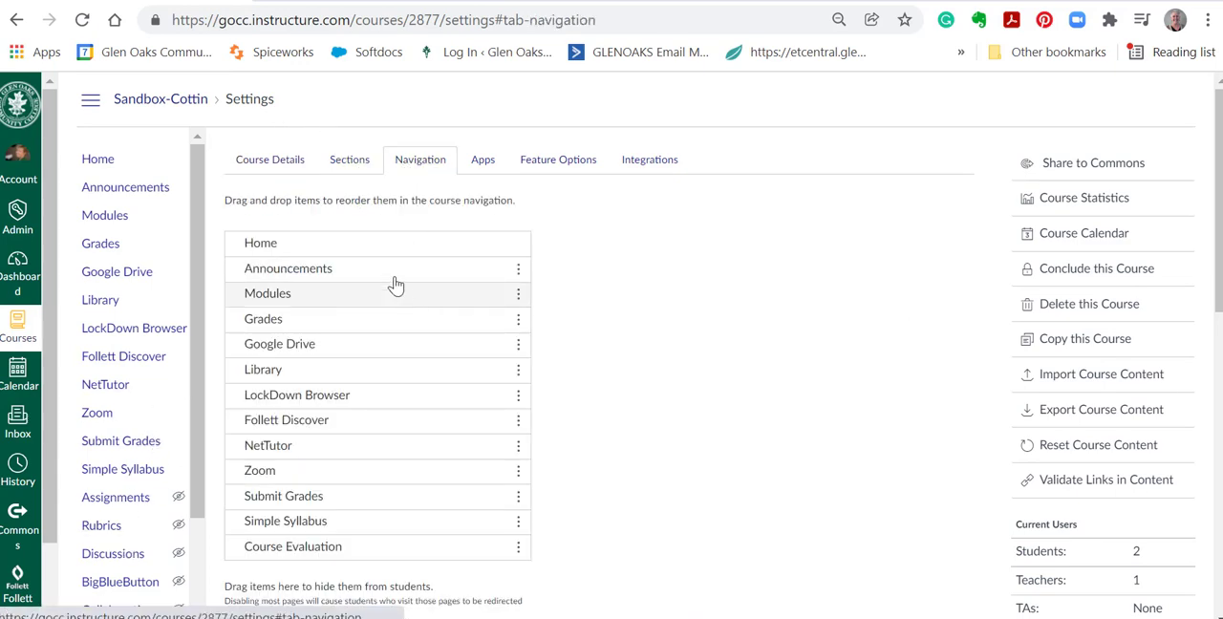
scroll(395, 277, down, 3)
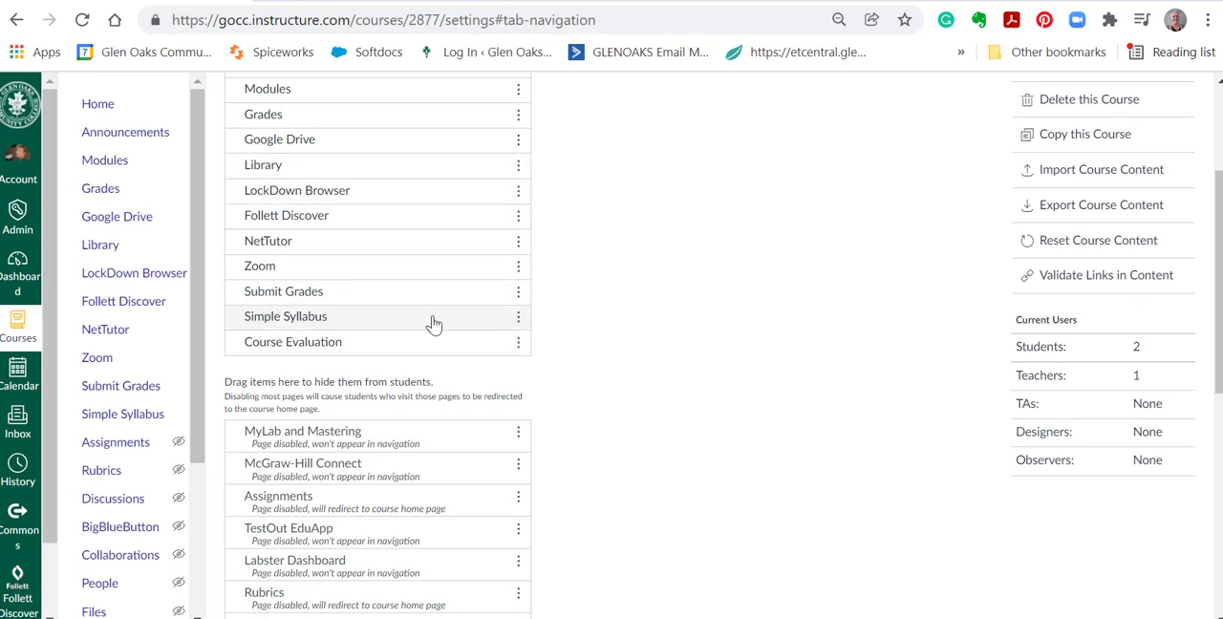
drag(433, 325, 363, 101)
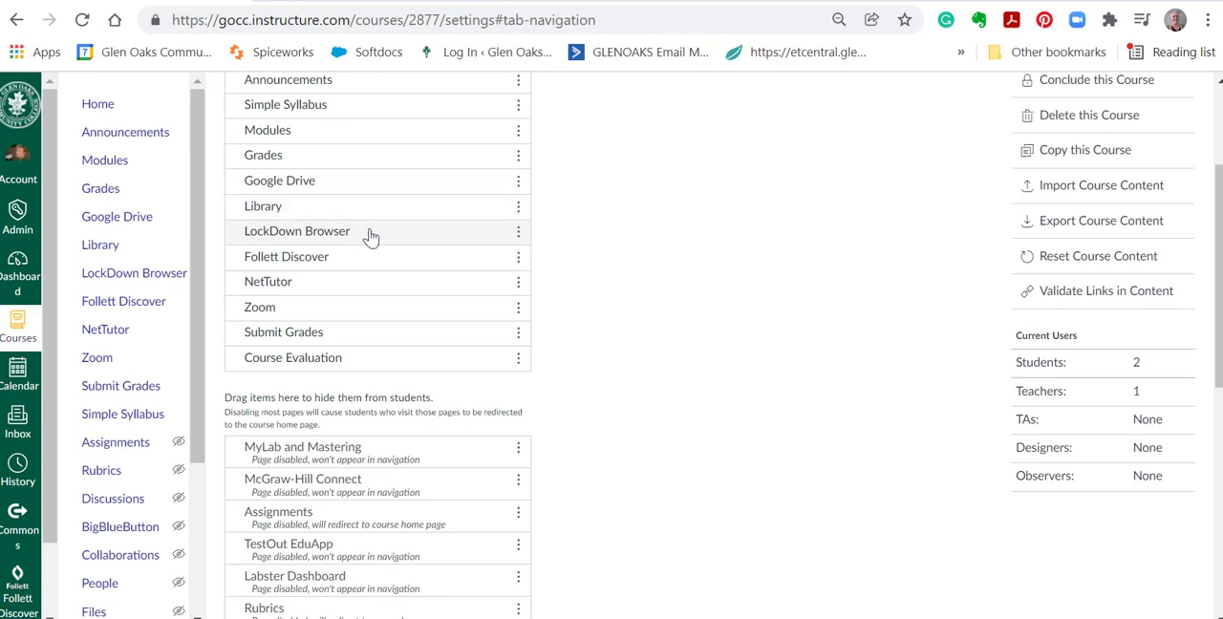
Hide LockDown Browser, Zoom and Submit Grades from students in the course navigation and save the new layout.
drag(371, 237, 371, 512)
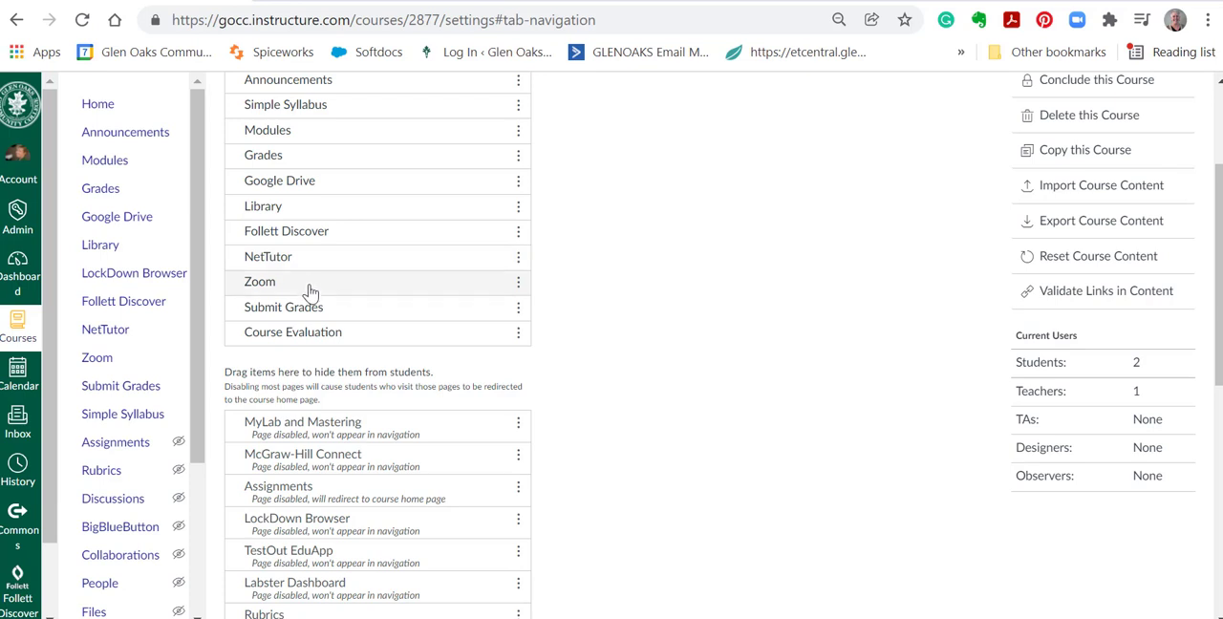
drag(327, 289, 319, 492)
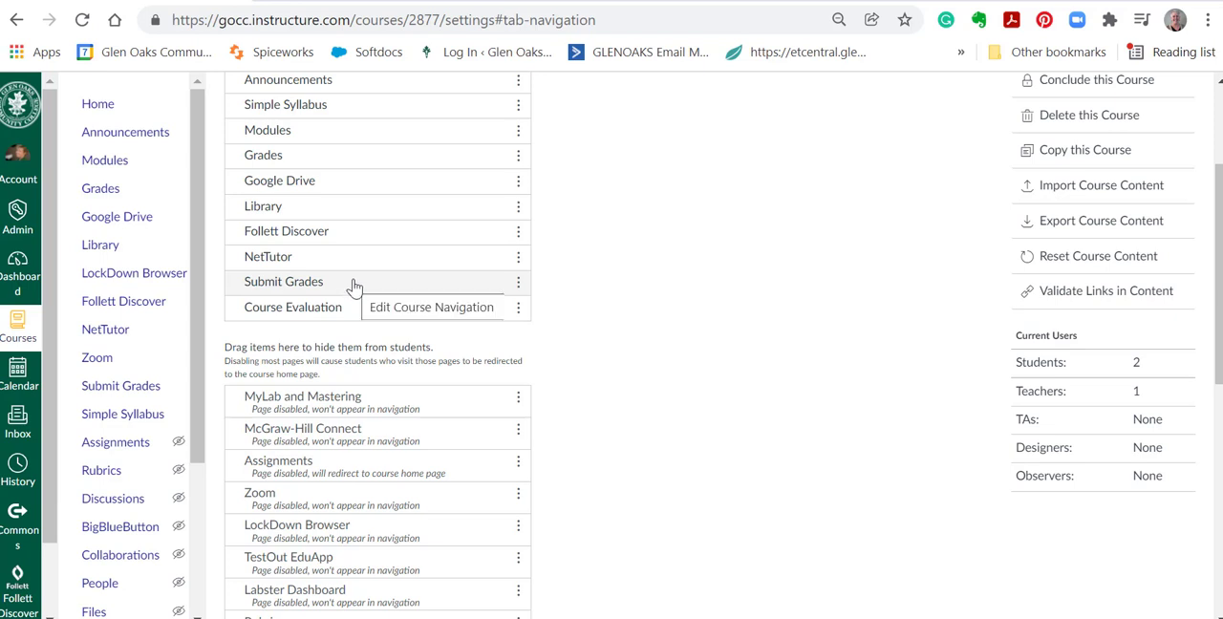
drag(351, 285, 364, 371)
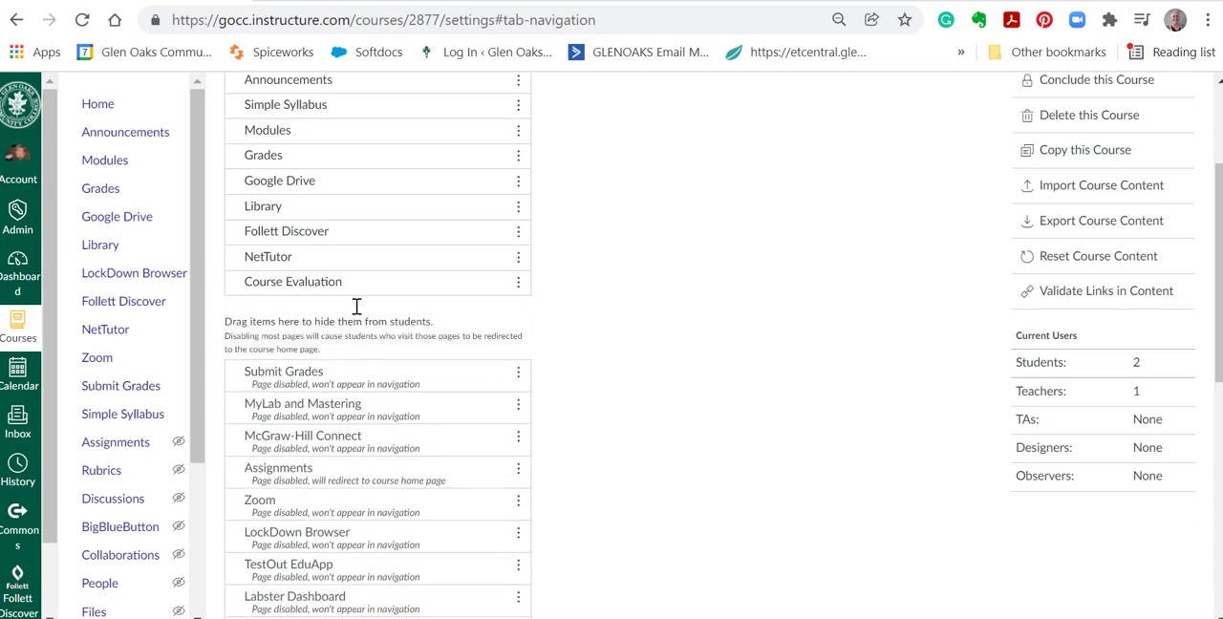
scroll(469, 306, down, 6)
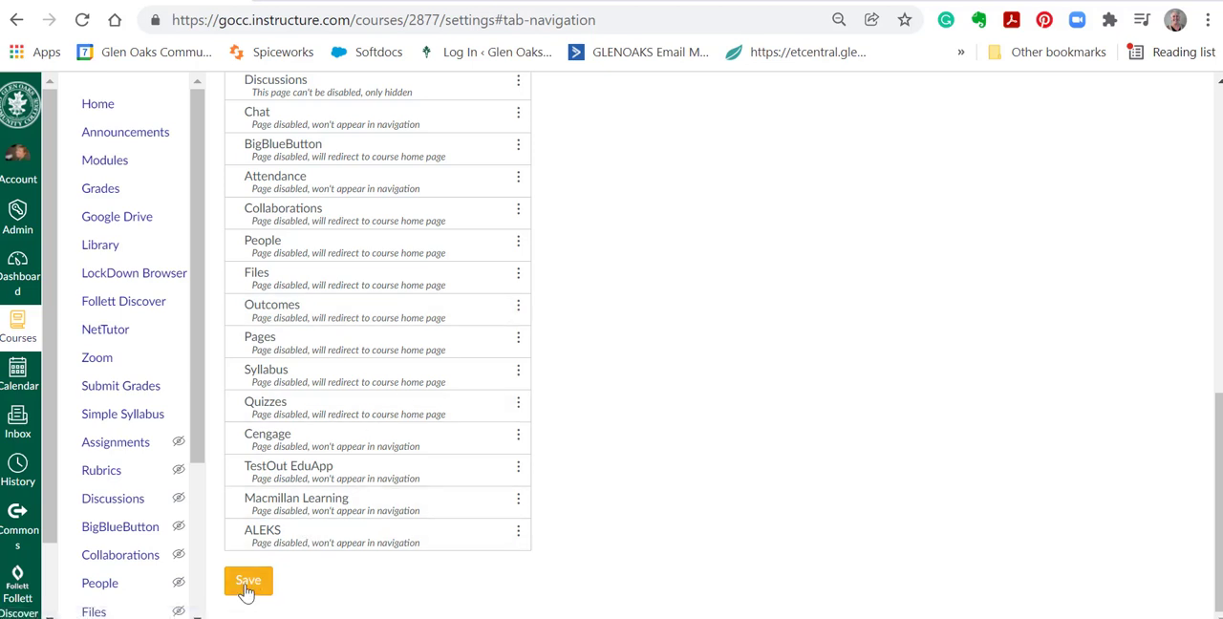
click(248, 583)
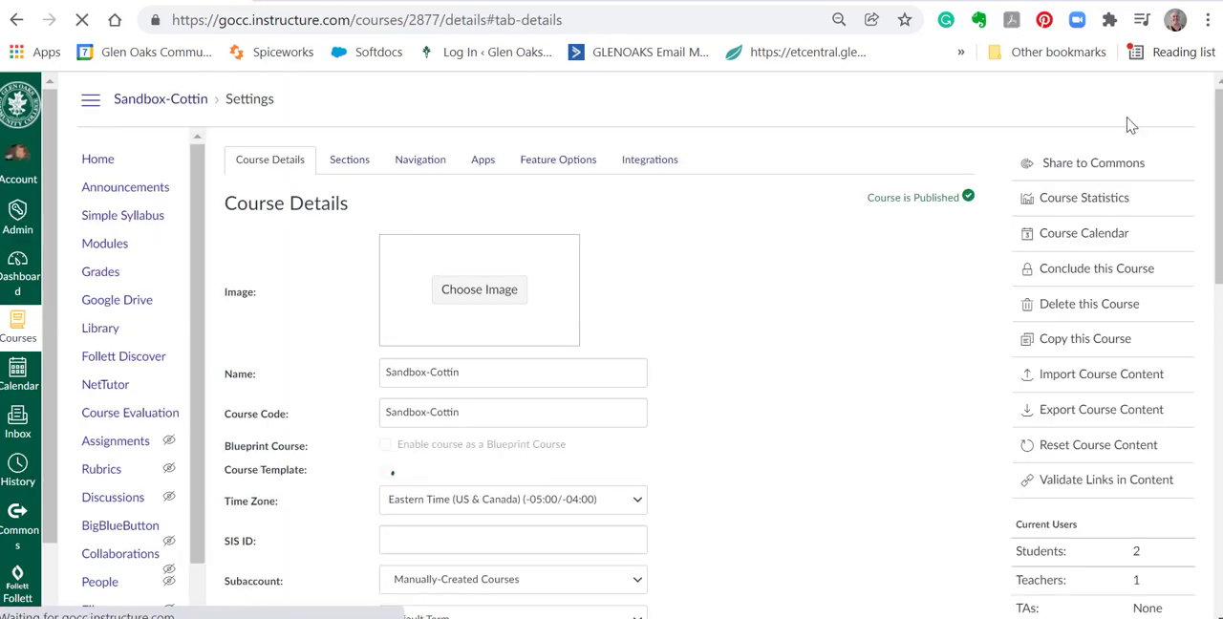
Go to the sandbox course's home page and check the revised navigation in Student View.
scroll(873, 306, down, 4)
scroll(917, 304, up, 5)
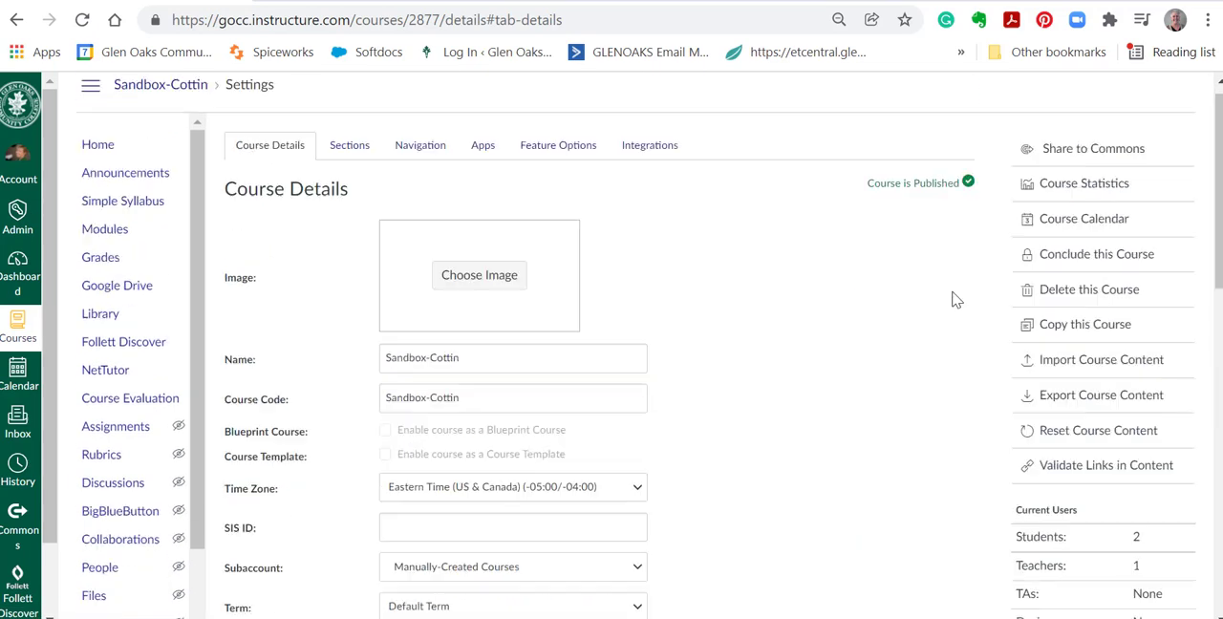
click(95, 161)
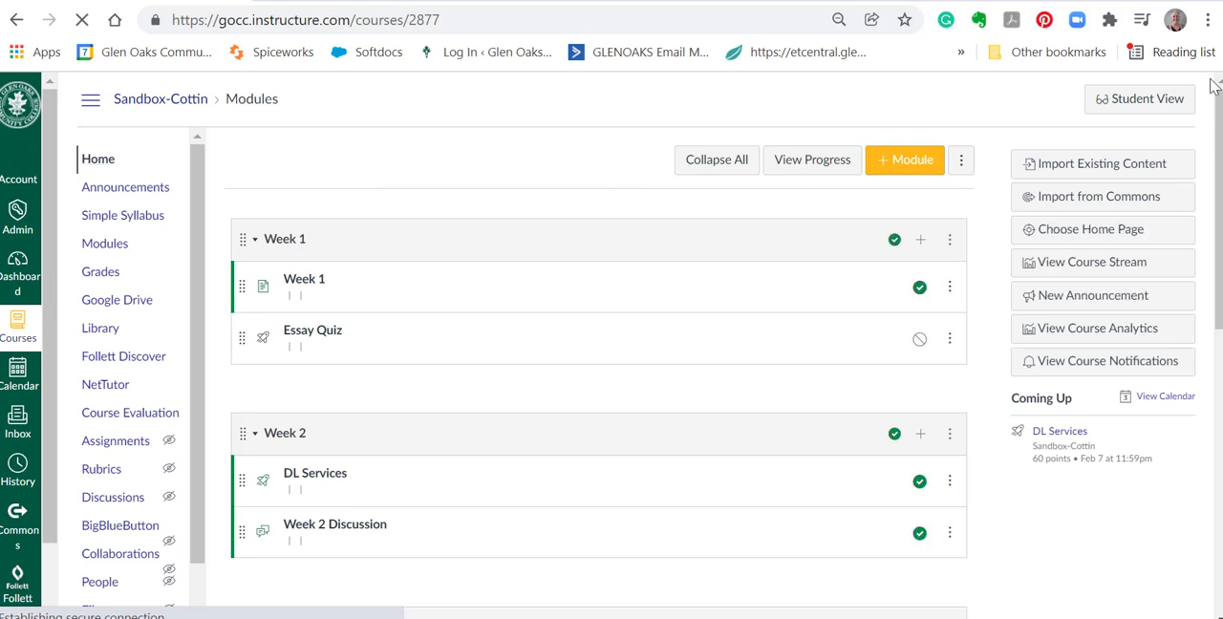
click(1147, 107)
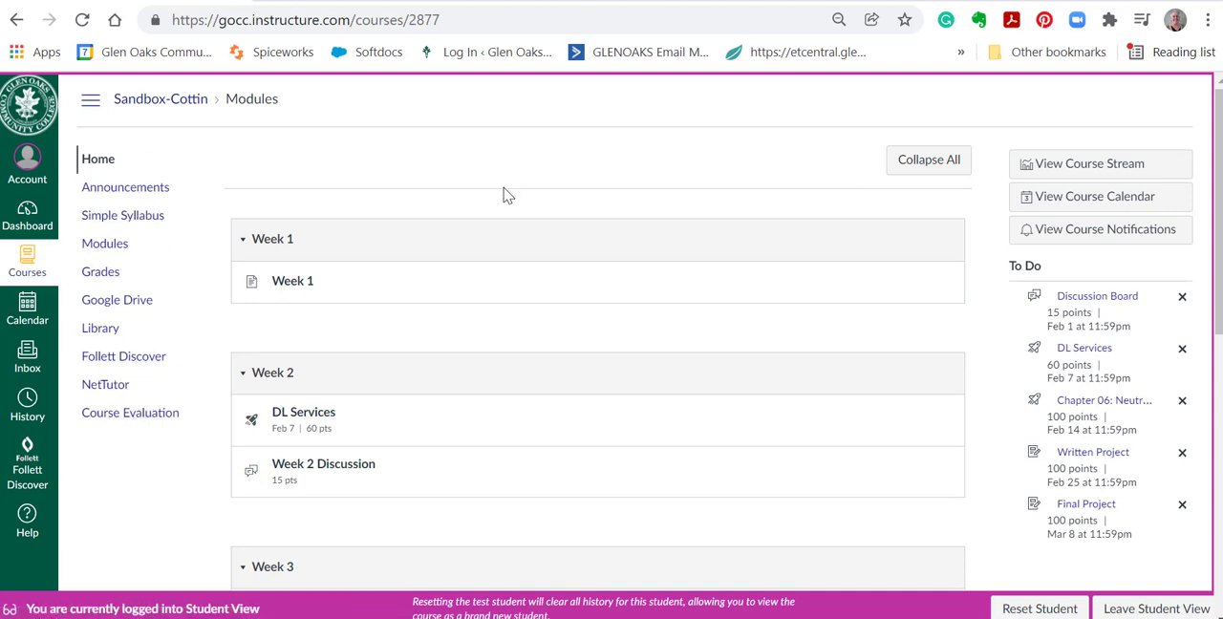
scroll(487, 343, down, 7)
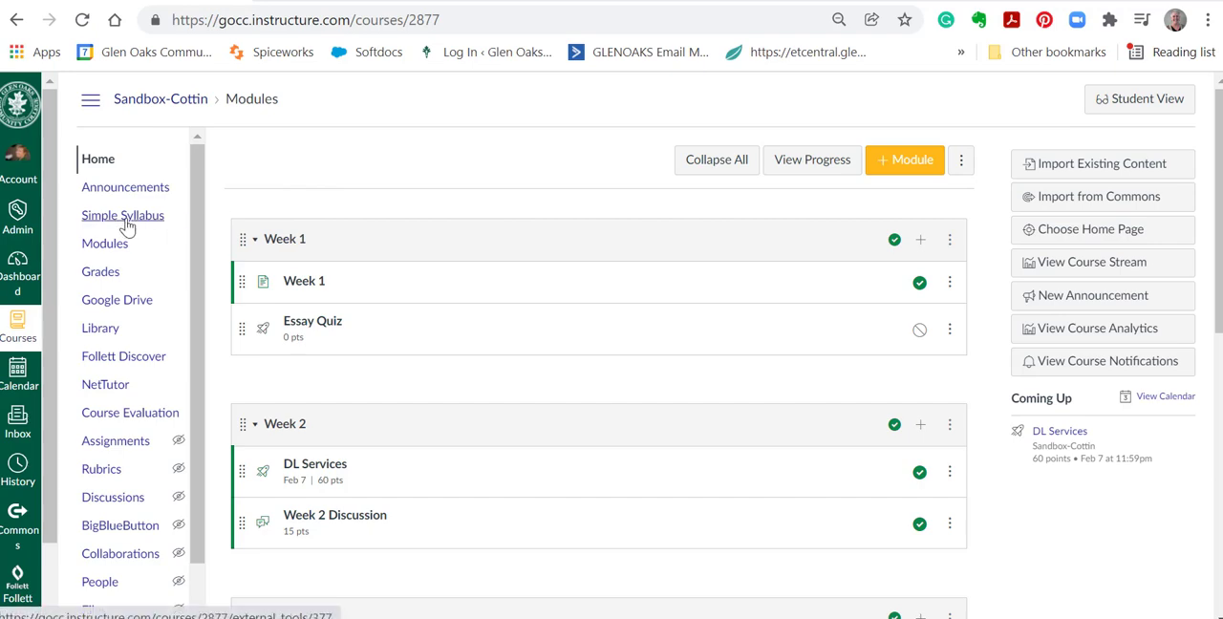
Find the ALH-205 course among the college's 22/WN term courses in the admin course list and open it.
click(17, 218)
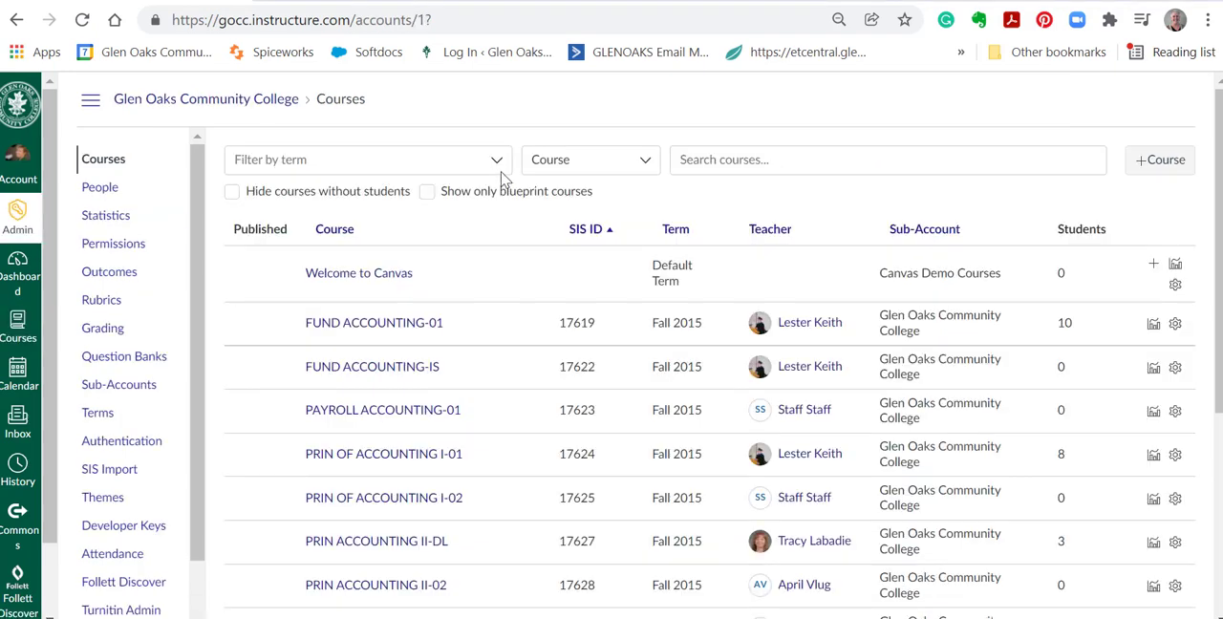
click(498, 164)
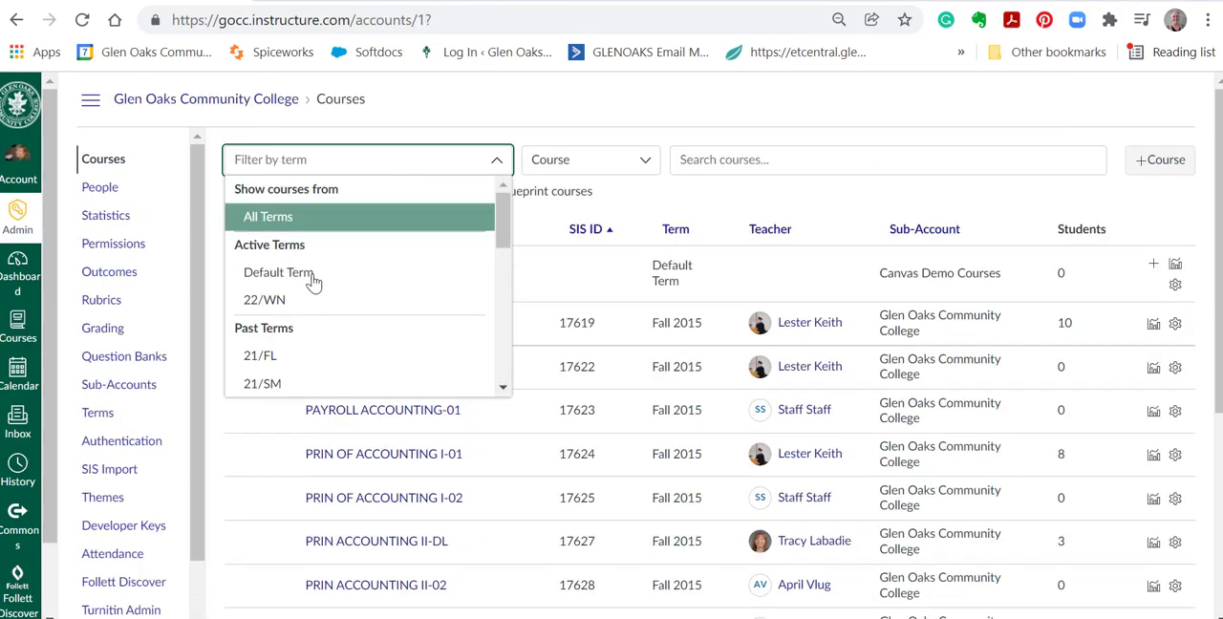
click(304, 304)
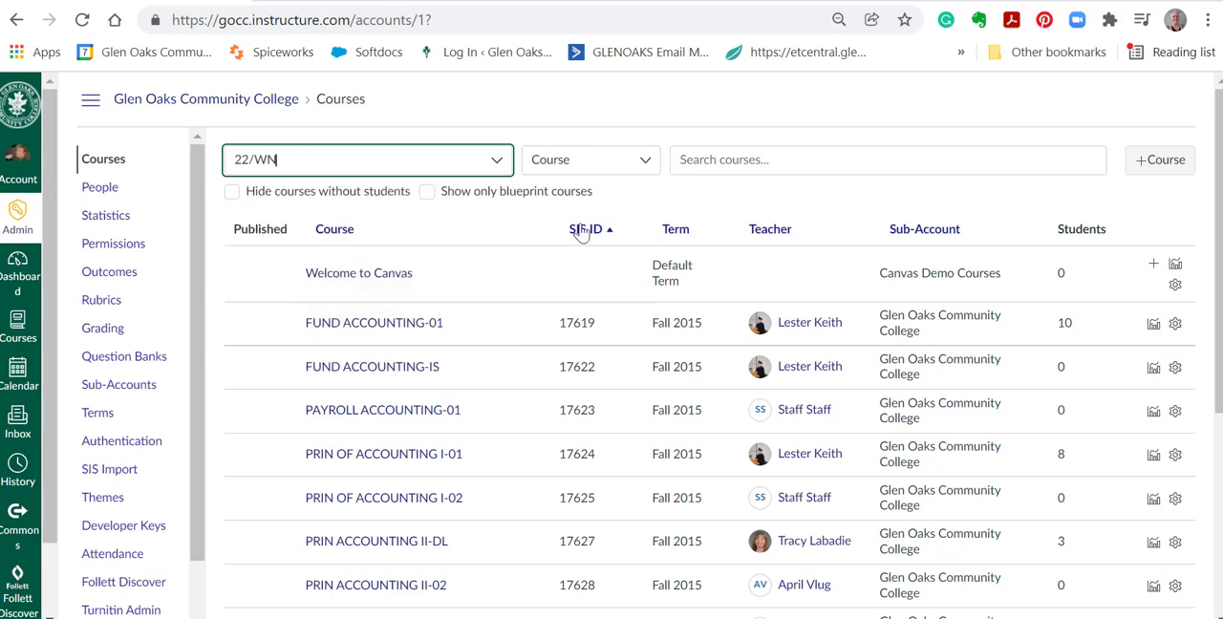
click(739, 157)
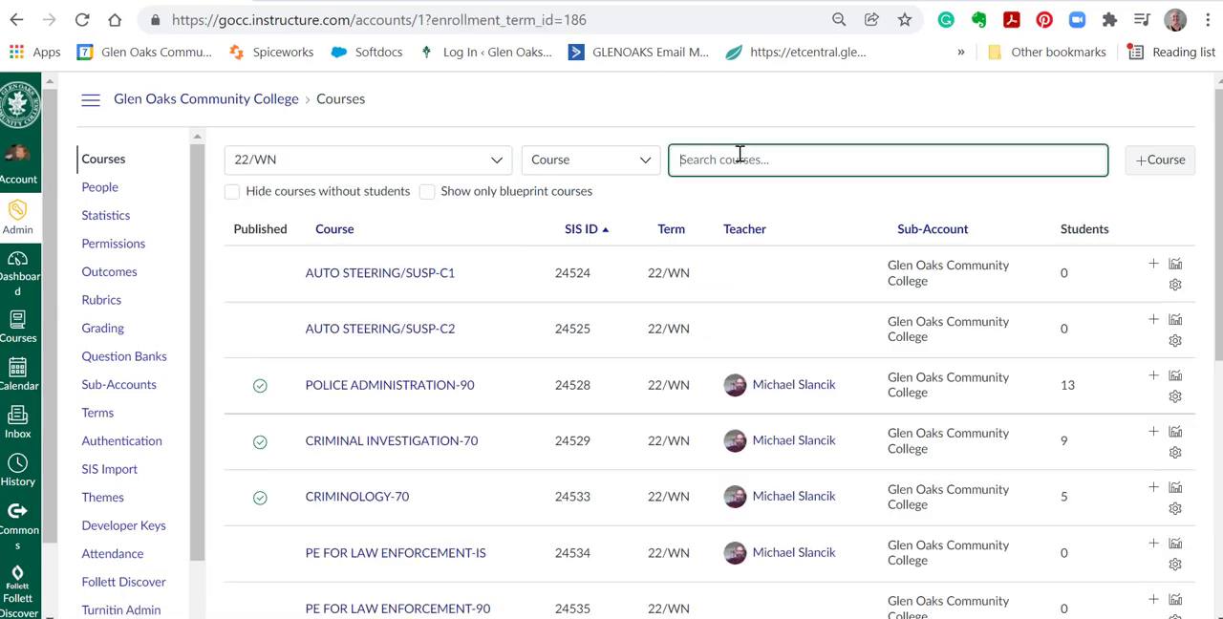
text(ALH-205)
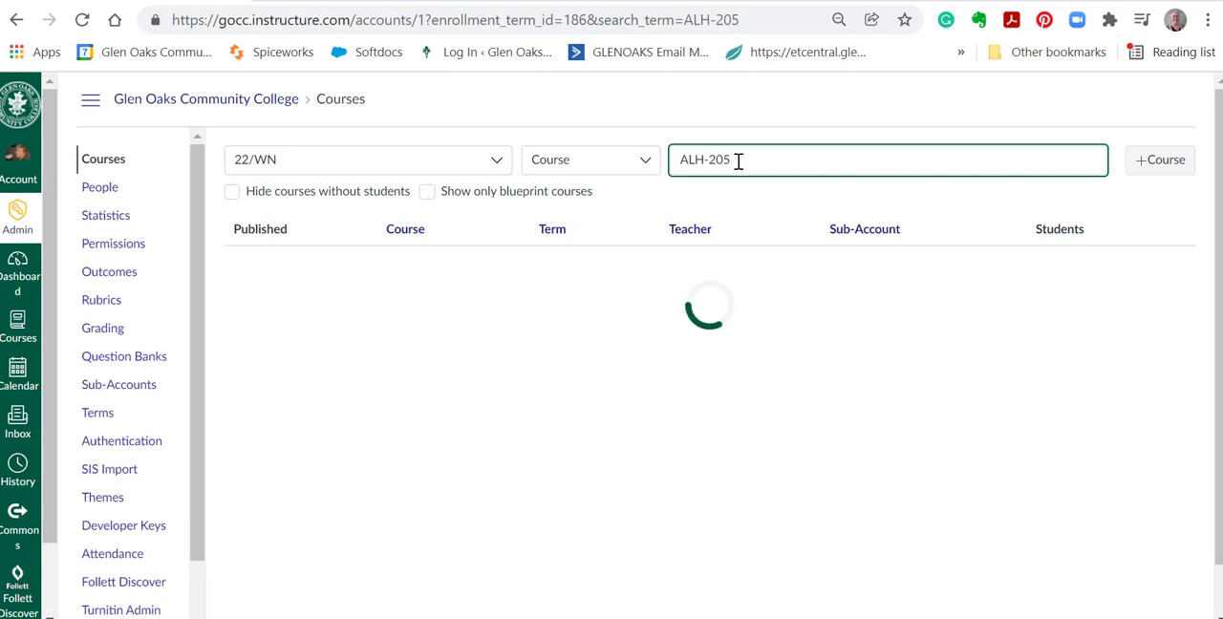
click(388, 276)
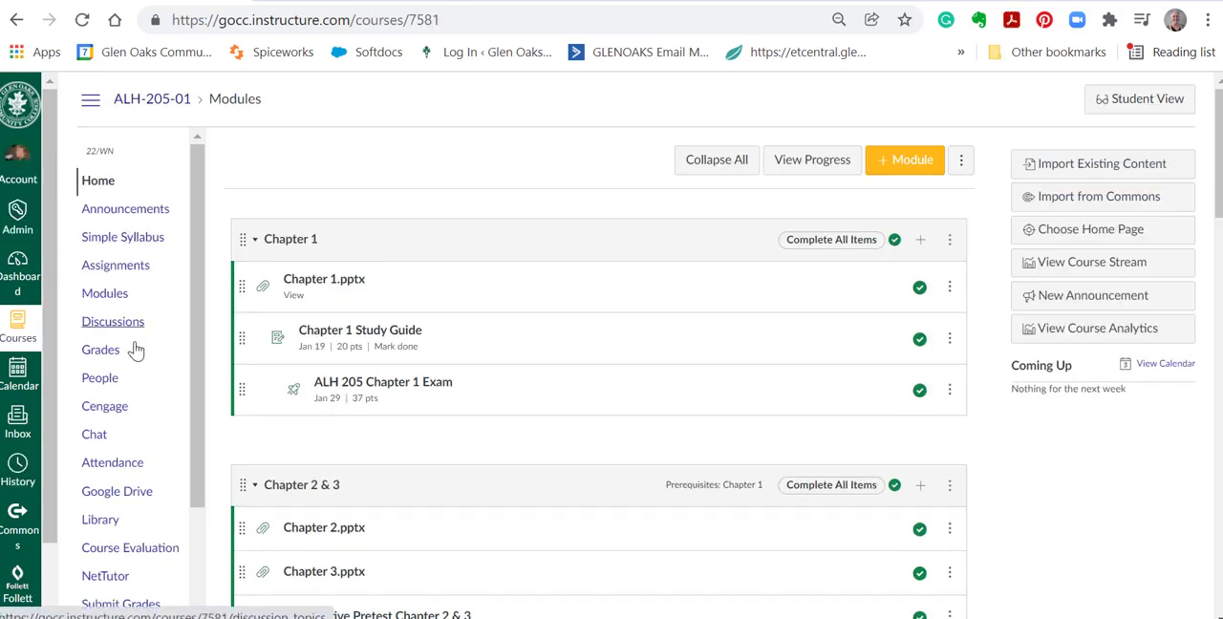
Review the ALH-205-01 course's Simple Syllabus page, return to the course home page and go to the Dashboard.
click(129, 244)
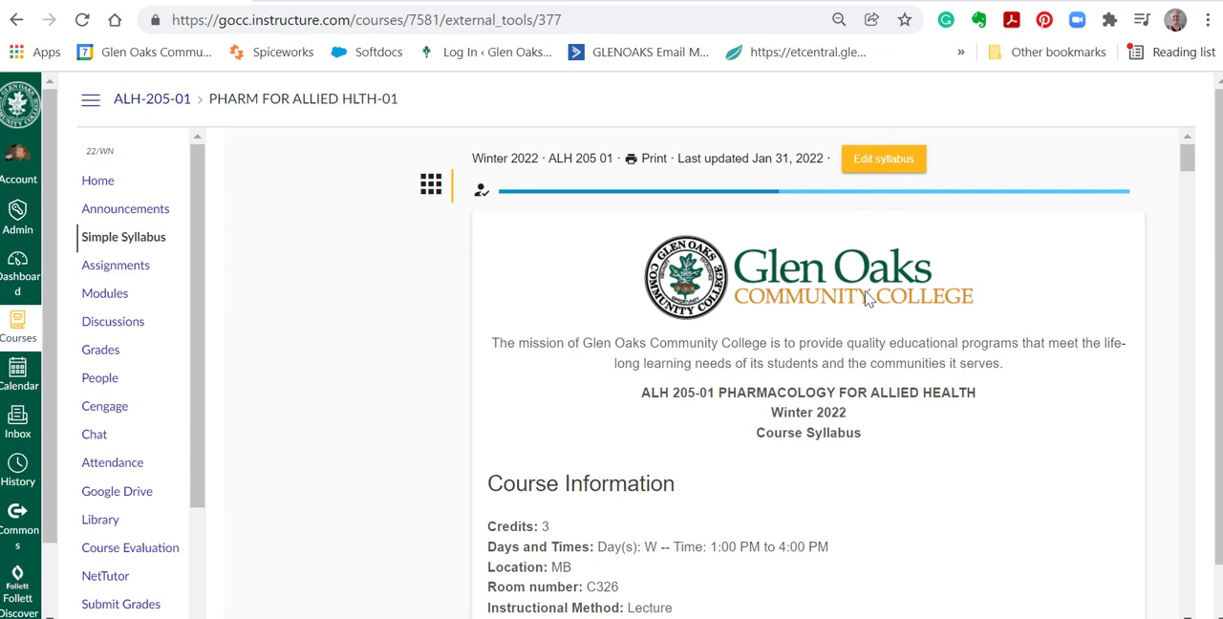
scroll(879, 306, down, 2)
scroll(879, 282, up, 2)
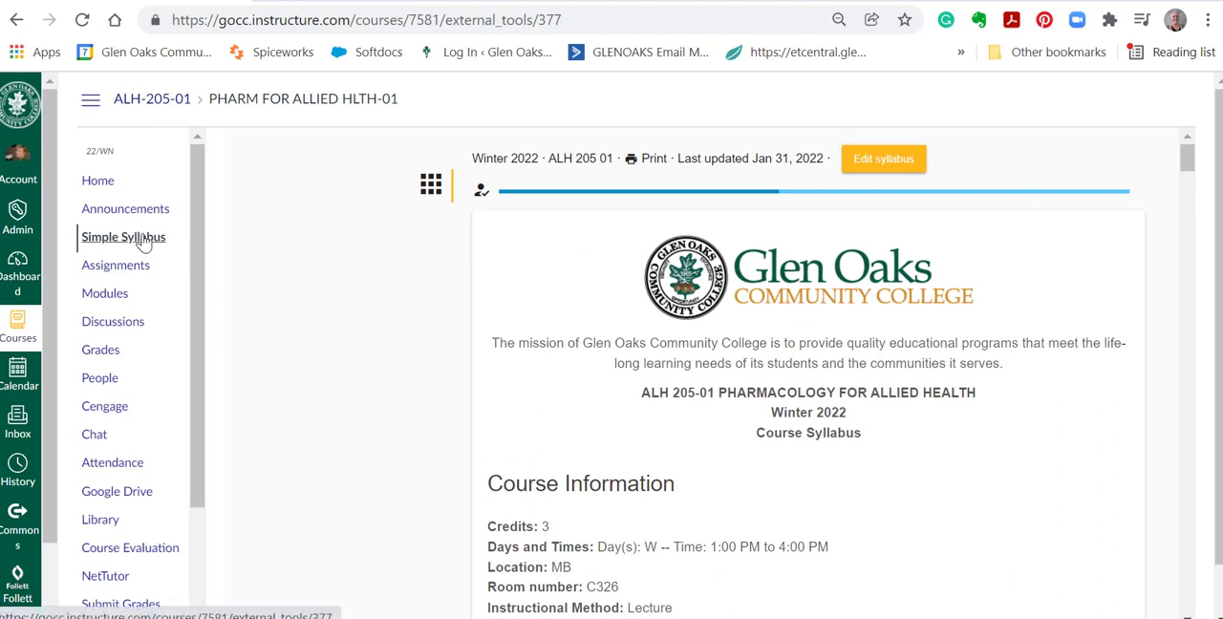
click(101, 187)
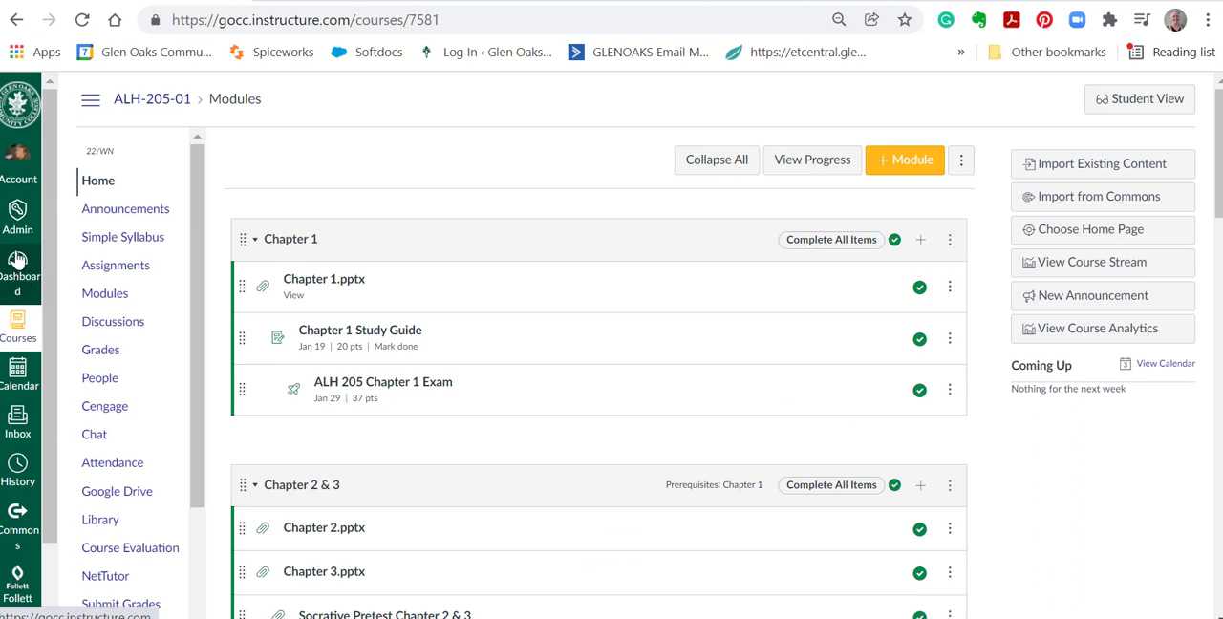
click(17, 270)
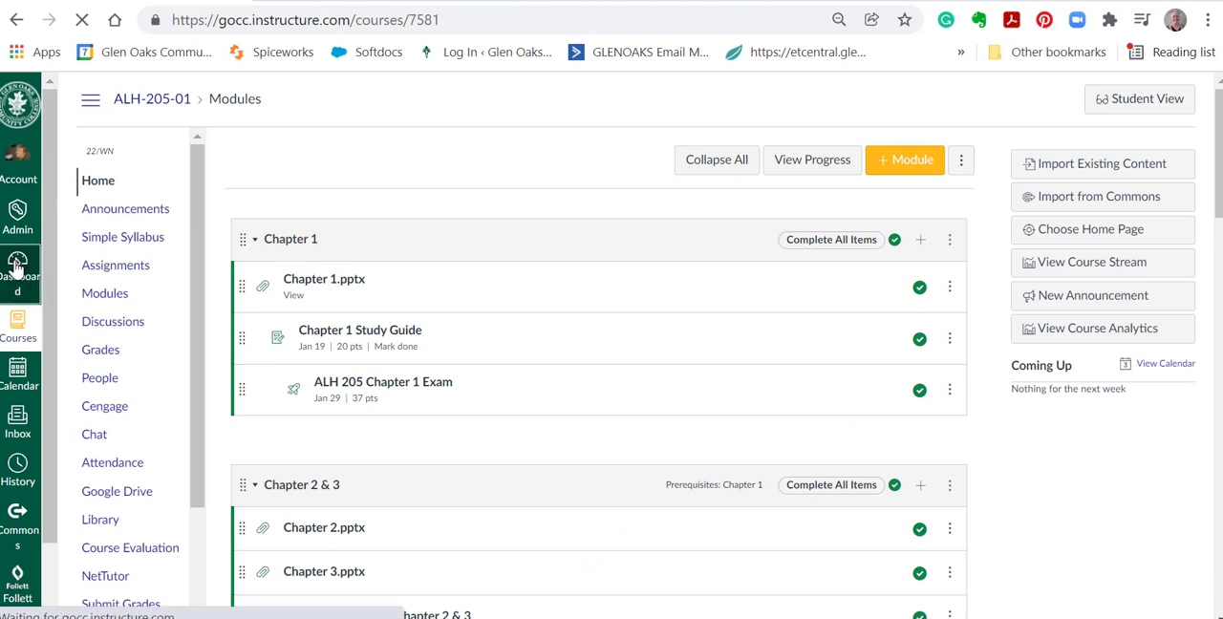